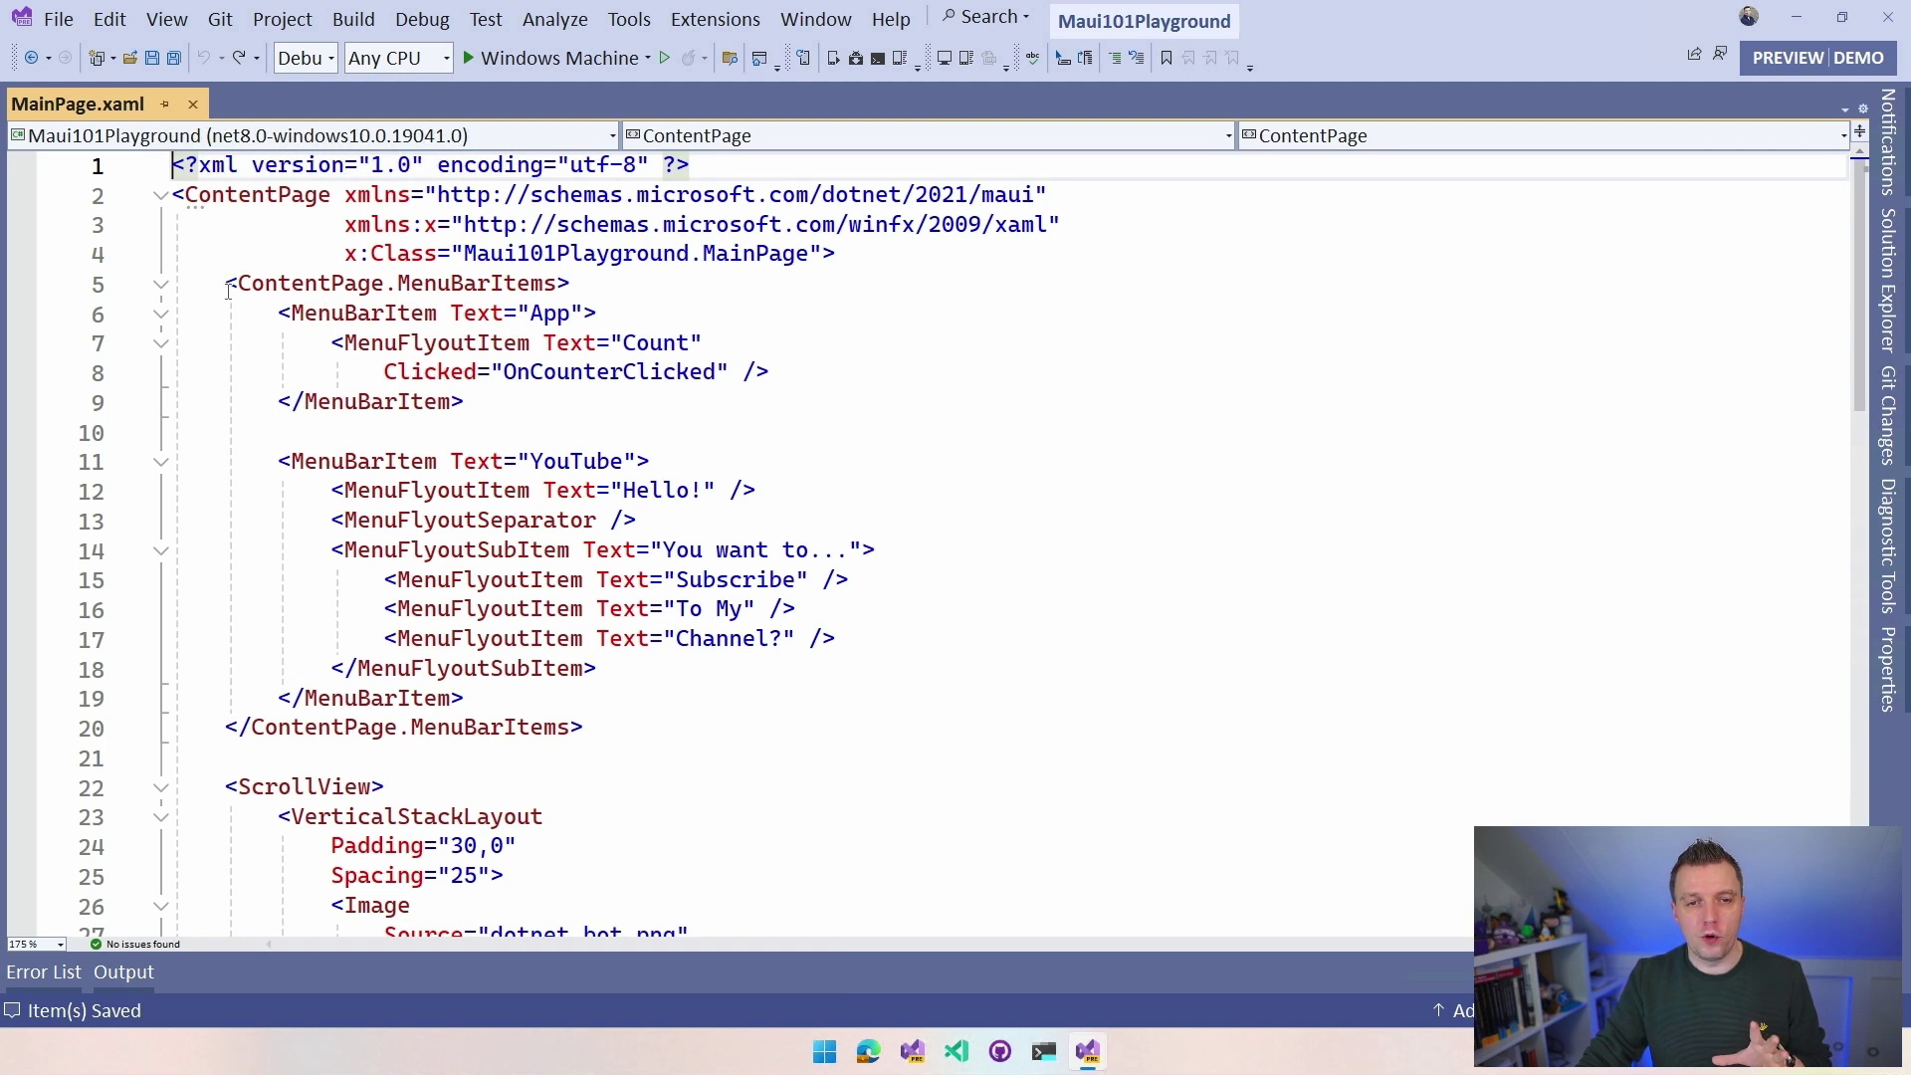
- Review the menu bar markup: the App and YouTube menus and the Count item
{"action": "left_click_drag", "start_coordinate": [226, 282], "coordinate": [606, 730]}
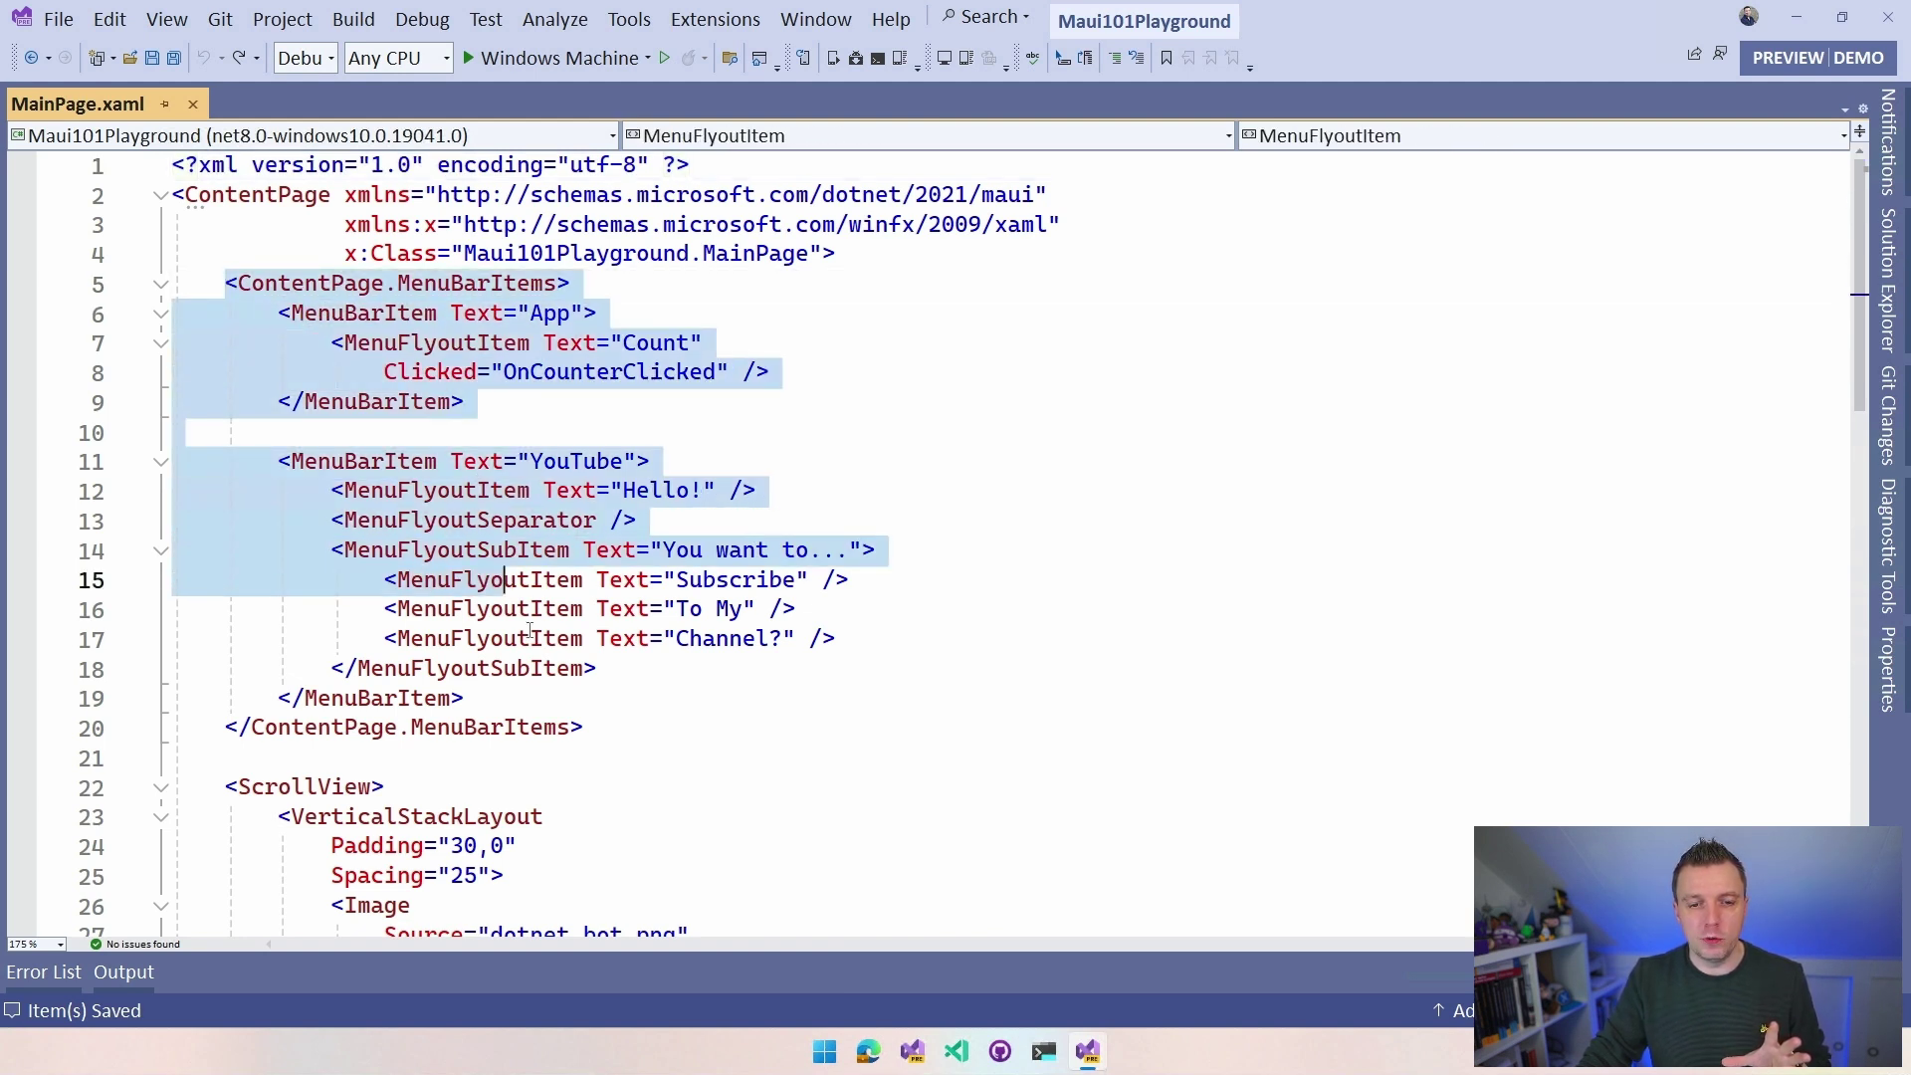
{"action": "left_click", "coordinate": [611, 734]}
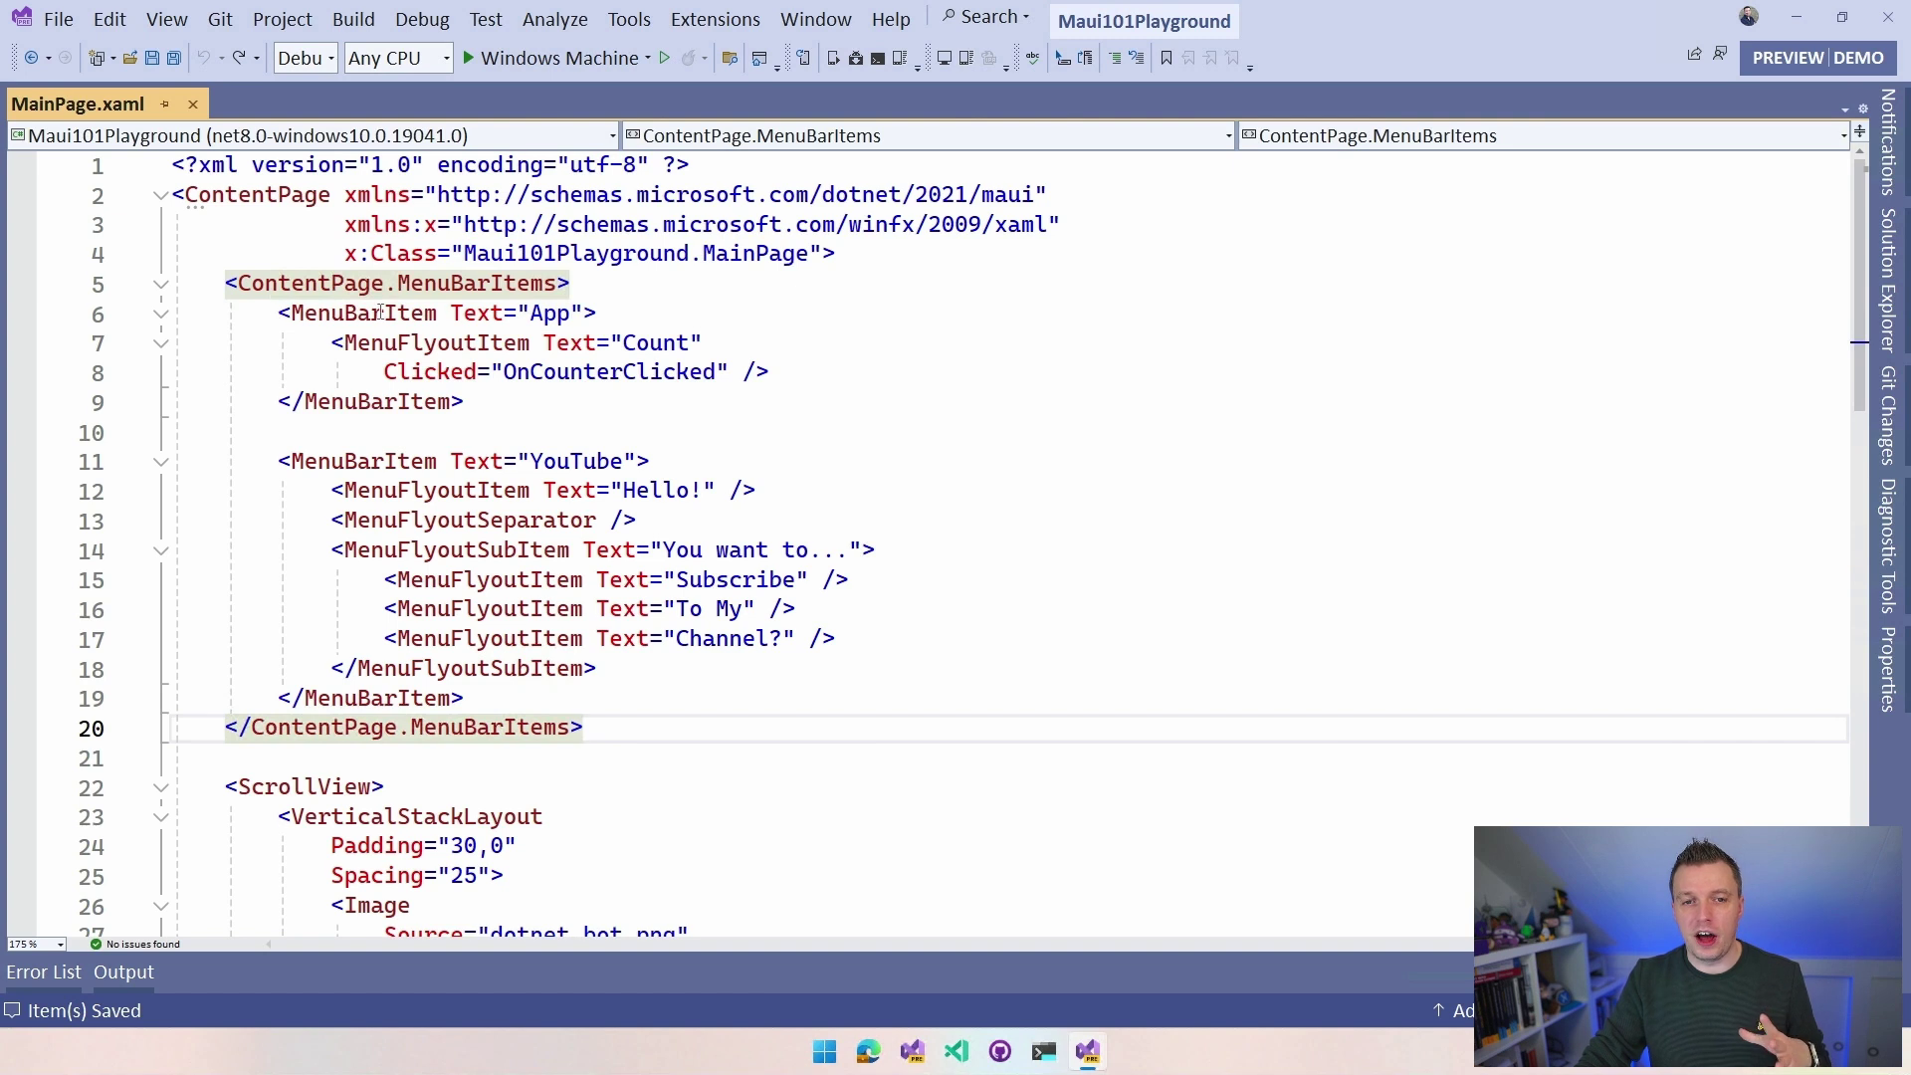
{"action": "left_click_drag", "start_coordinate": [277, 312], "coordinate": [598, 311]}
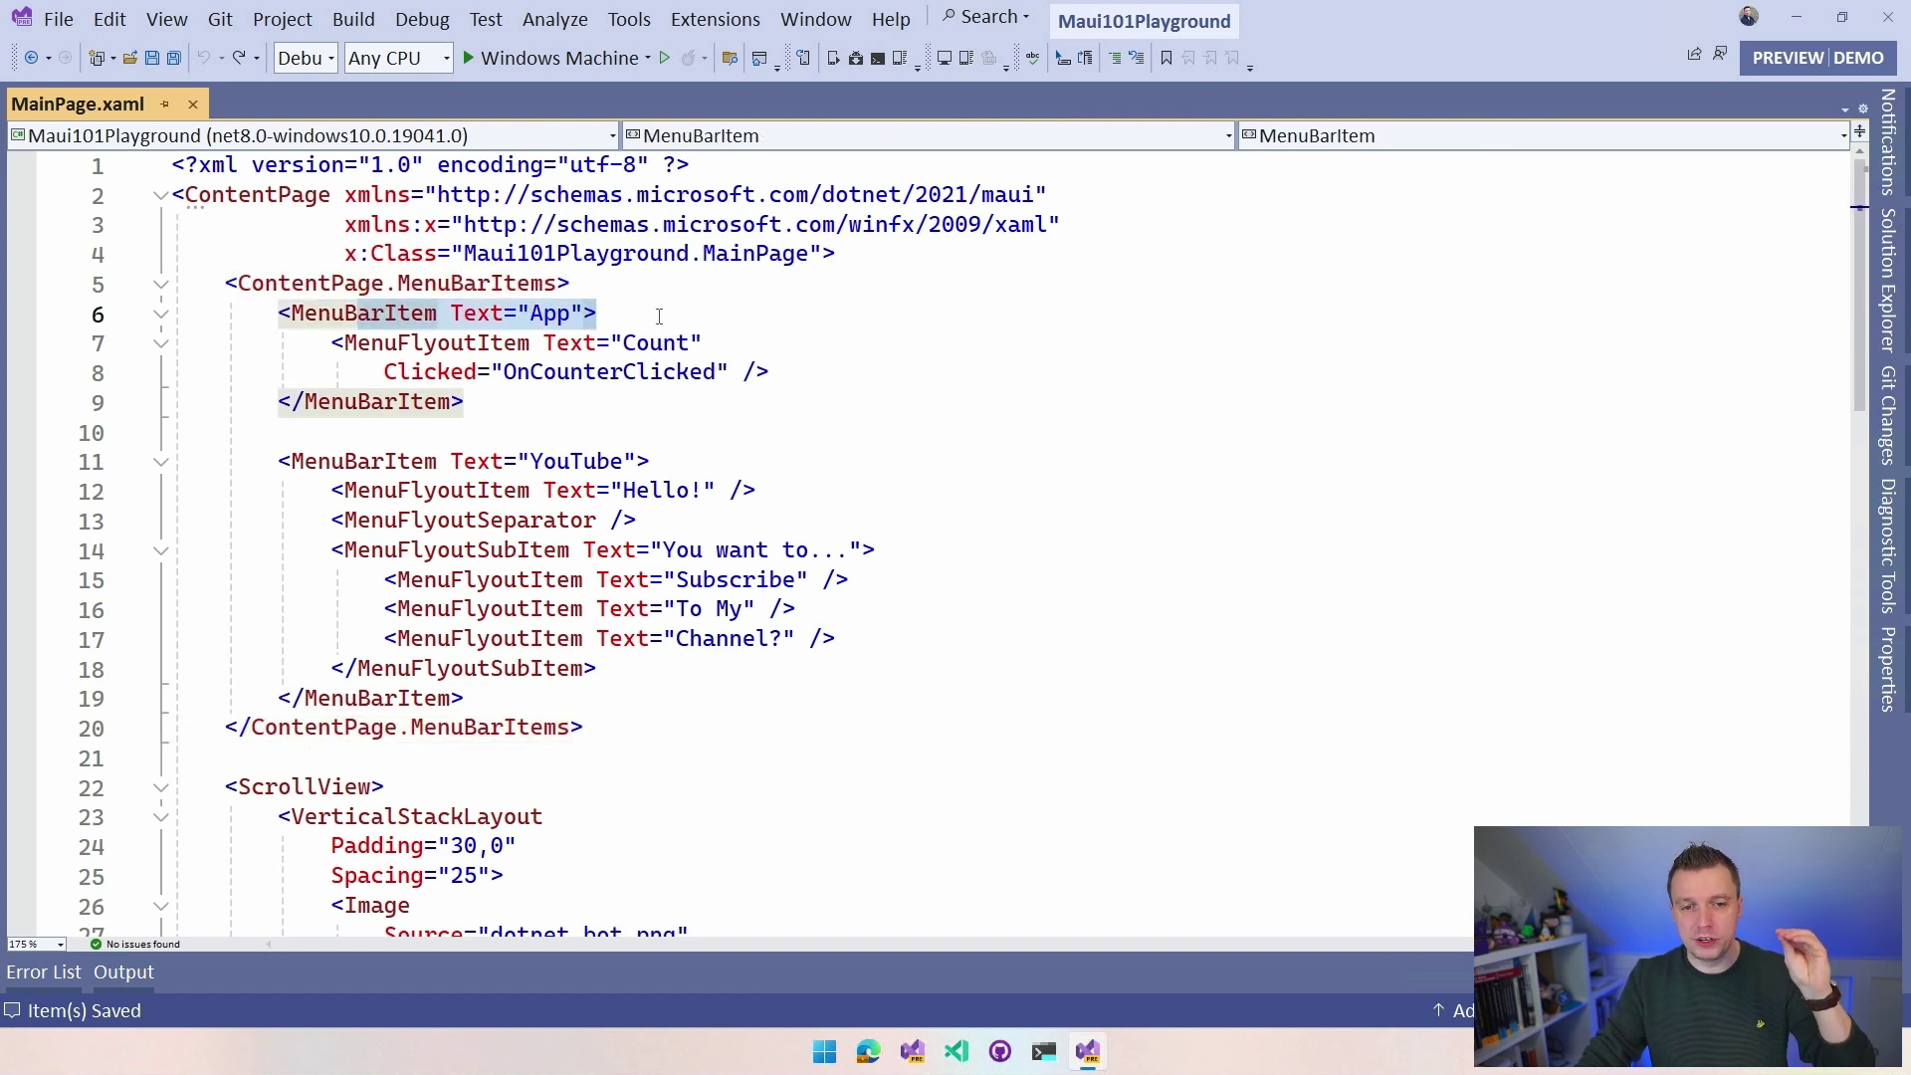
{"action": "left_click_drag", "start_coordinate": [476, 460], "coordinate": [637, 460]}
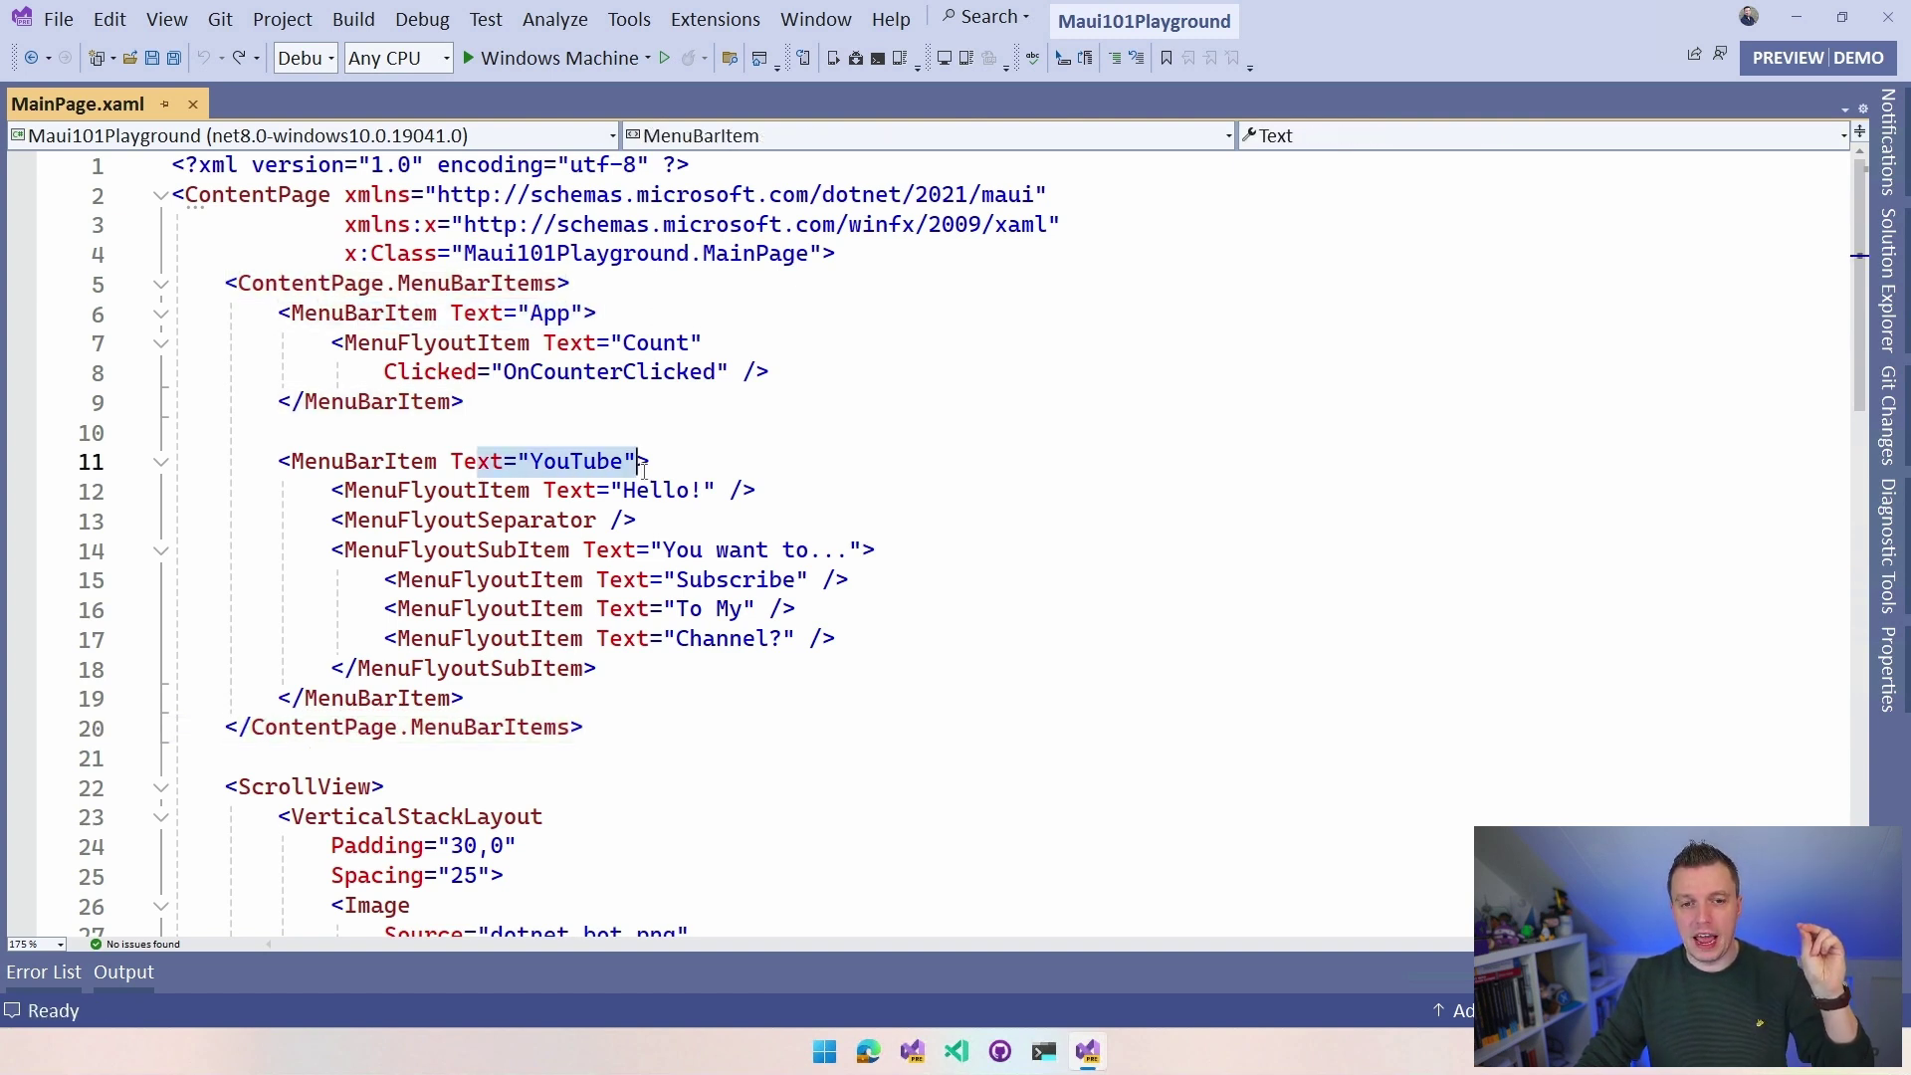
{"action": "left_click", "coordinate": [646, 461]}
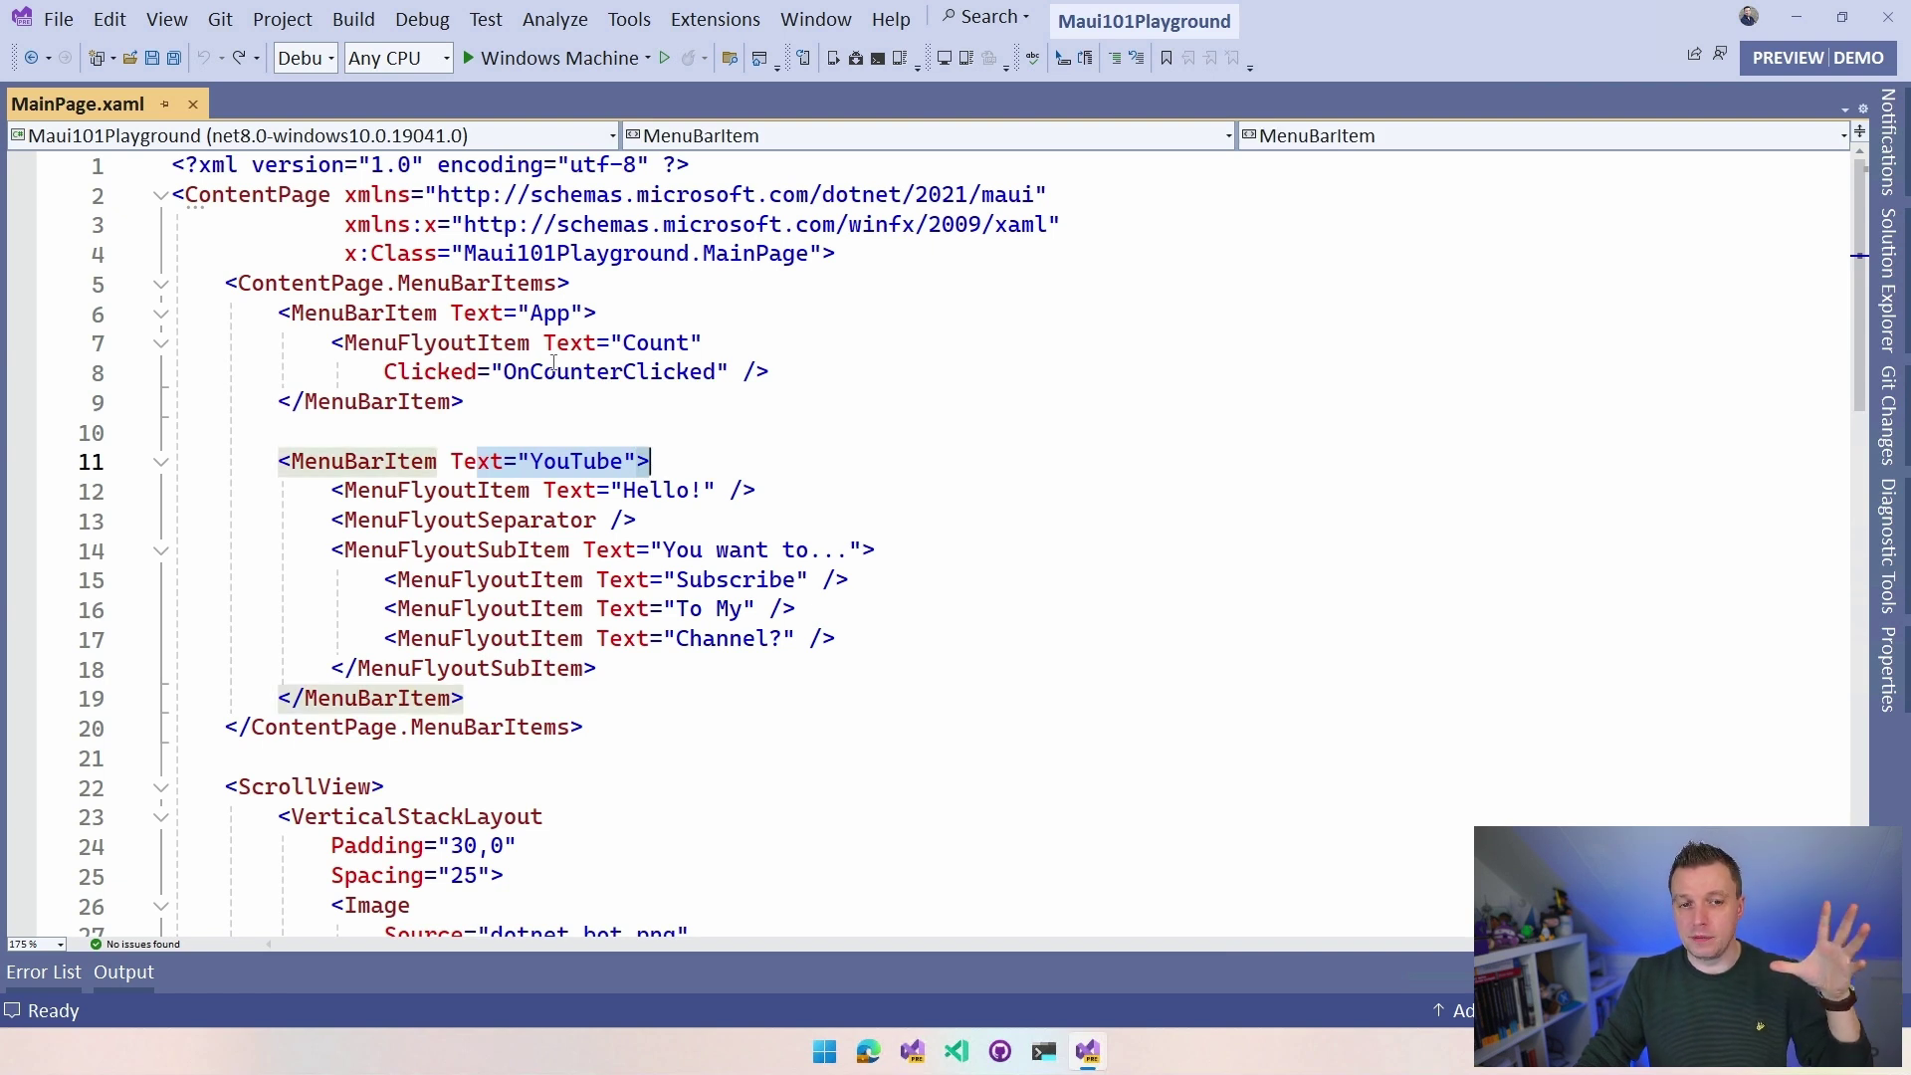
{"action": "left_click_drag", "start_coordinate": [333, 342], "coordinate": [773, 372]}
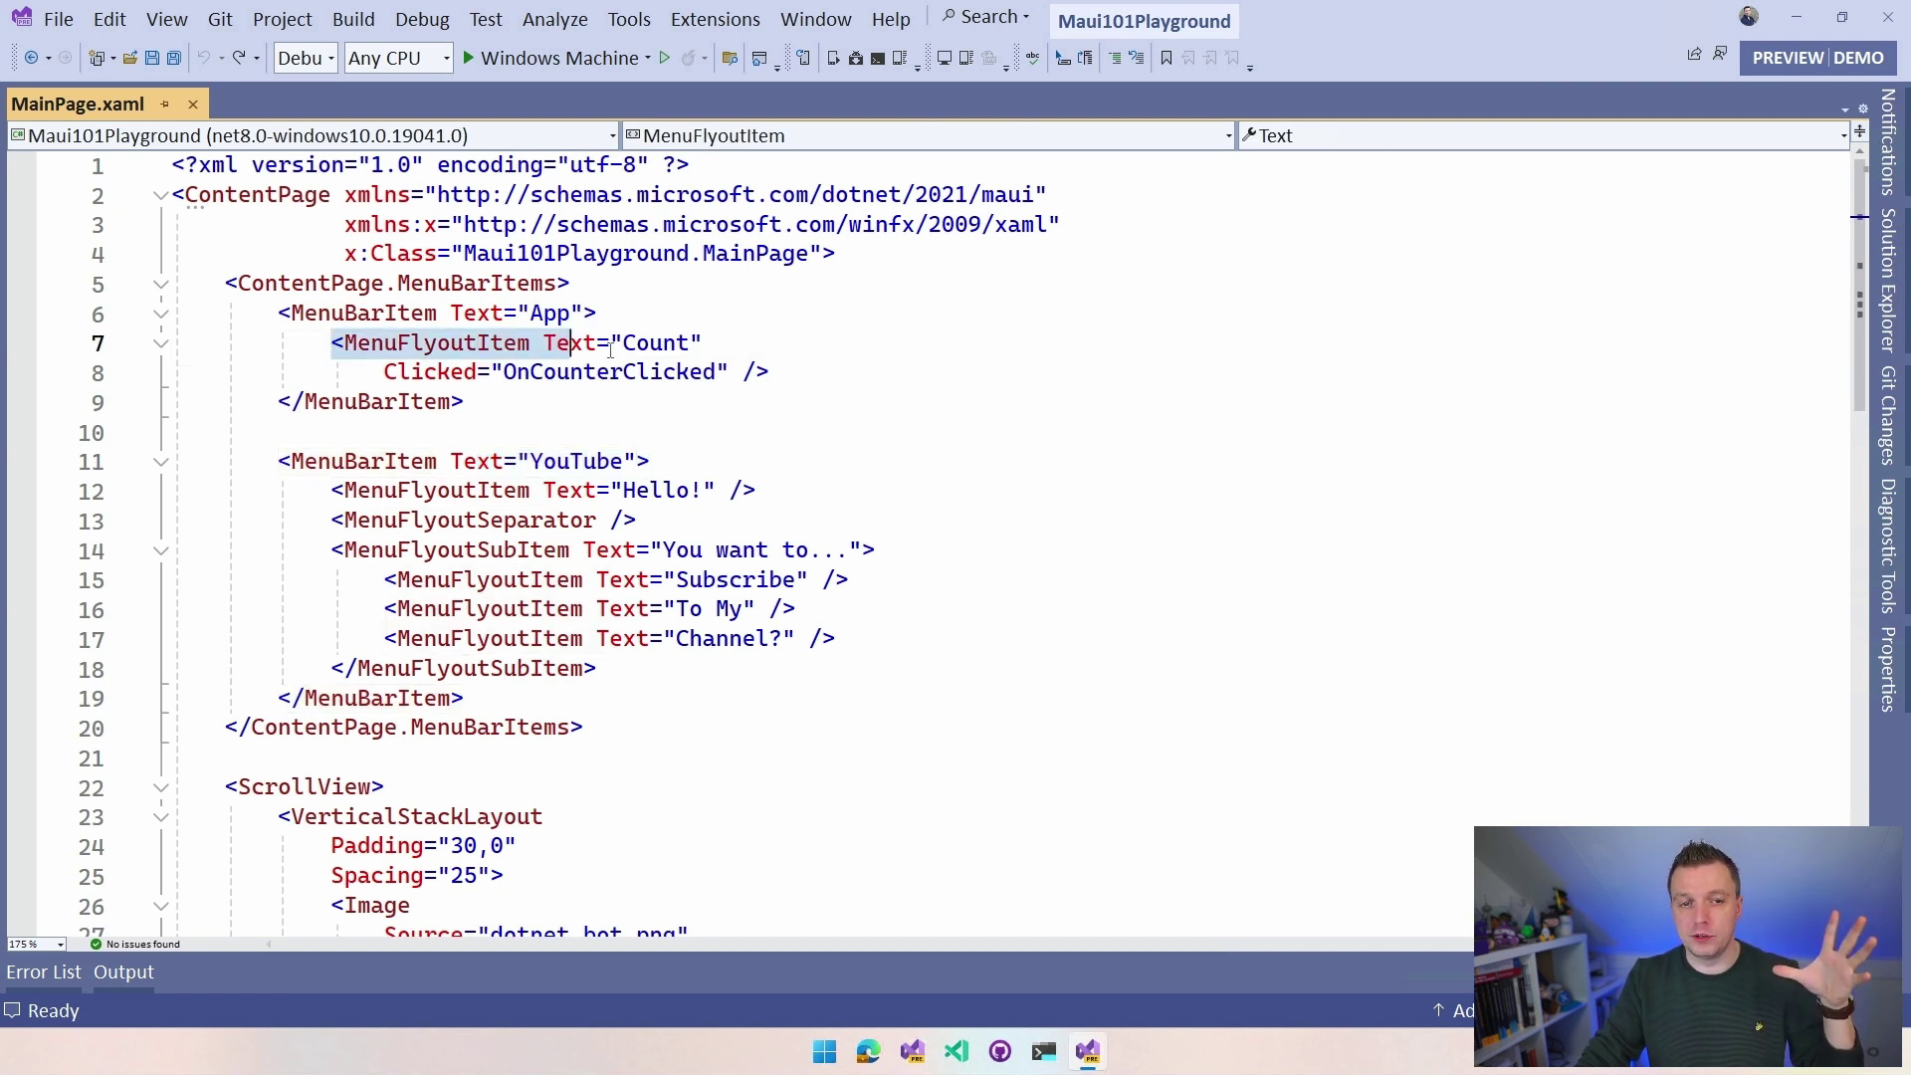
{"action": "left_click", "coordinate": [803, 372]}
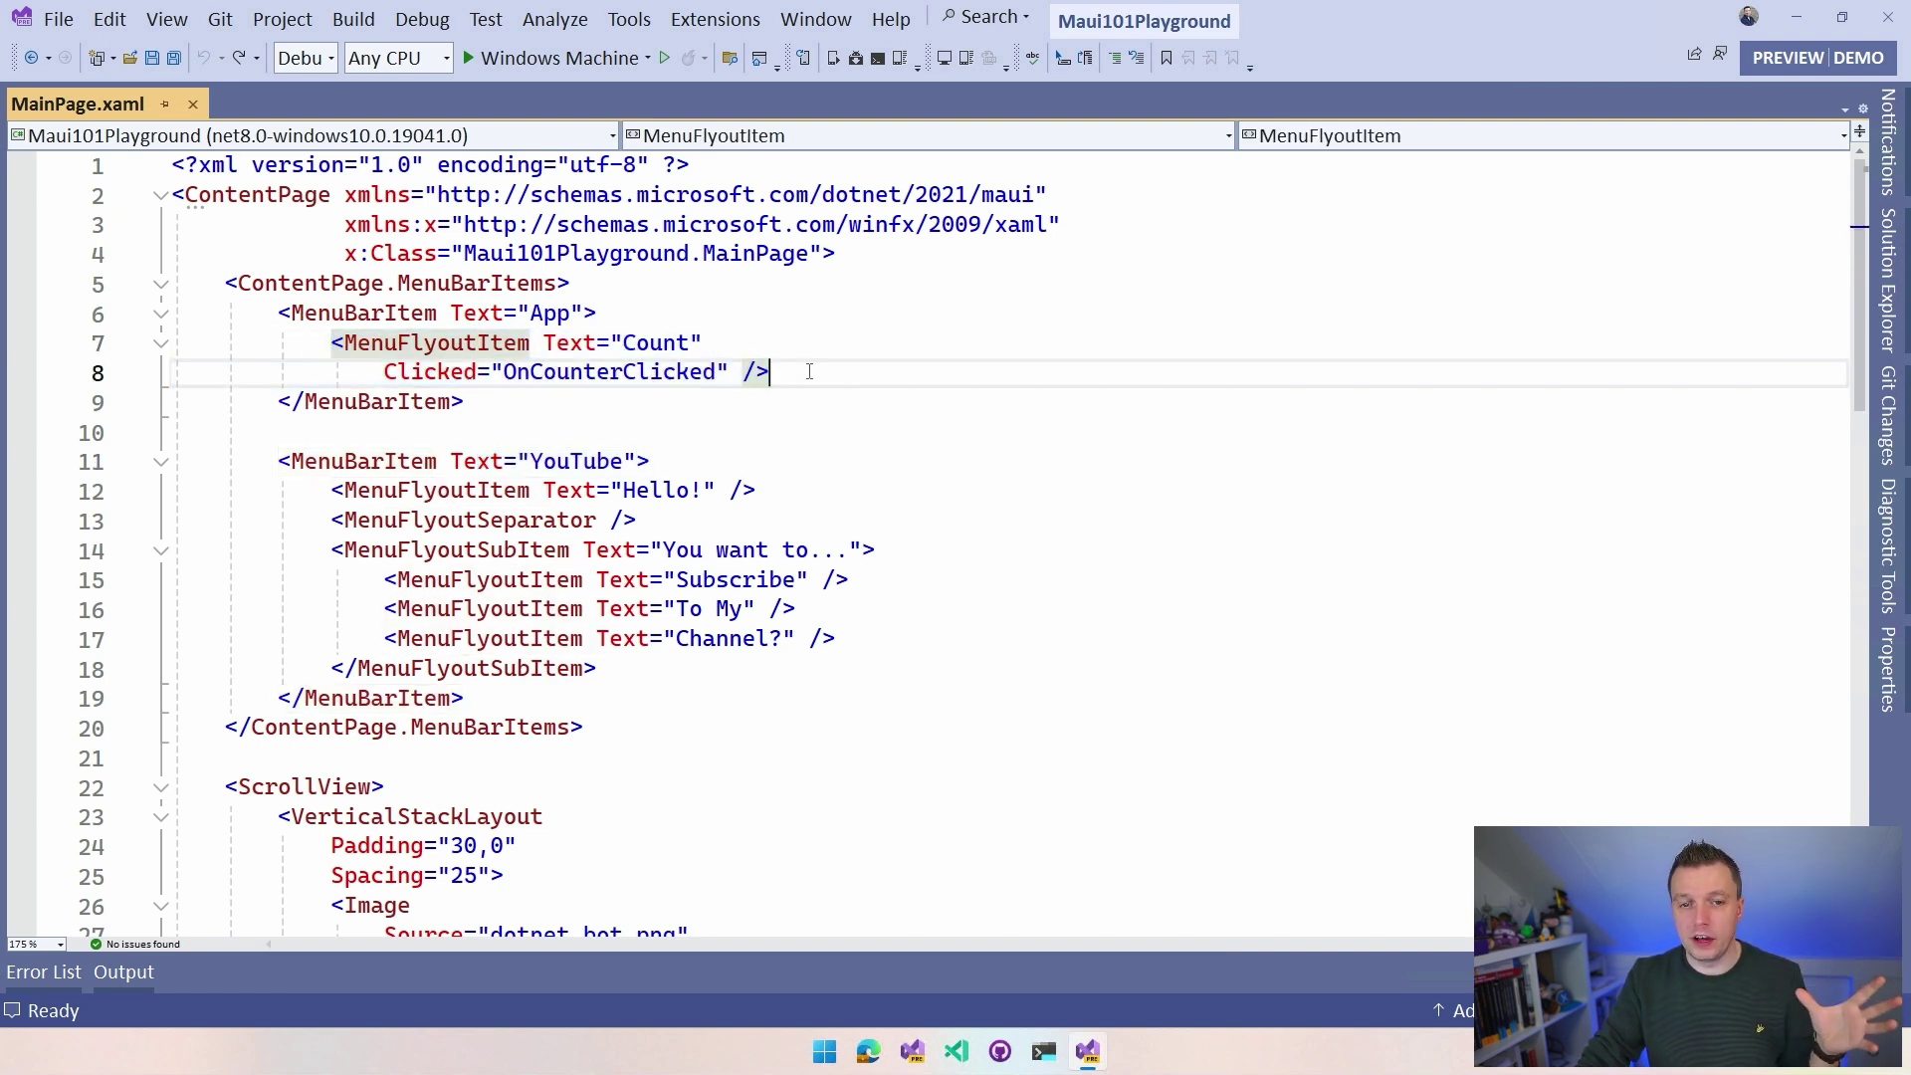
- Review the Count label, Hello! item, separator and 'You want to...' submenu markup
{"action": "double_click", "coordinate": [654, 342]}
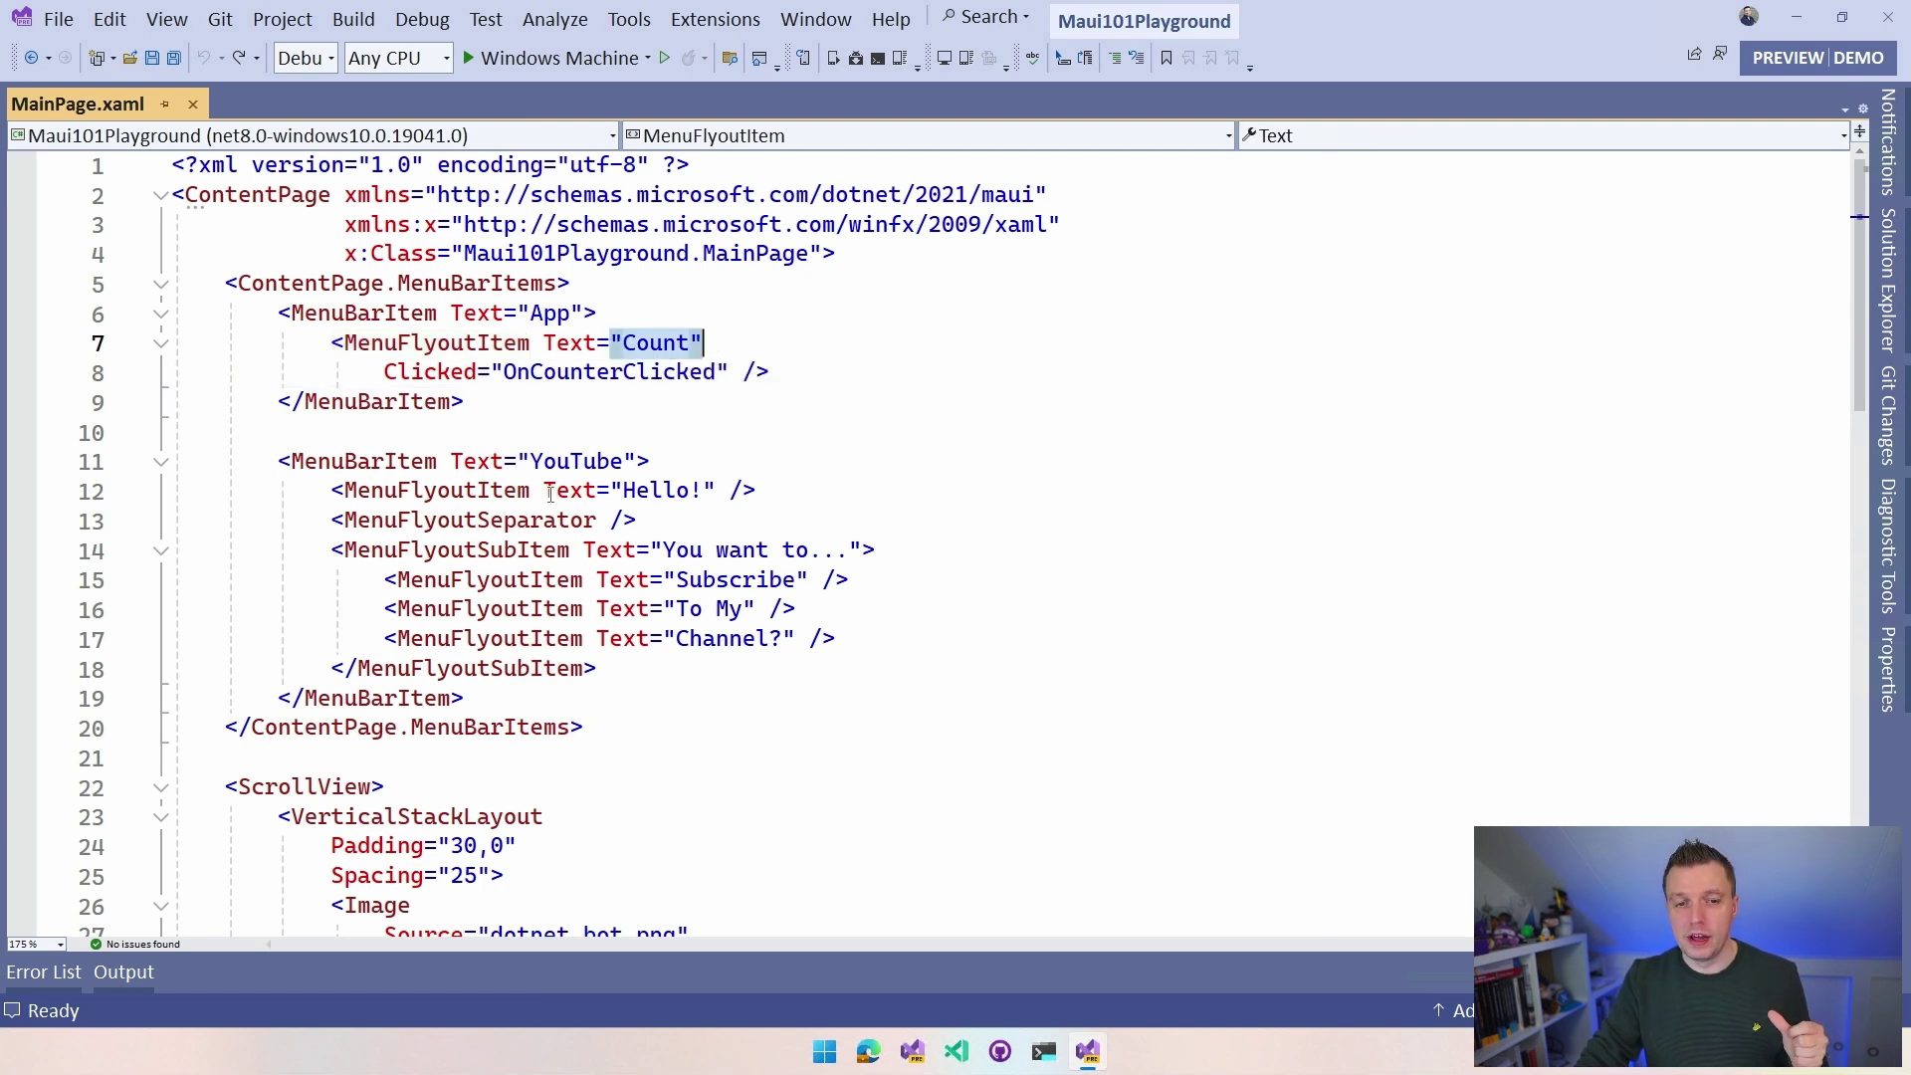
{"action": "left_click_drag", "start_coordinate": [547, 490], "coordinate": [756, 490]}
{"action": "left_click_drag", "start_coordinate": [331, 521], "coordinate": [636, 520]}
{"action": "left_click_drag", "start_coordinate": [478, 549], "coordinate": [664, 549]}
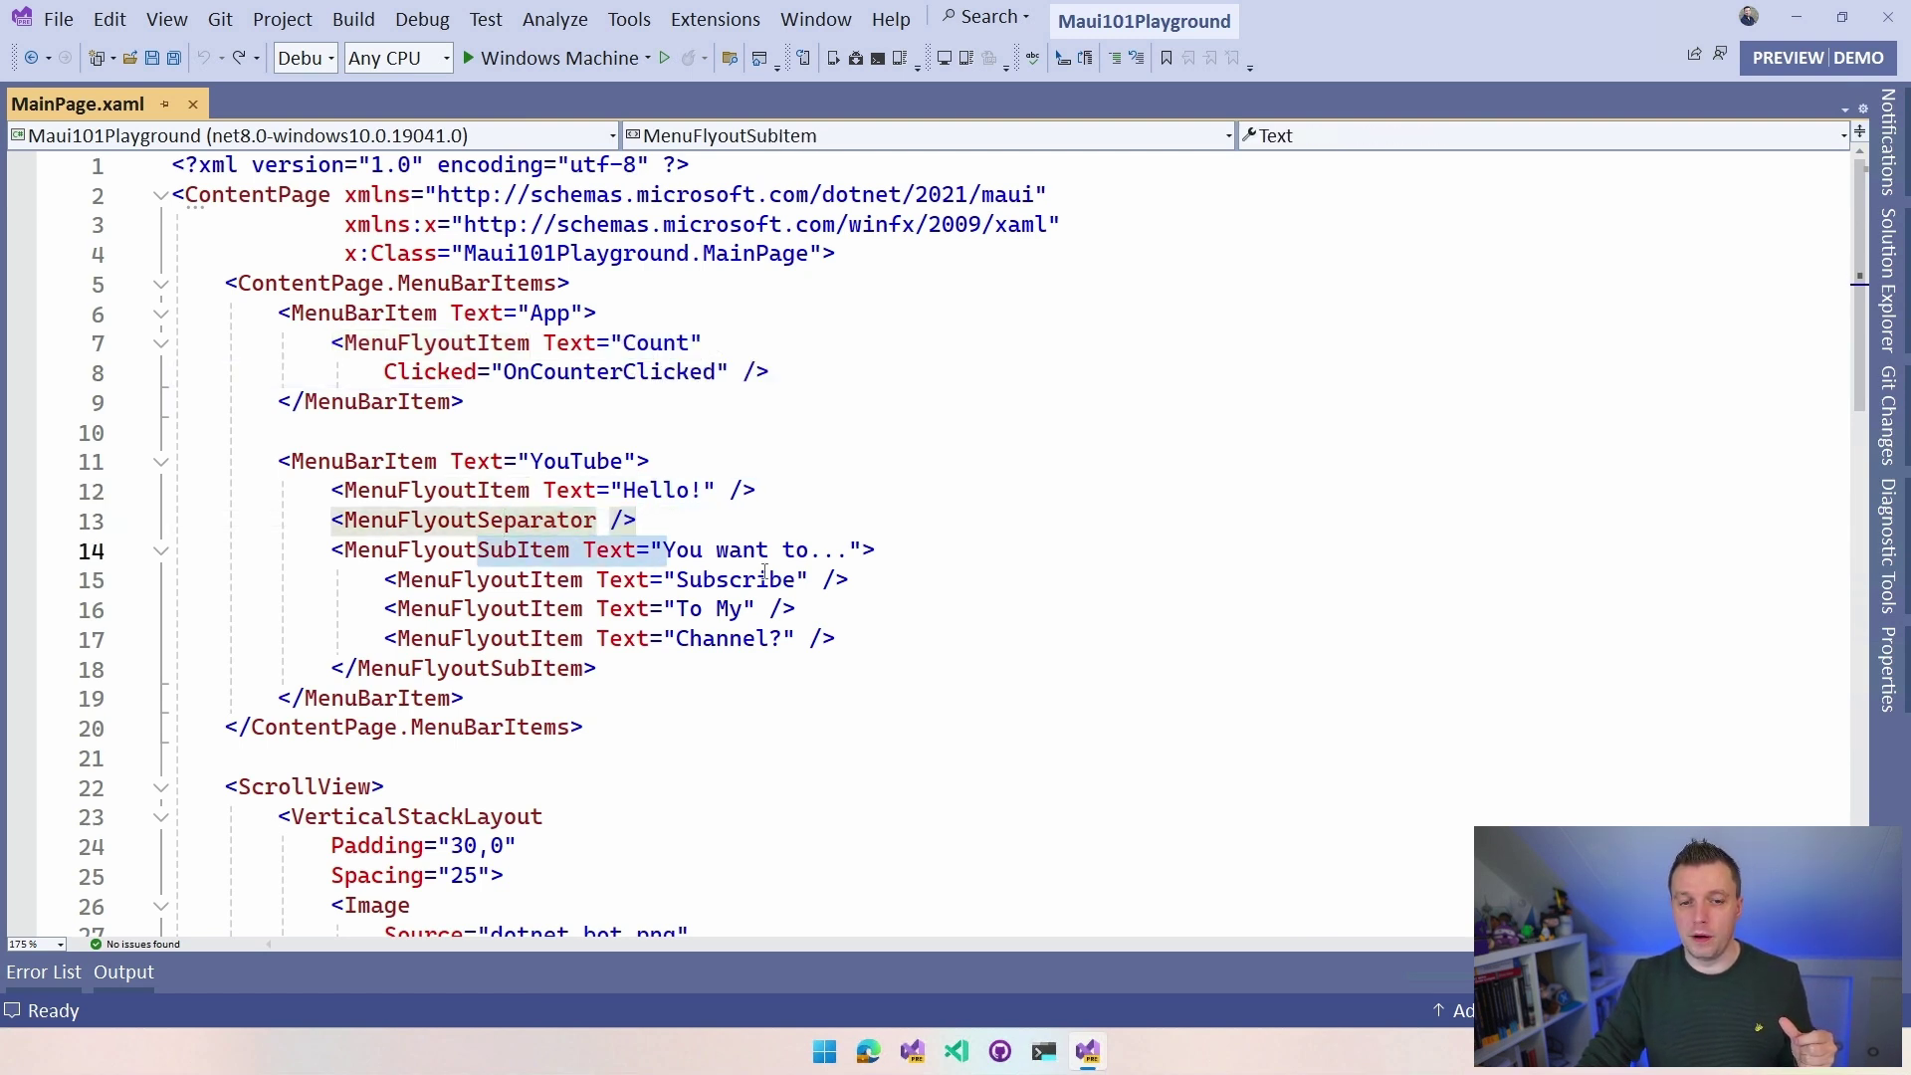
{"action": "left_click_drag", "start_coordinate": [332, 549], "coordinate": [598, 668]}
{"action": "left_click", "coordinate": [875, 668]}
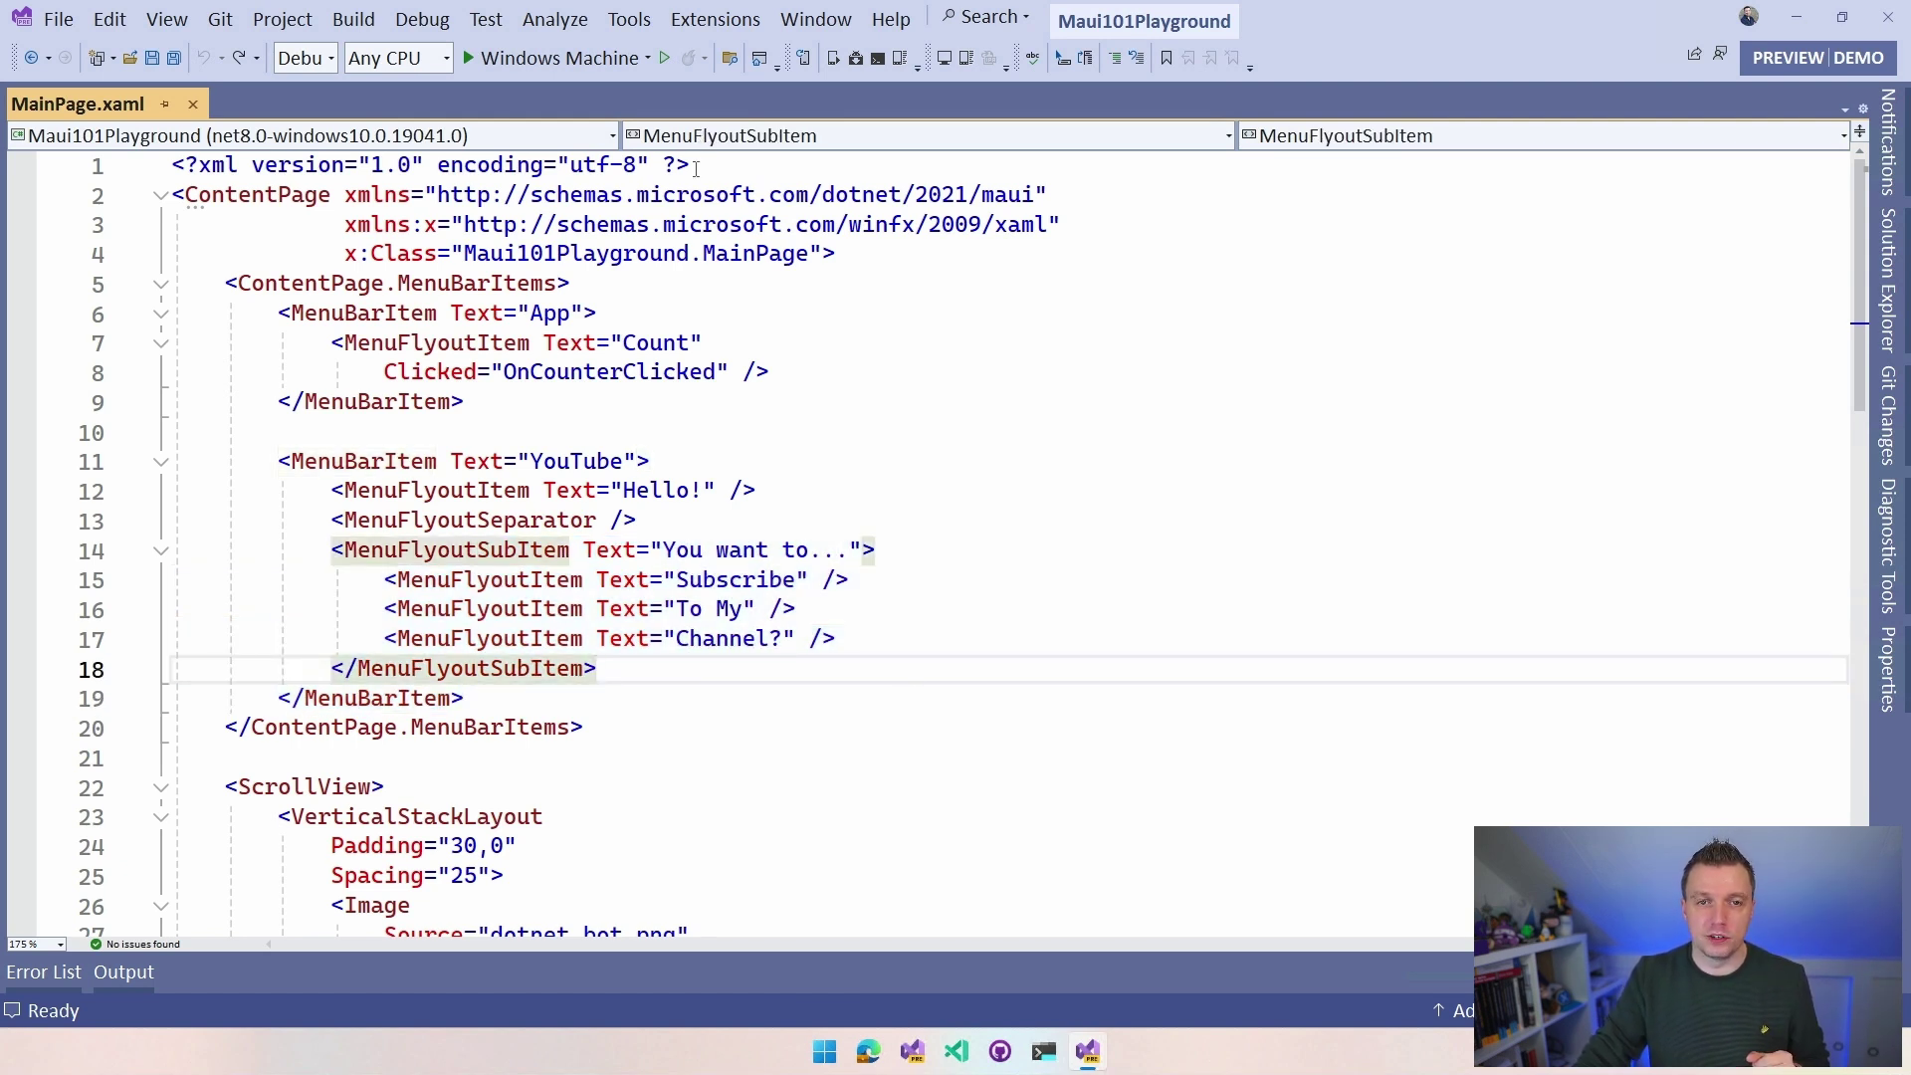
- Run the app, choose App > Count twice to reach 6 clicks, then close it
{"action": "key", "text": "F5"}
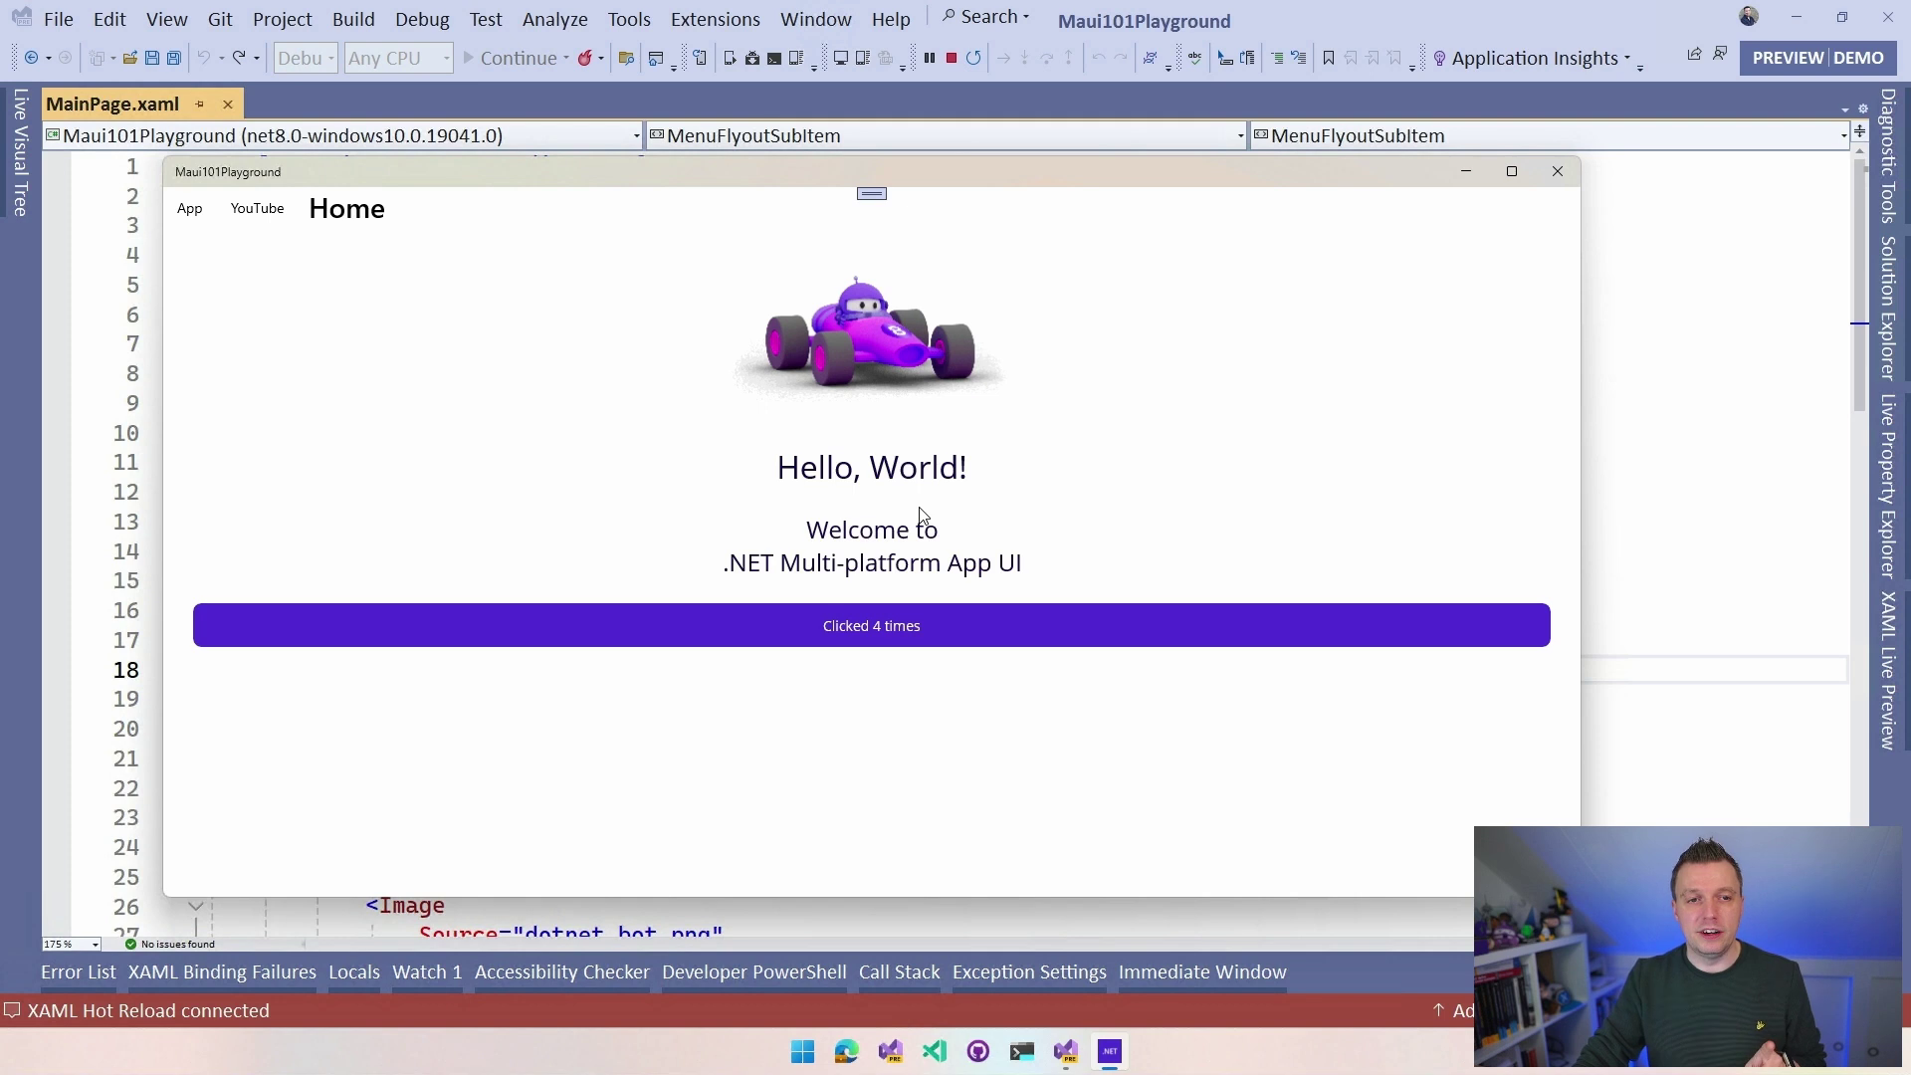
{"action": "left_click", "coordinate": [190, 210]}
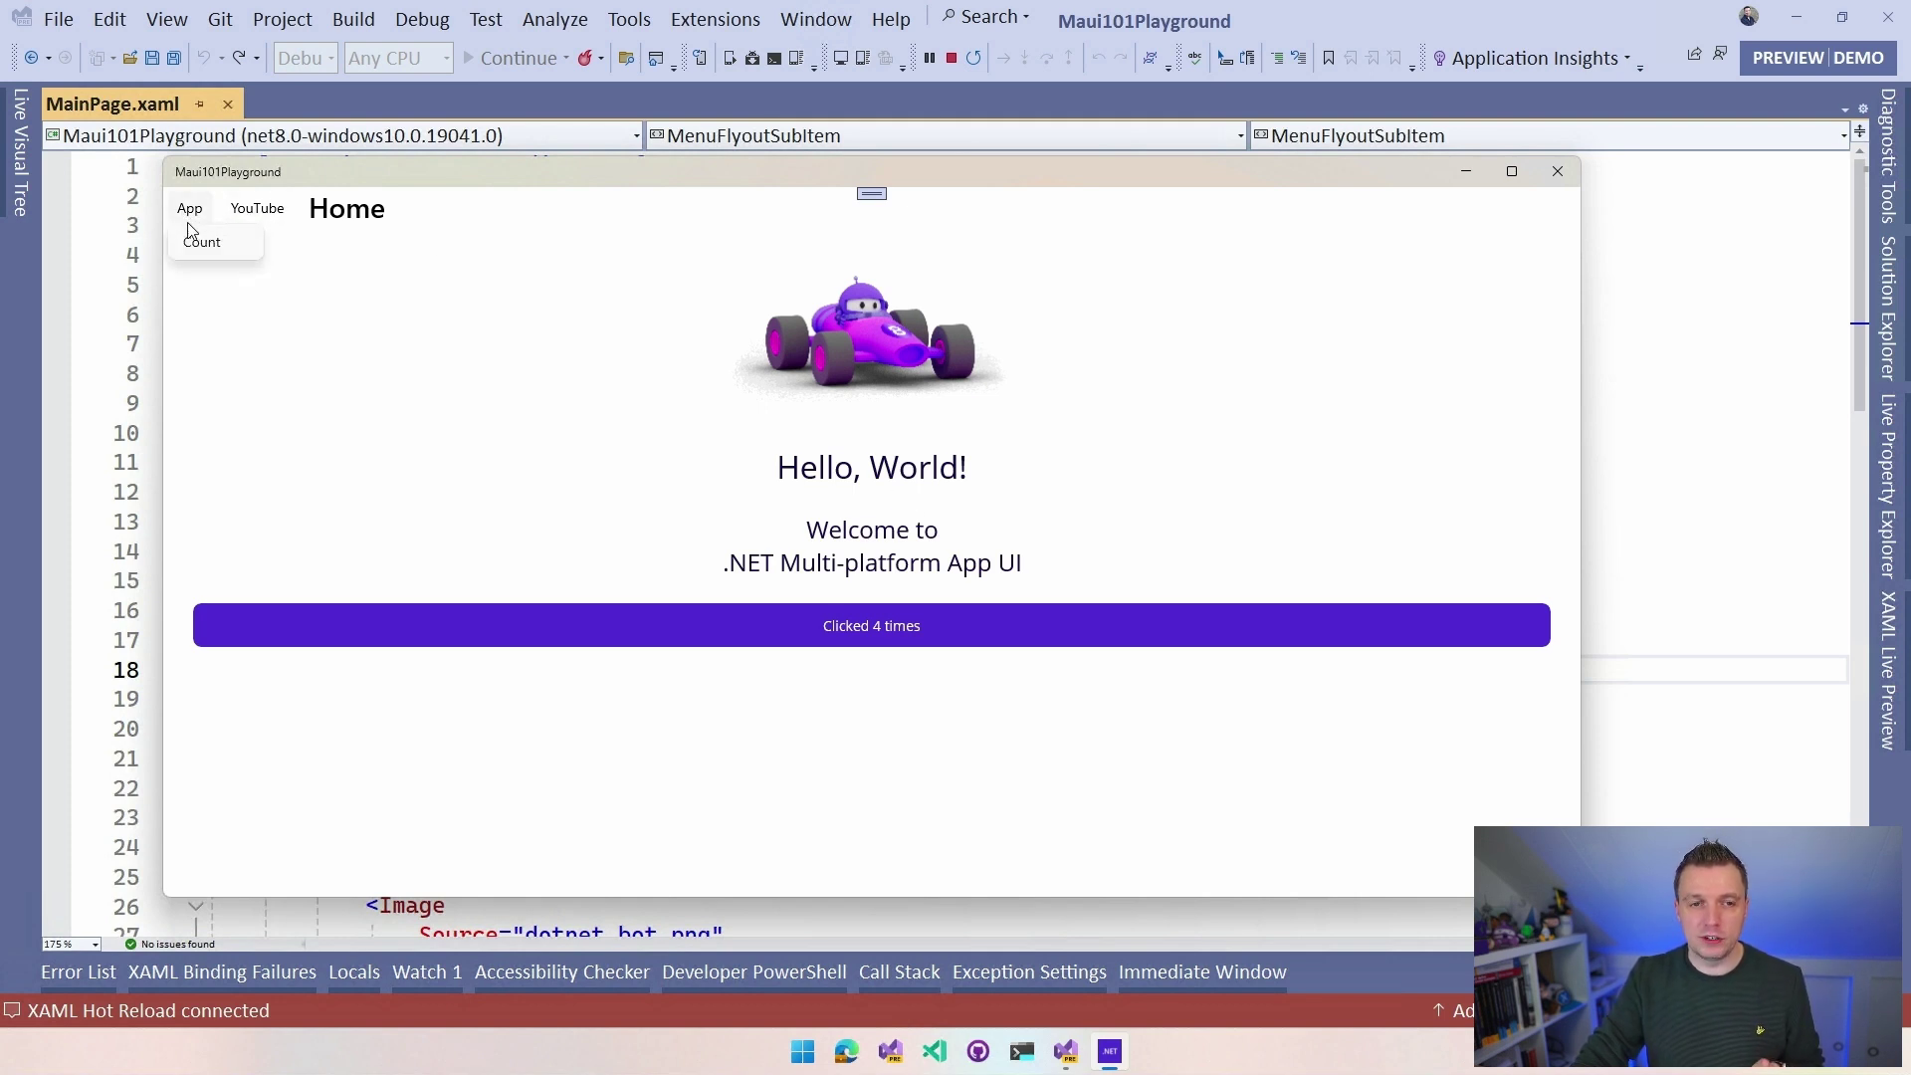
{"action": "mouse_move", "coordinate": [257, 209]}
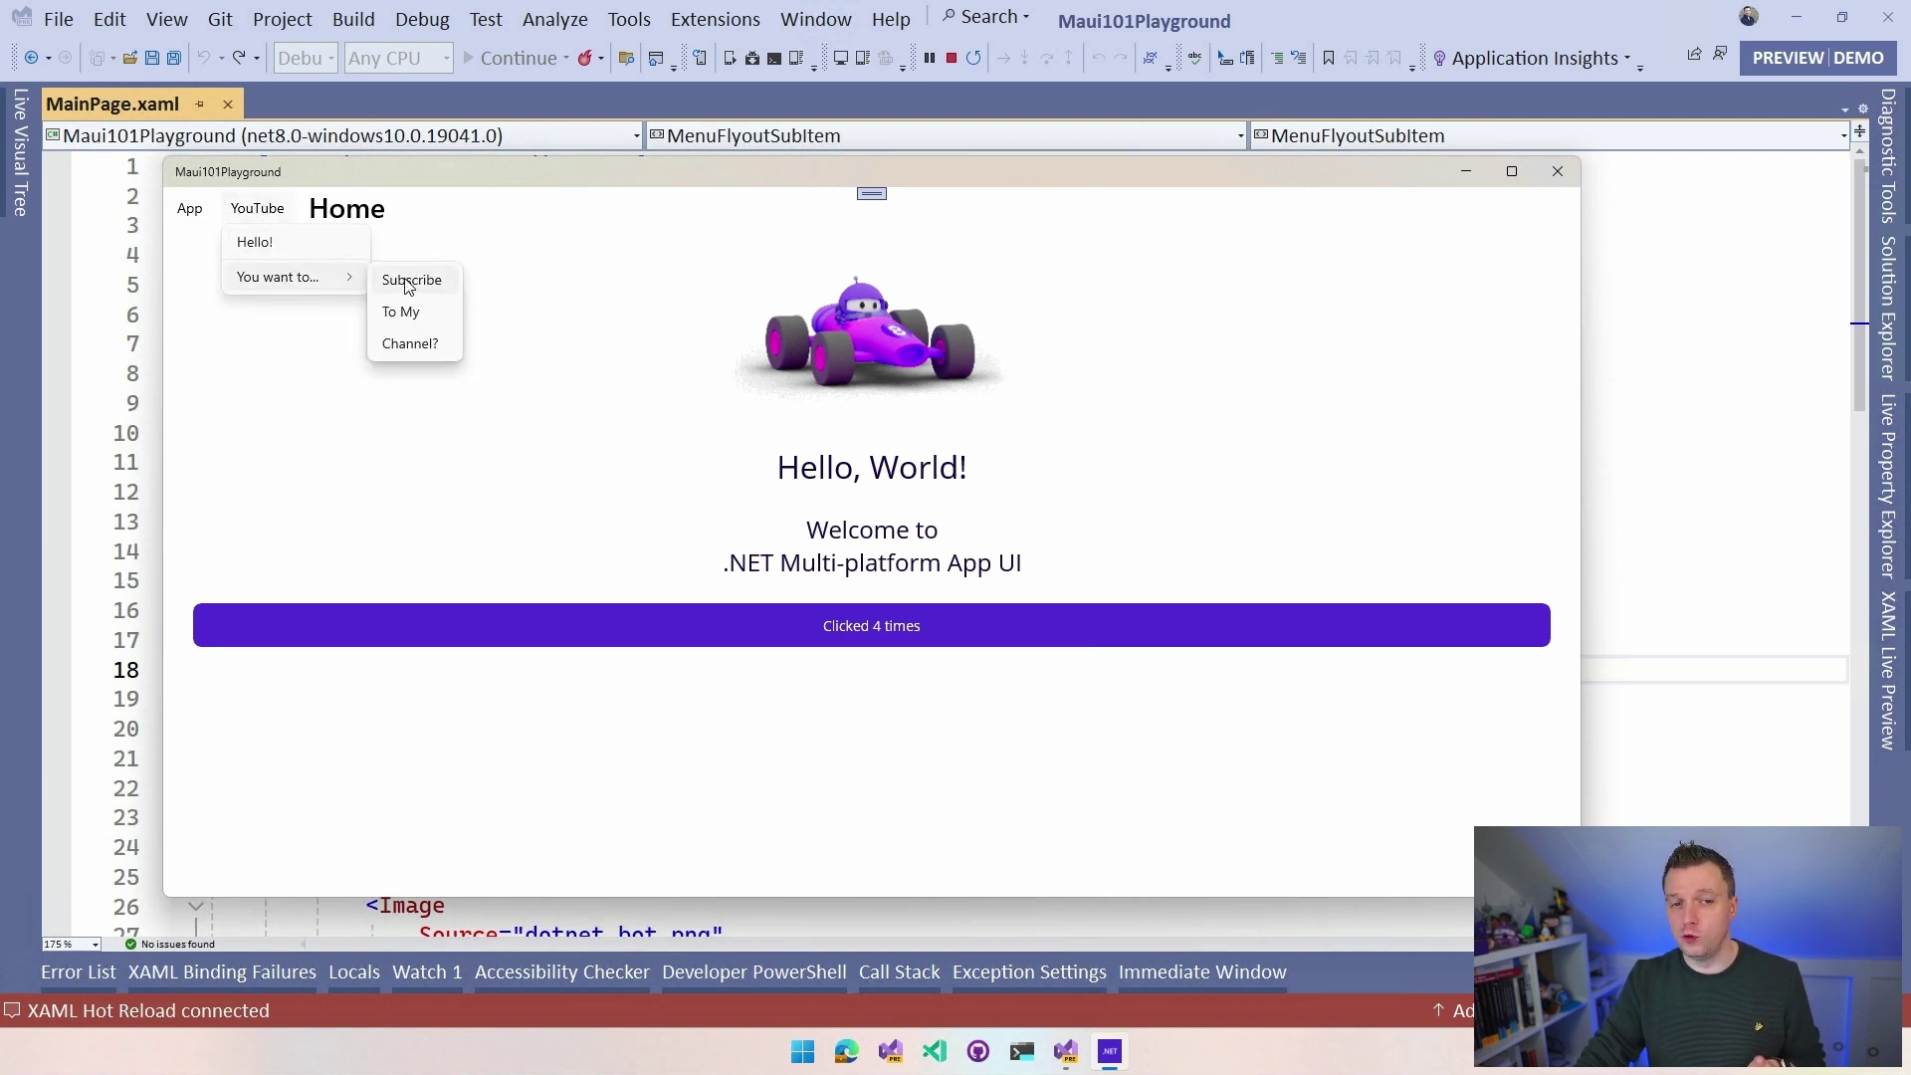
{"action": "mouse_move", "coordinate": [284, 277]}
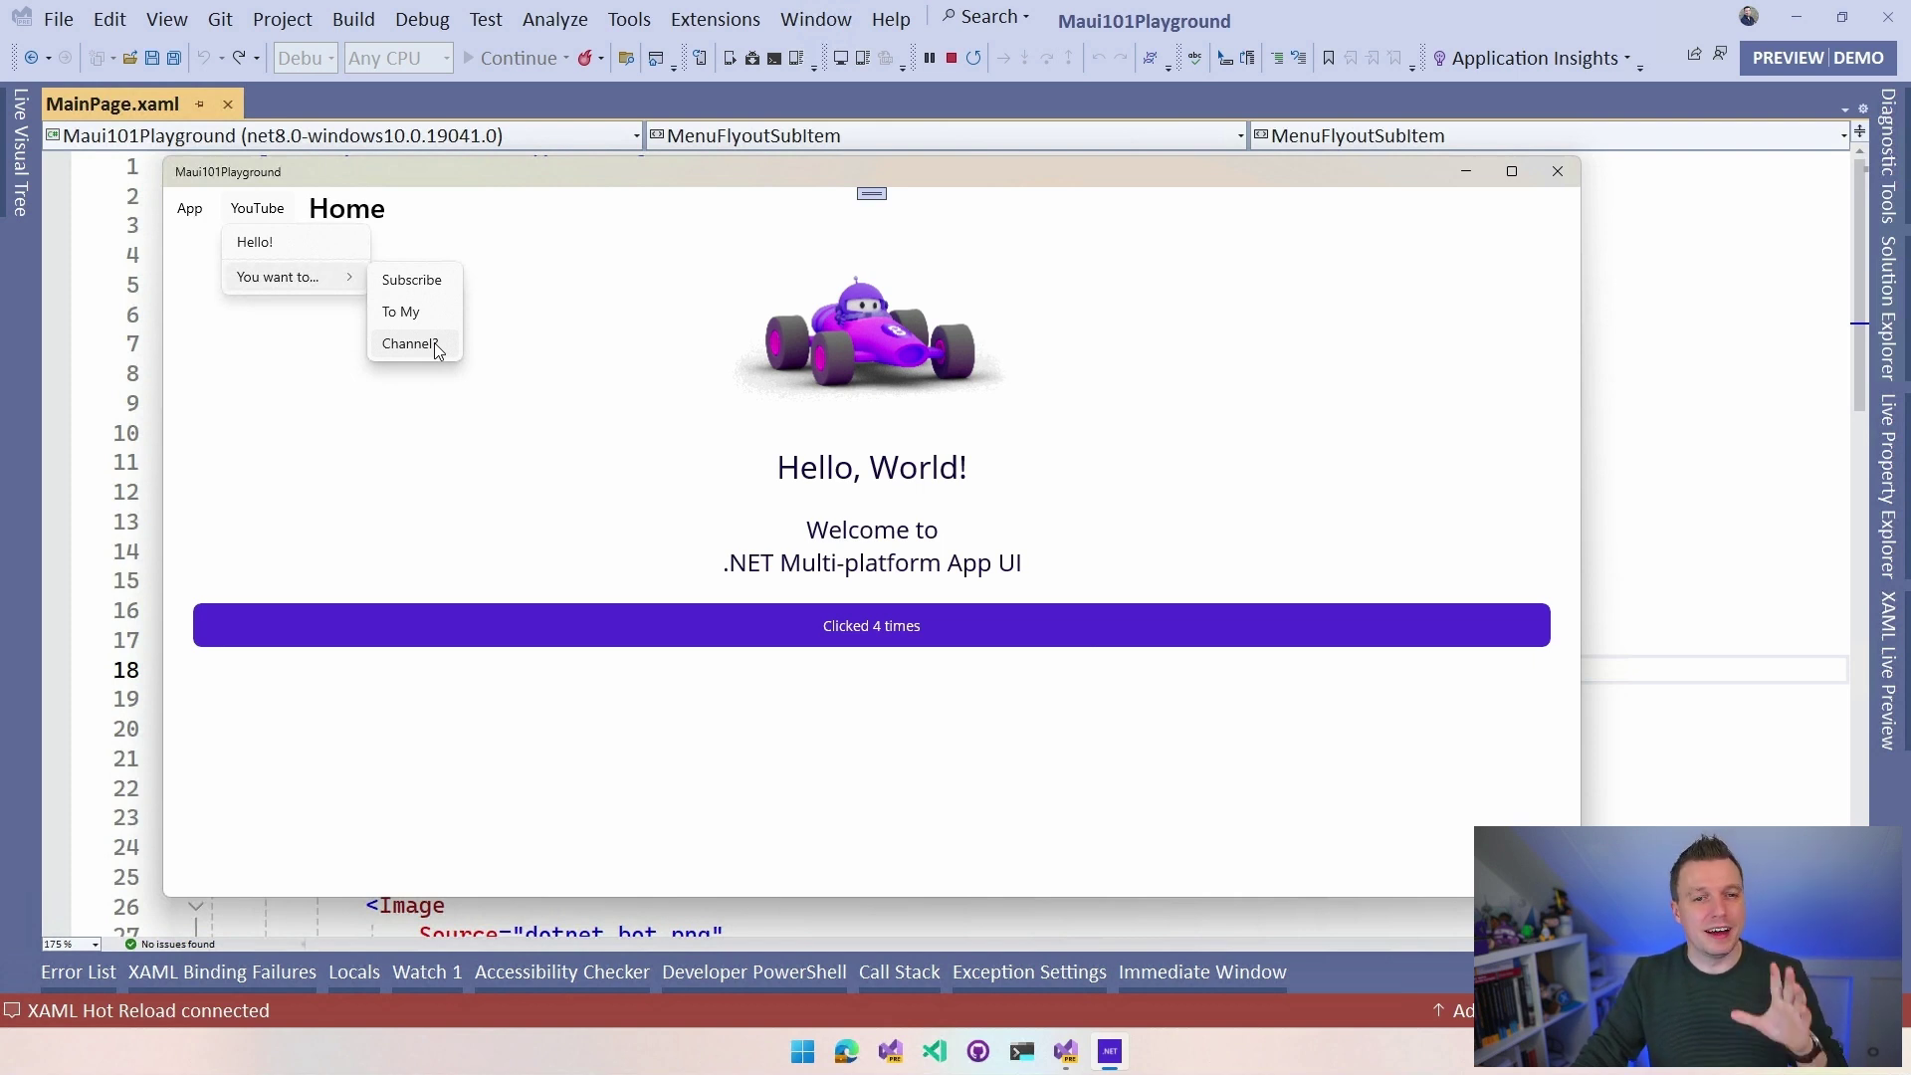
{"action": "left_click", "coordinate": [189, 210]}
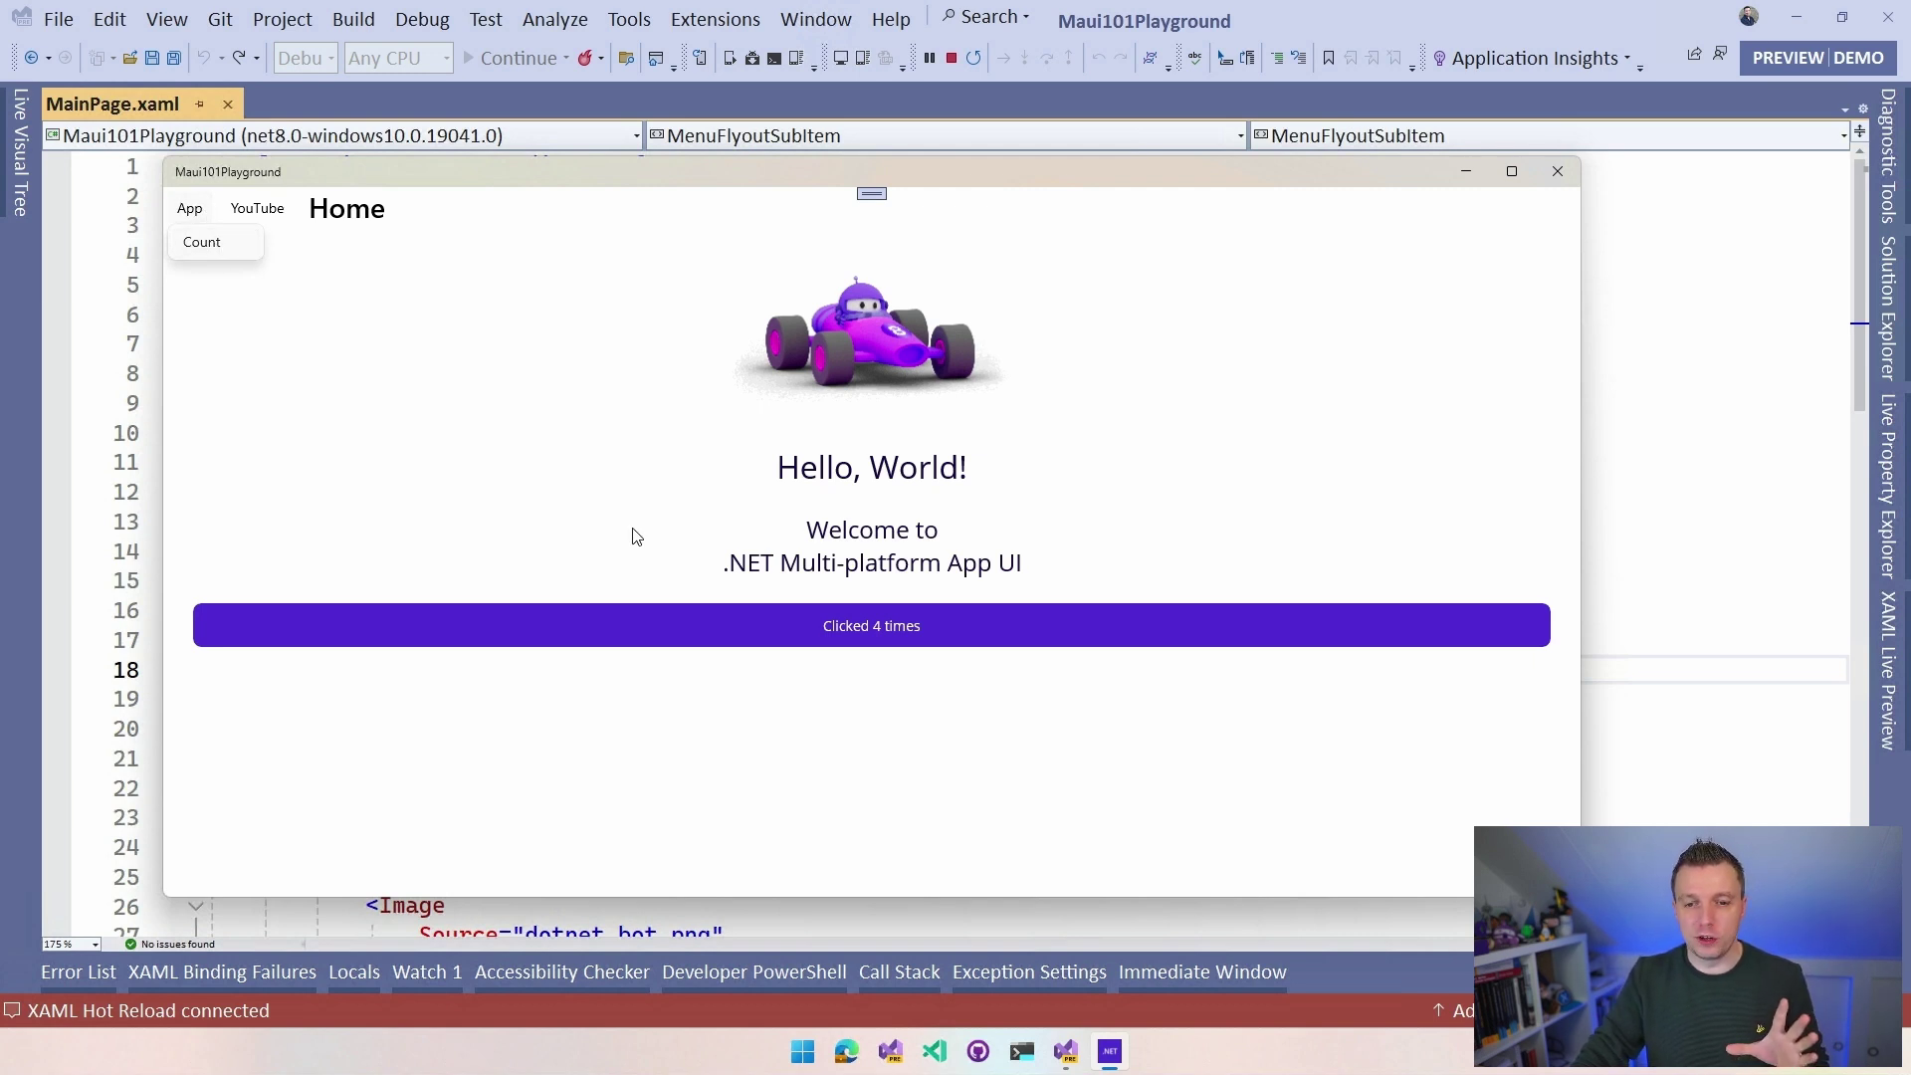
{"action": "left_click", "coordinate": [226, 243]}
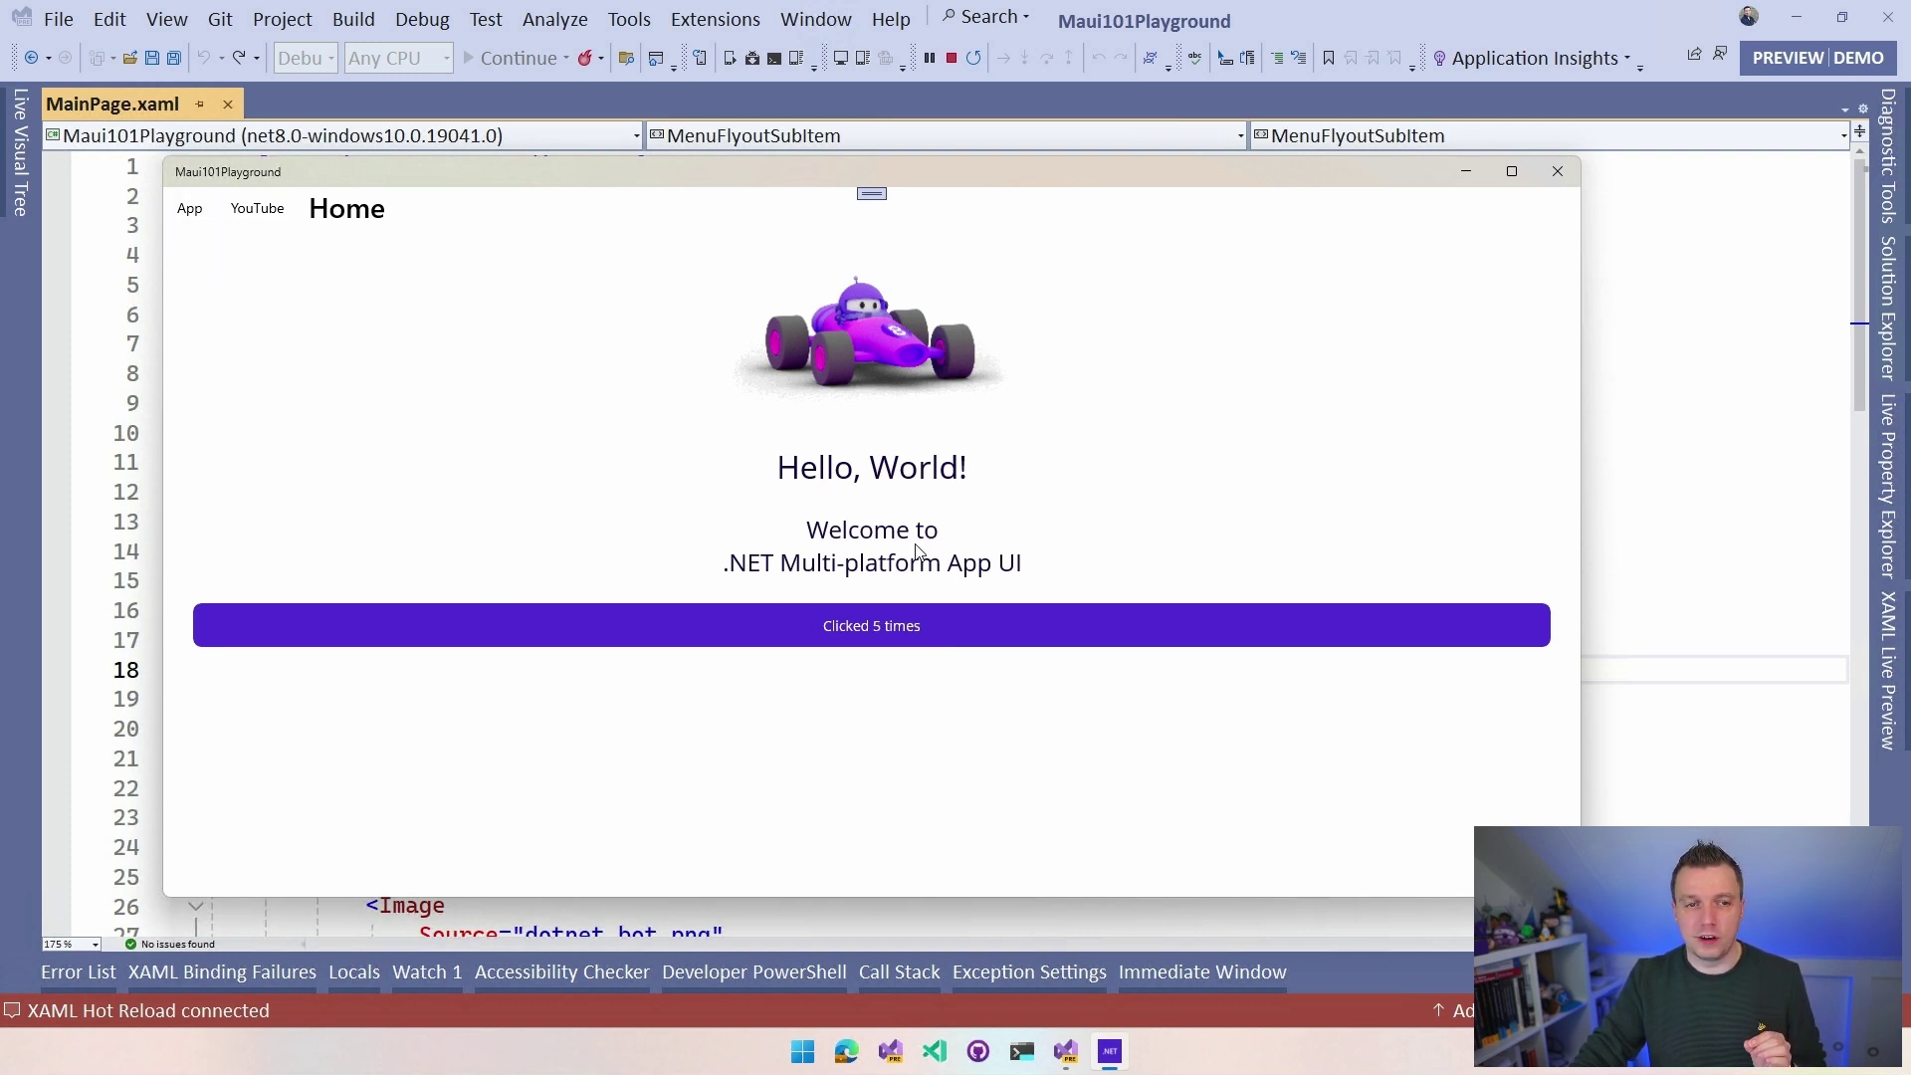
{"action": "left_click", "coordinate": [209, 252]}
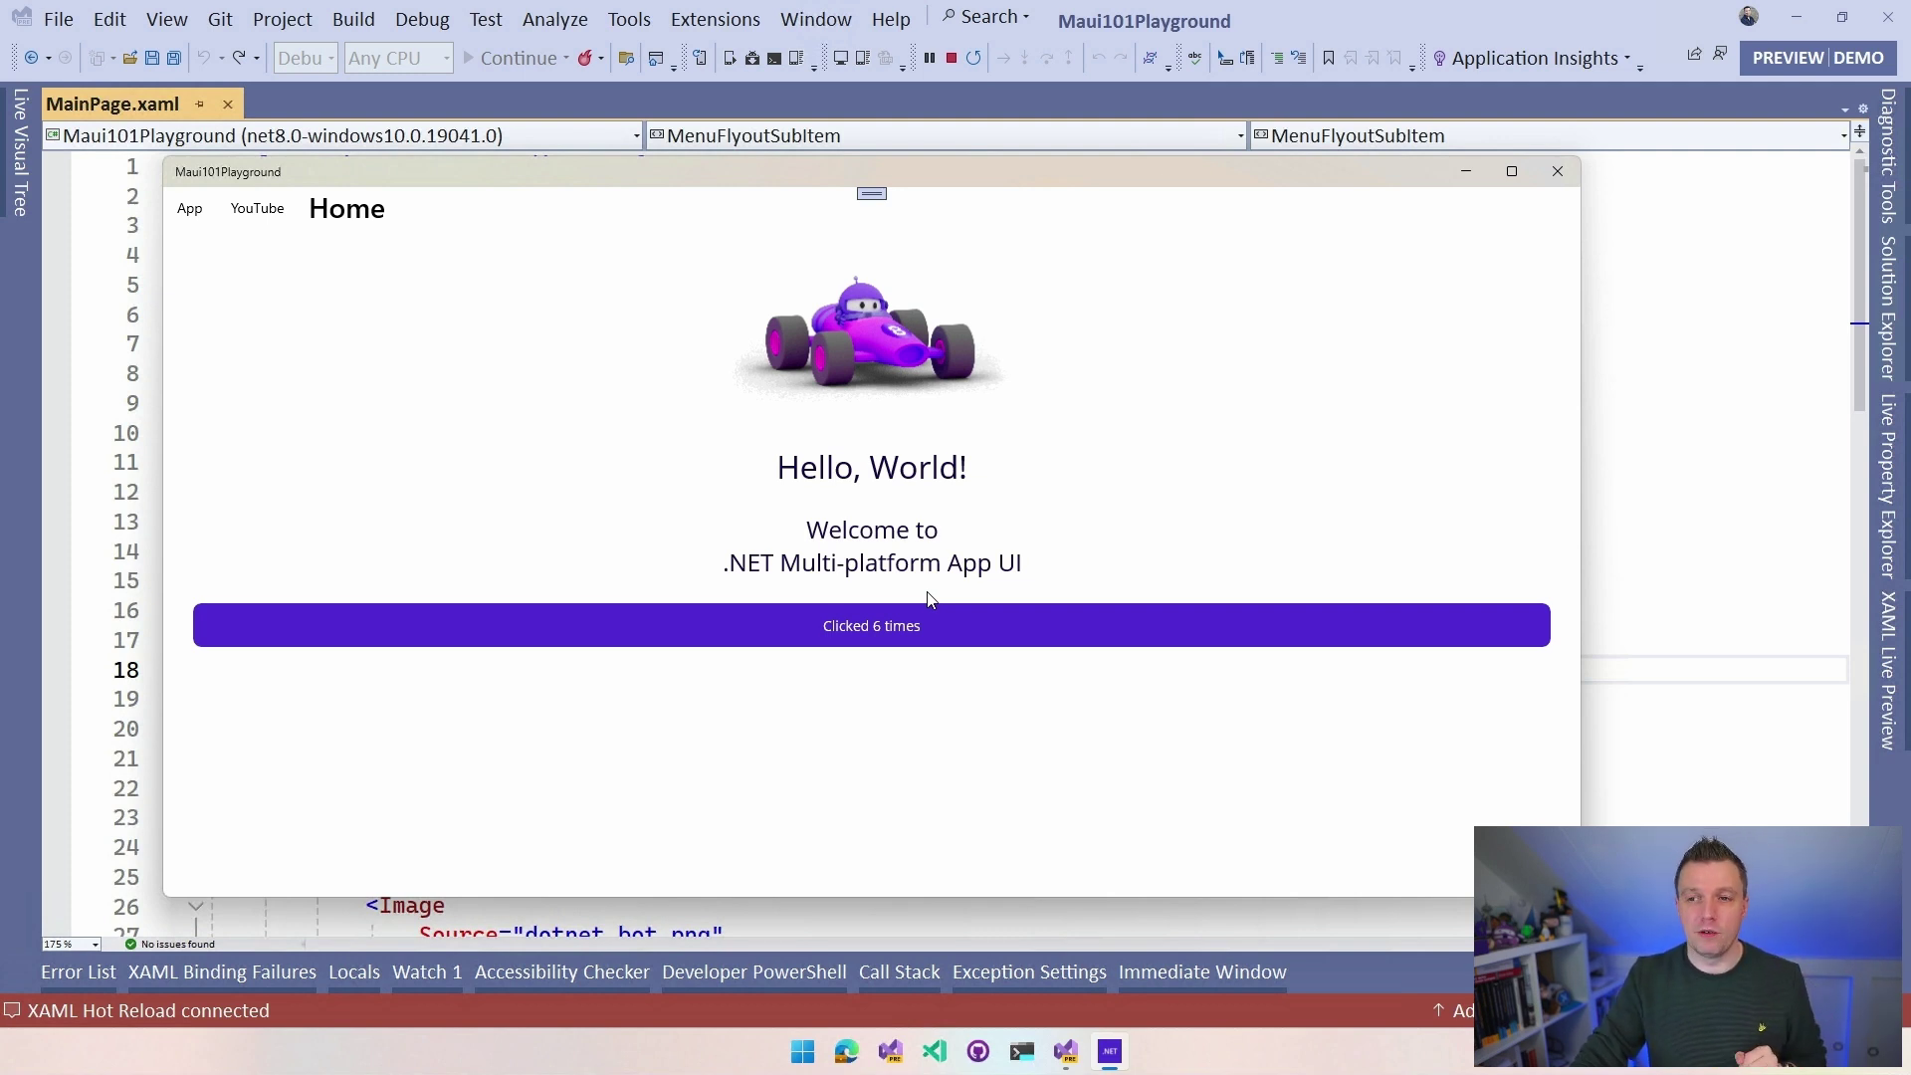
{"action": "left_click", "coordinate": [1556, 170]}
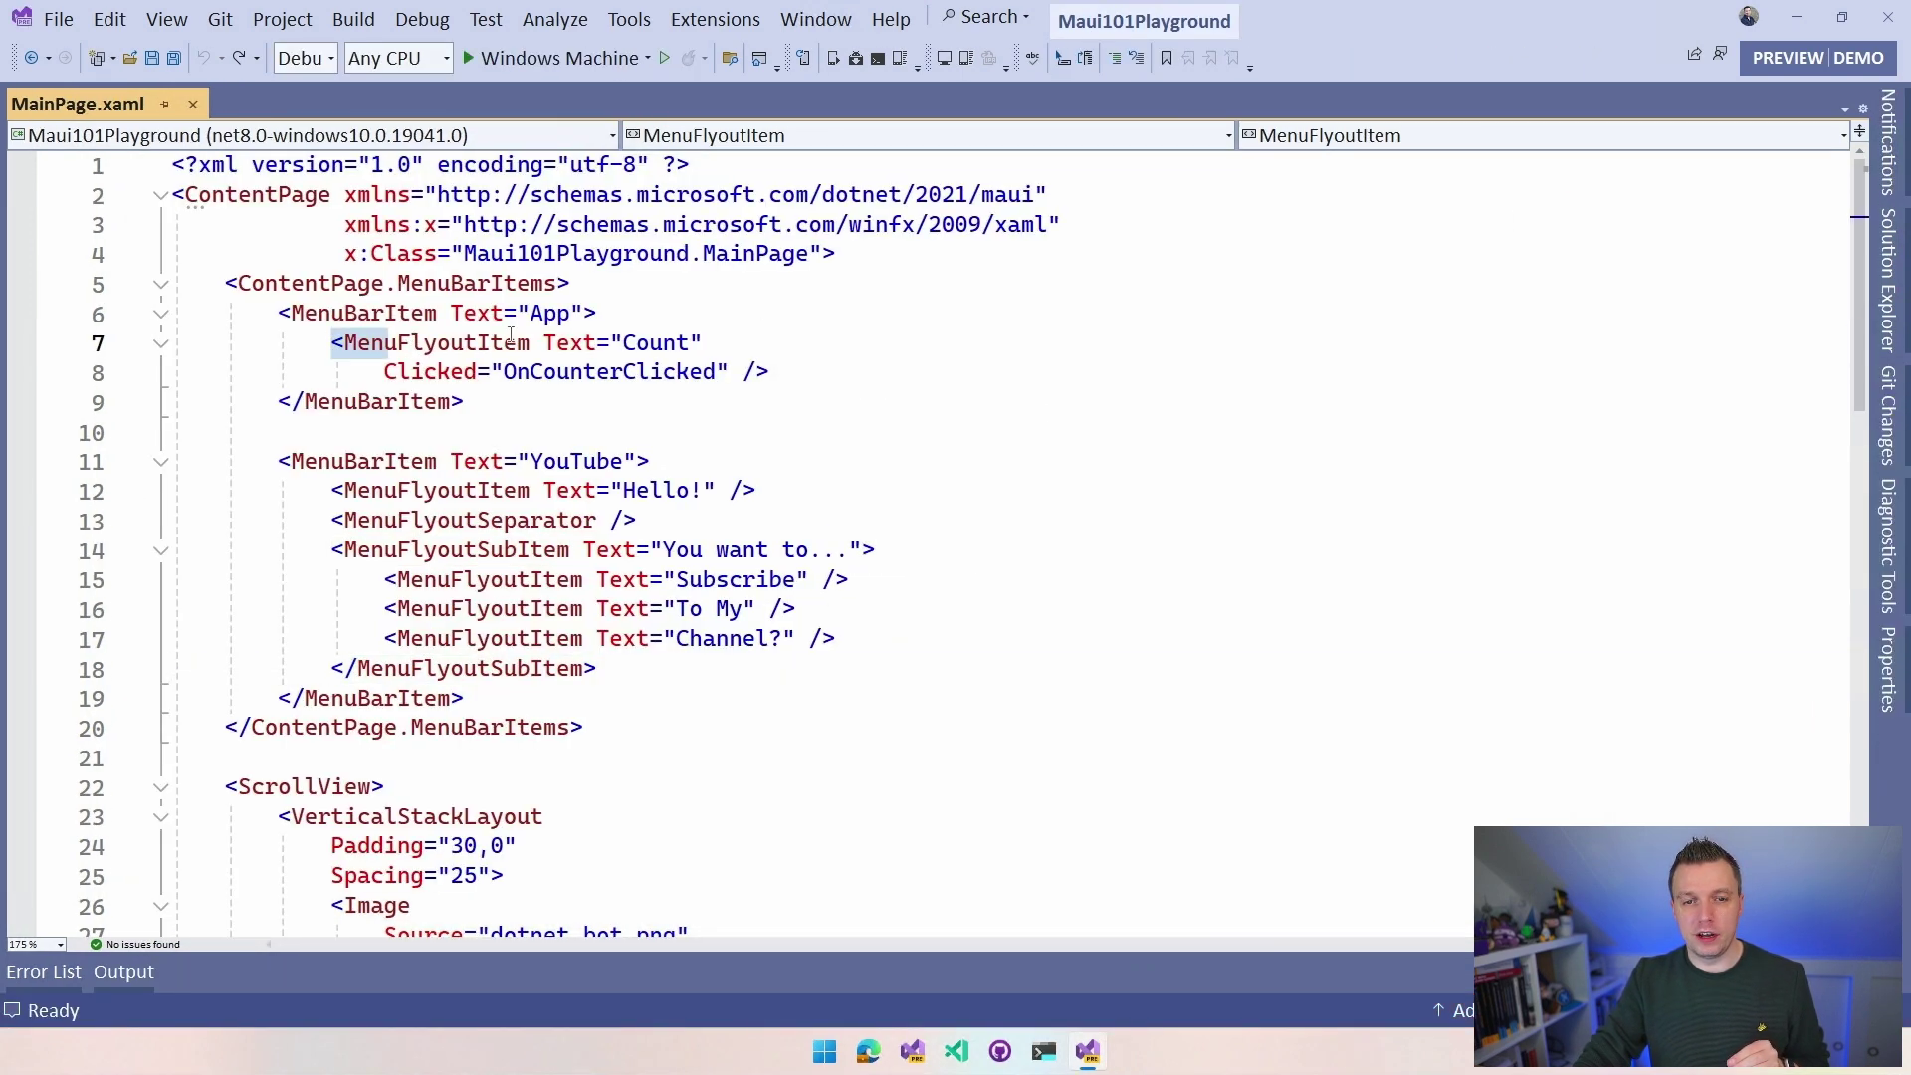
- Inspect the Count menu item and its OnCounterClicked handler
{"action": "left_click_drag", "start_coordinate": [332, 341], "coordinate": [799, 371]}
{"action": "left_click", "coordinate": [624, 344]}
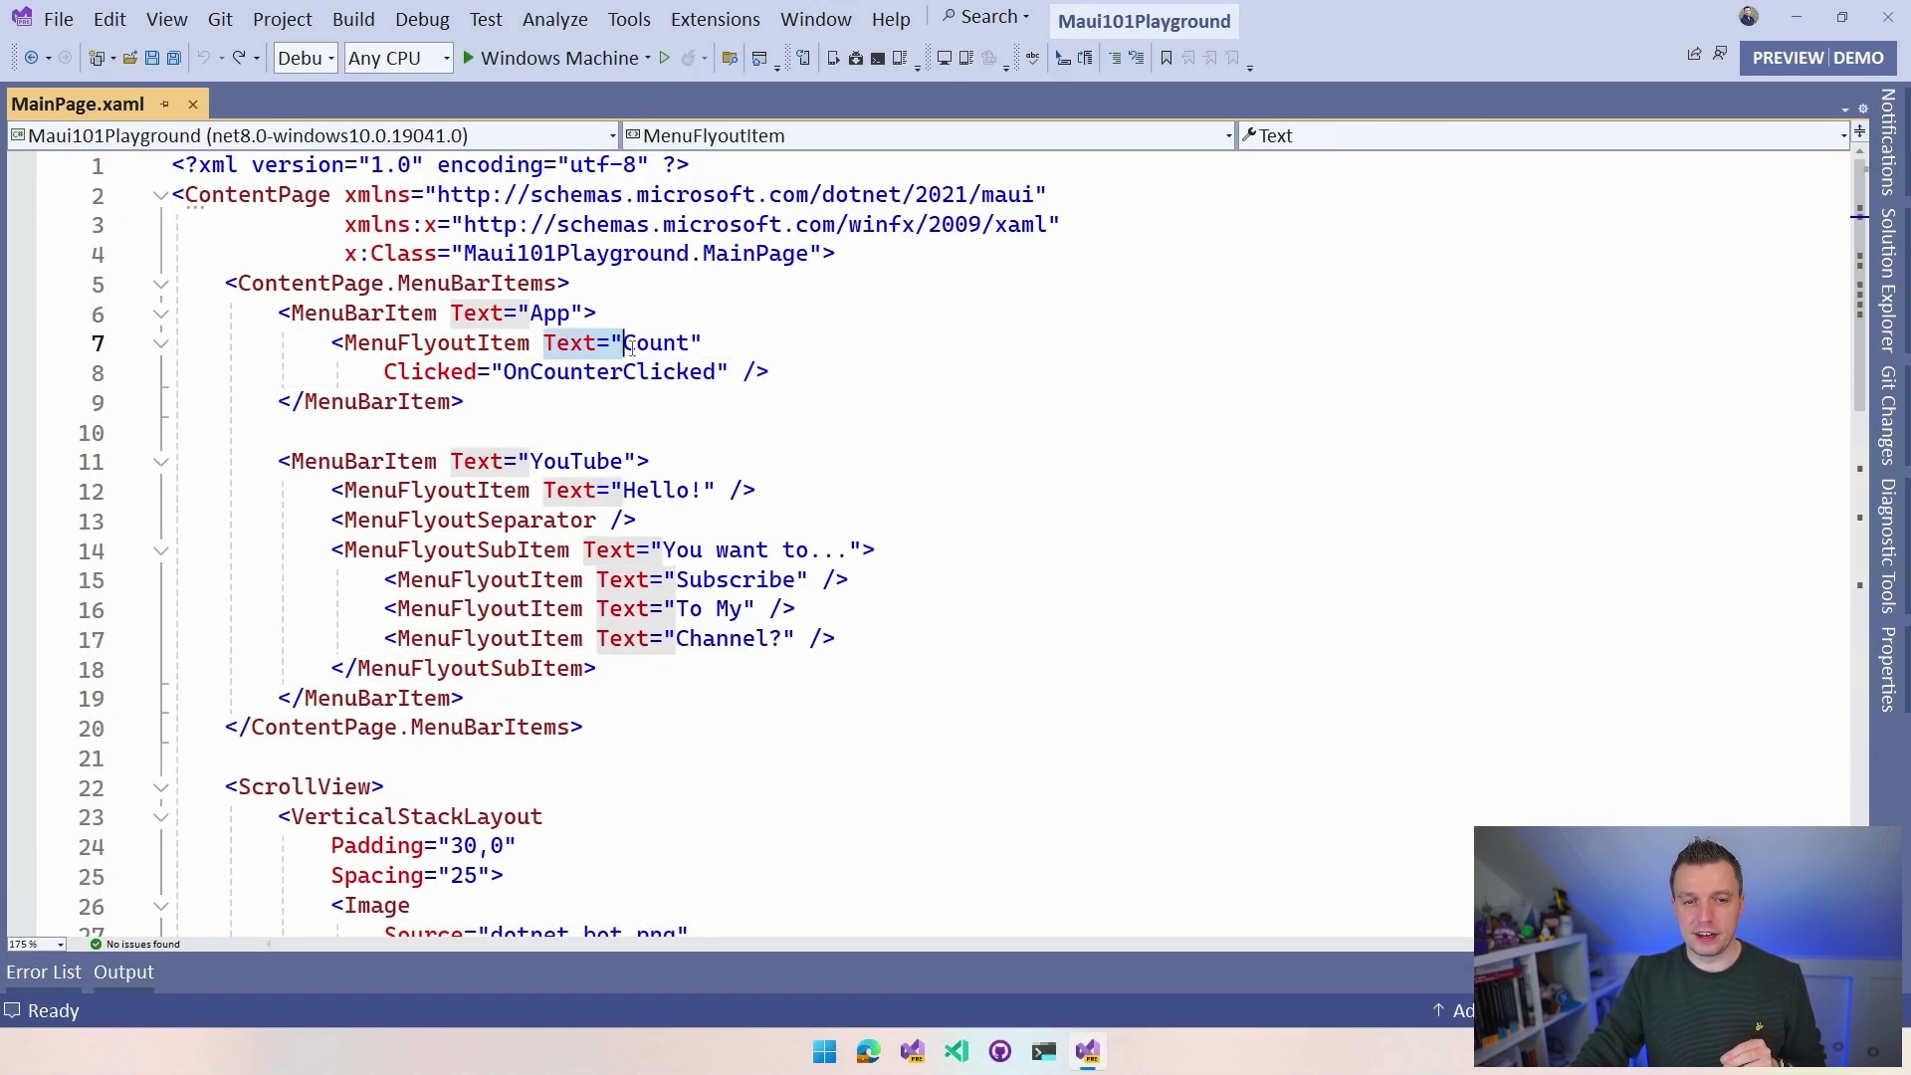
{"action": "left_click_drag", "start_coordinate": [407, 370], "coordinate": [627, 371]}
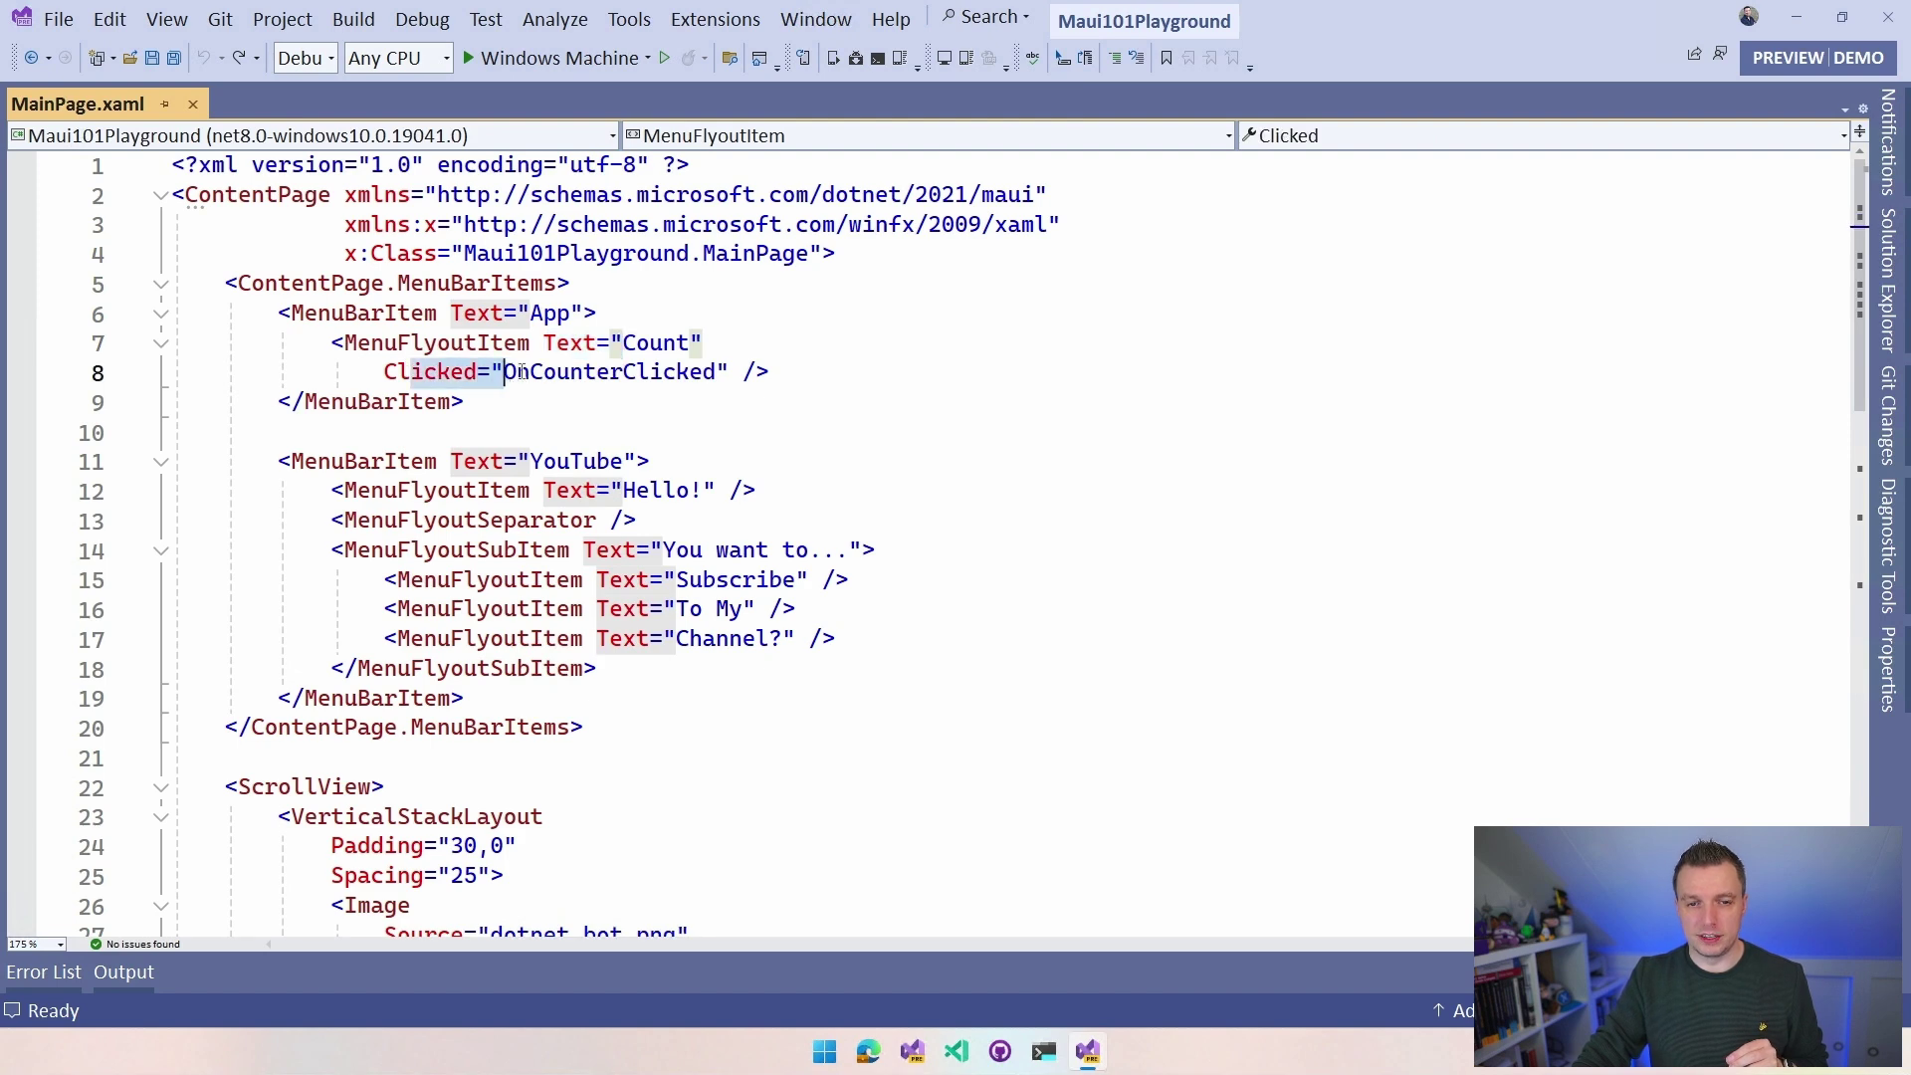
{"action": "double_click", "coordinate": [679, 370]}
{"action": "scroll", "coordinate": [923, 455], "scroll_direction": "down", "scroll_amount": 4}
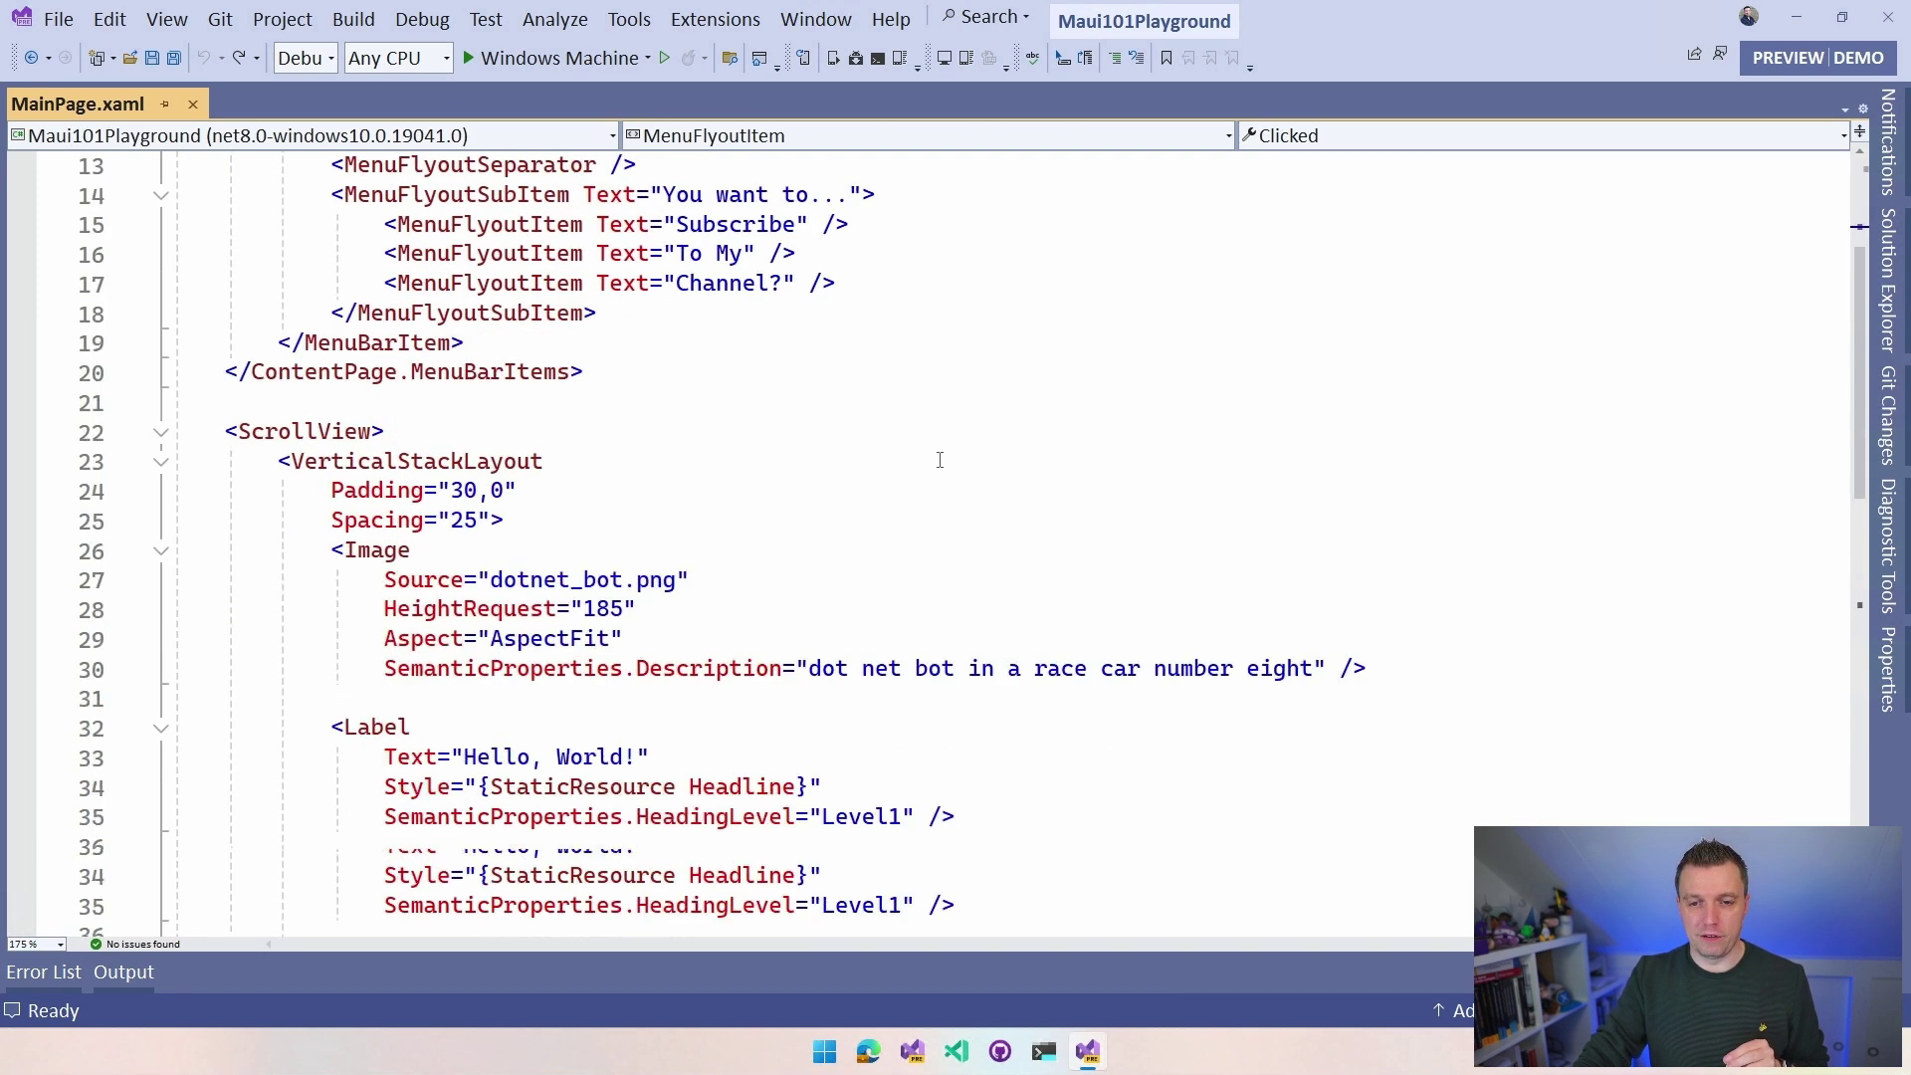
{"action": "scroll", "coordinate": [923, 455], "scroll_direction": "down", "scroll_amount": 2}
{"action": "scroll", "coordinate": [922, 456], "scroll_direction": "down", "scroll_amount": 2}
{"action": "scroll", "coordinate": [923, 455], "scroll_direction": "down", "scroll_amount": 2}
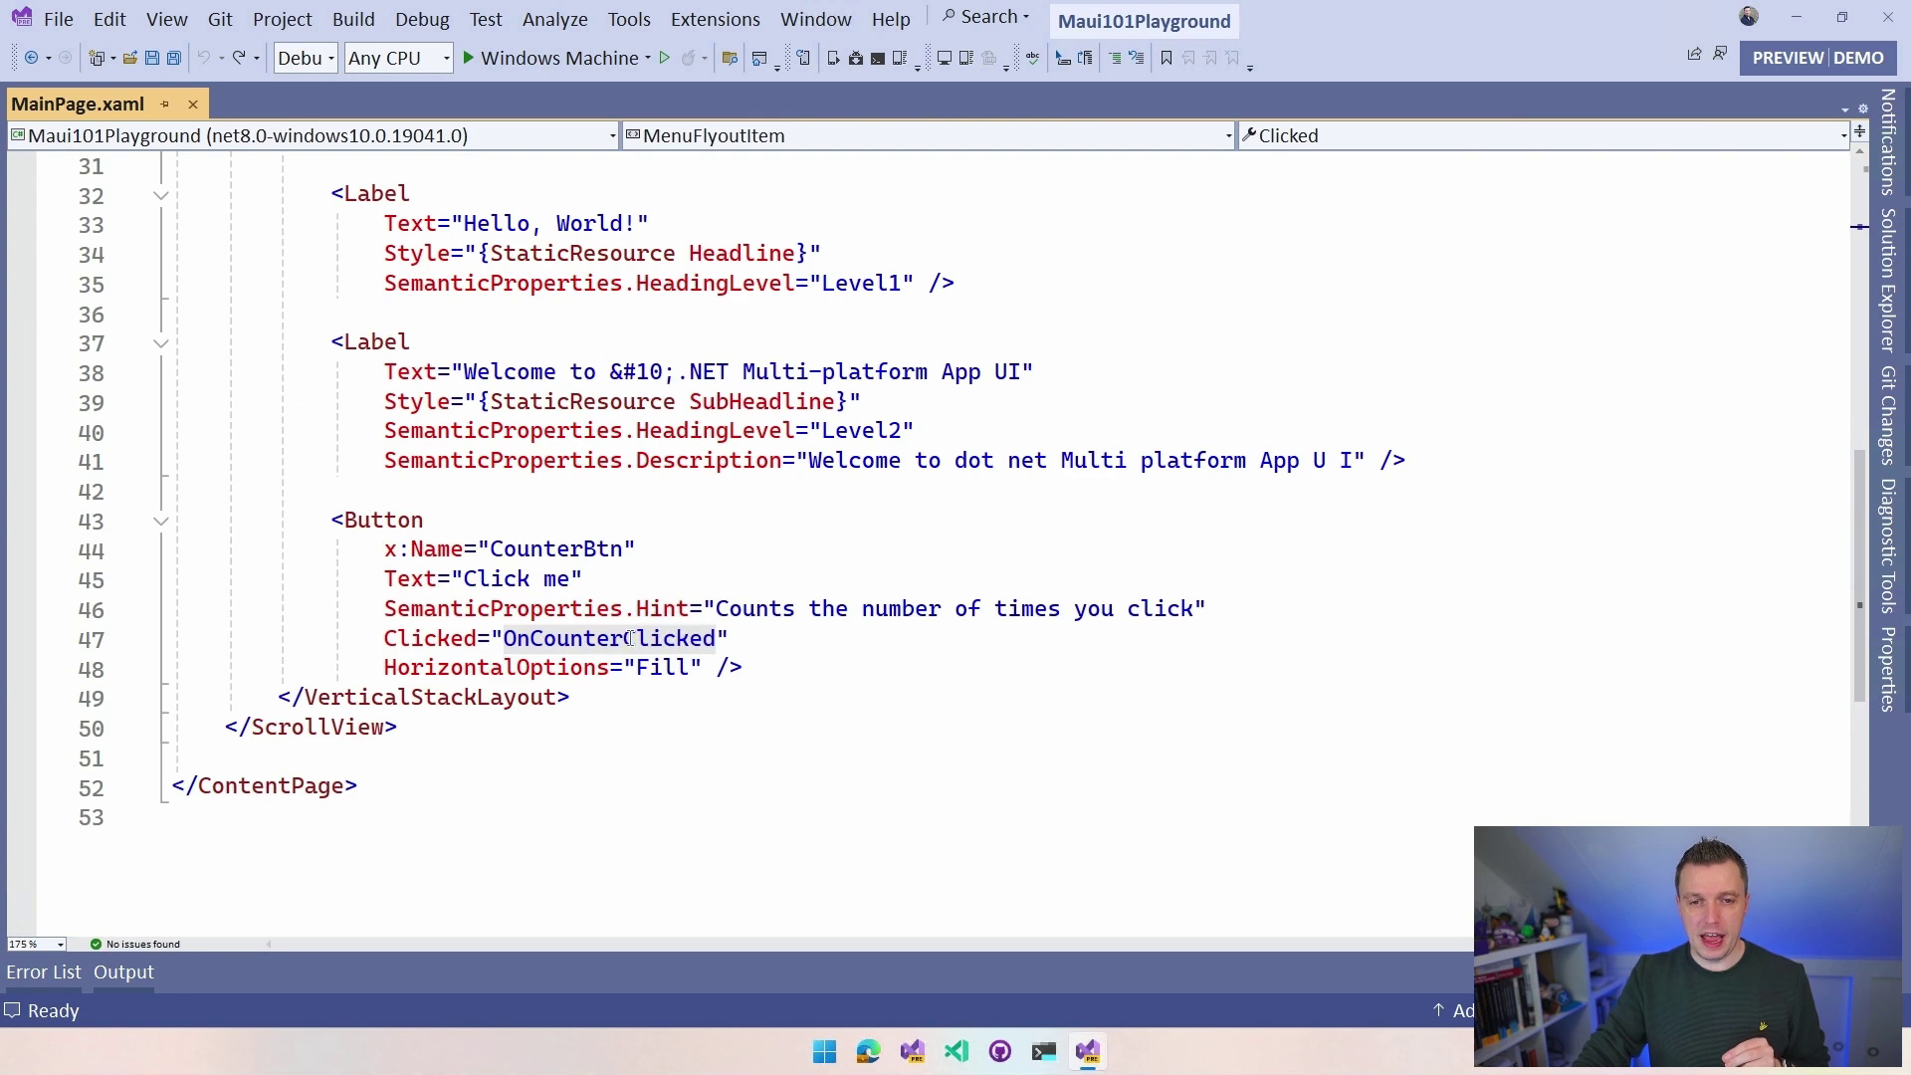
{"action": "scroll", "coordinate": [627, 637], "scroll_direction": "up", "scroll_amount": 10}
- Turn the Count item into an open tag with a closing </MenuFlyoutItem> and a blank line between
{"action": "left_click", "coordinate": [757, 370]}
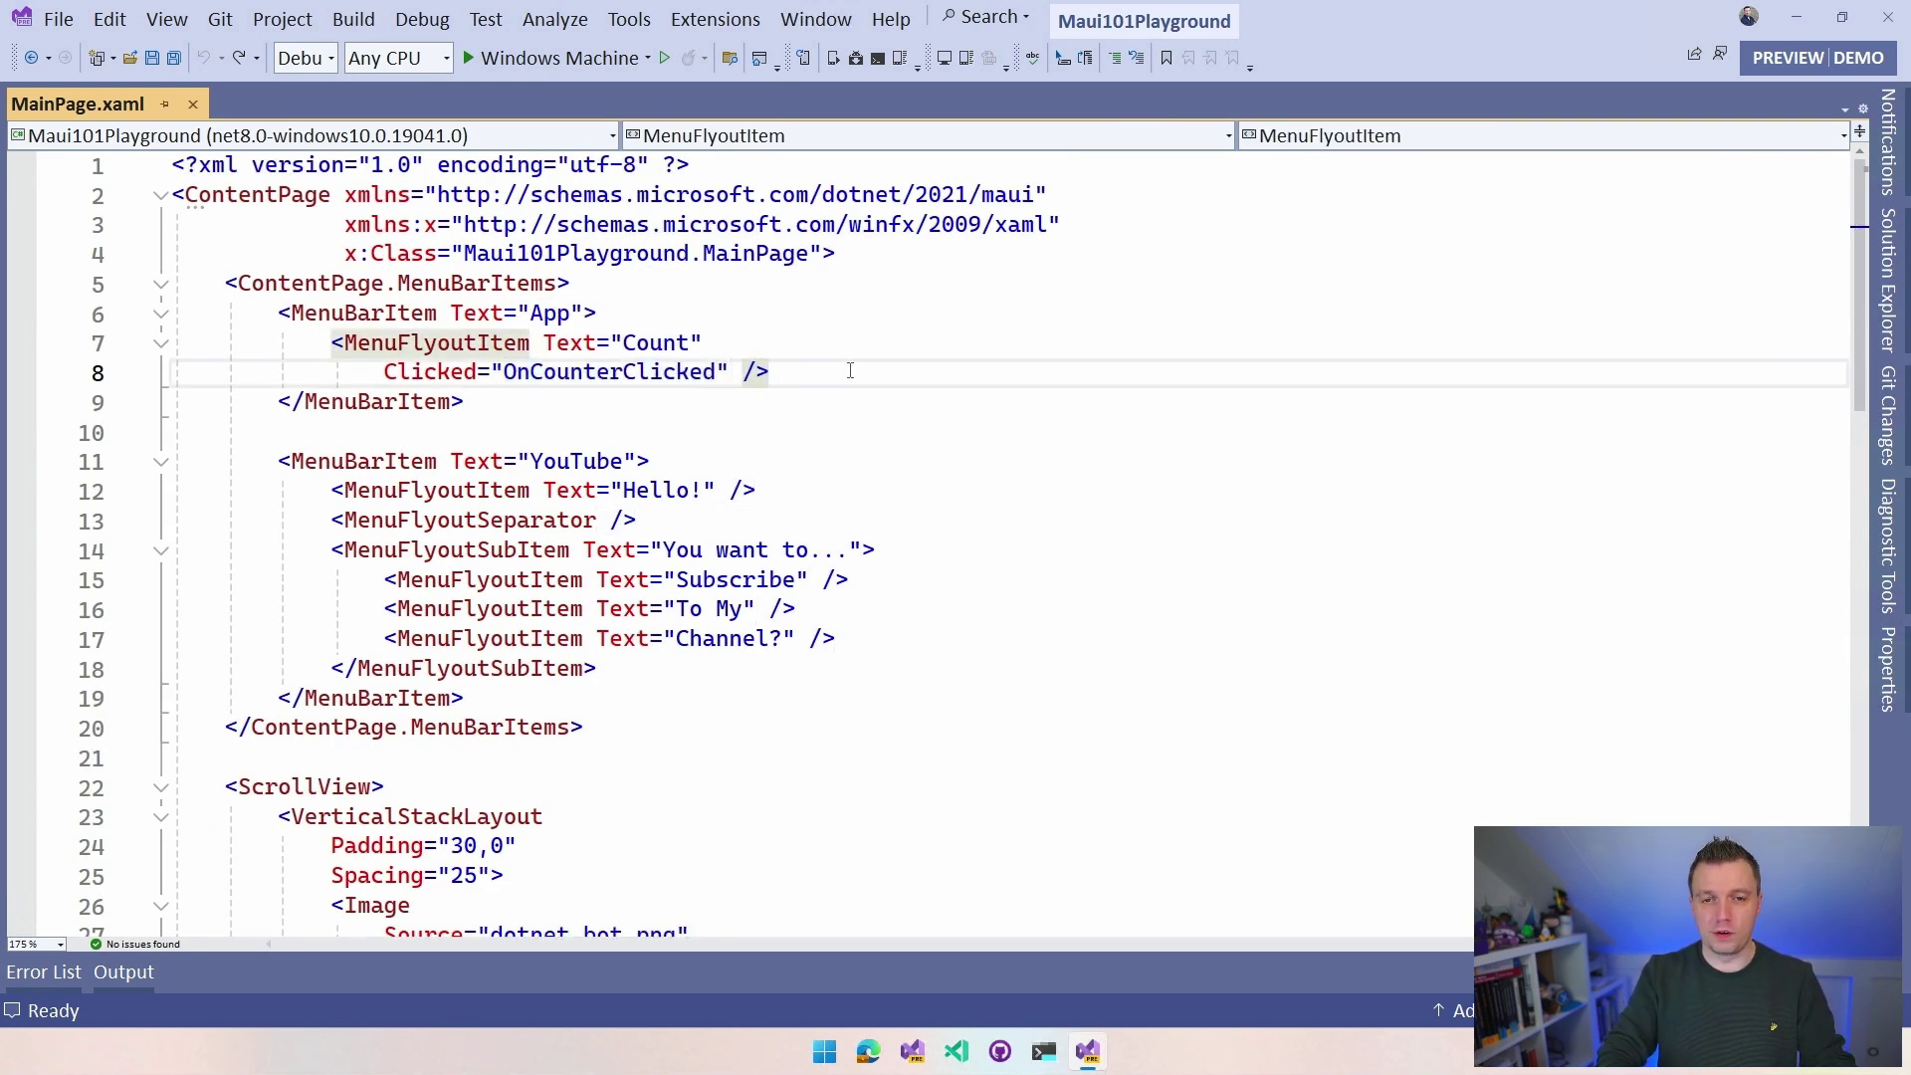
{"action": "key", "text": "BackSpace"}
{"action": "key", "text": "BackSpace"}
{"action": "key", "text": "End"}
{"action": "key", "text": "Return"}
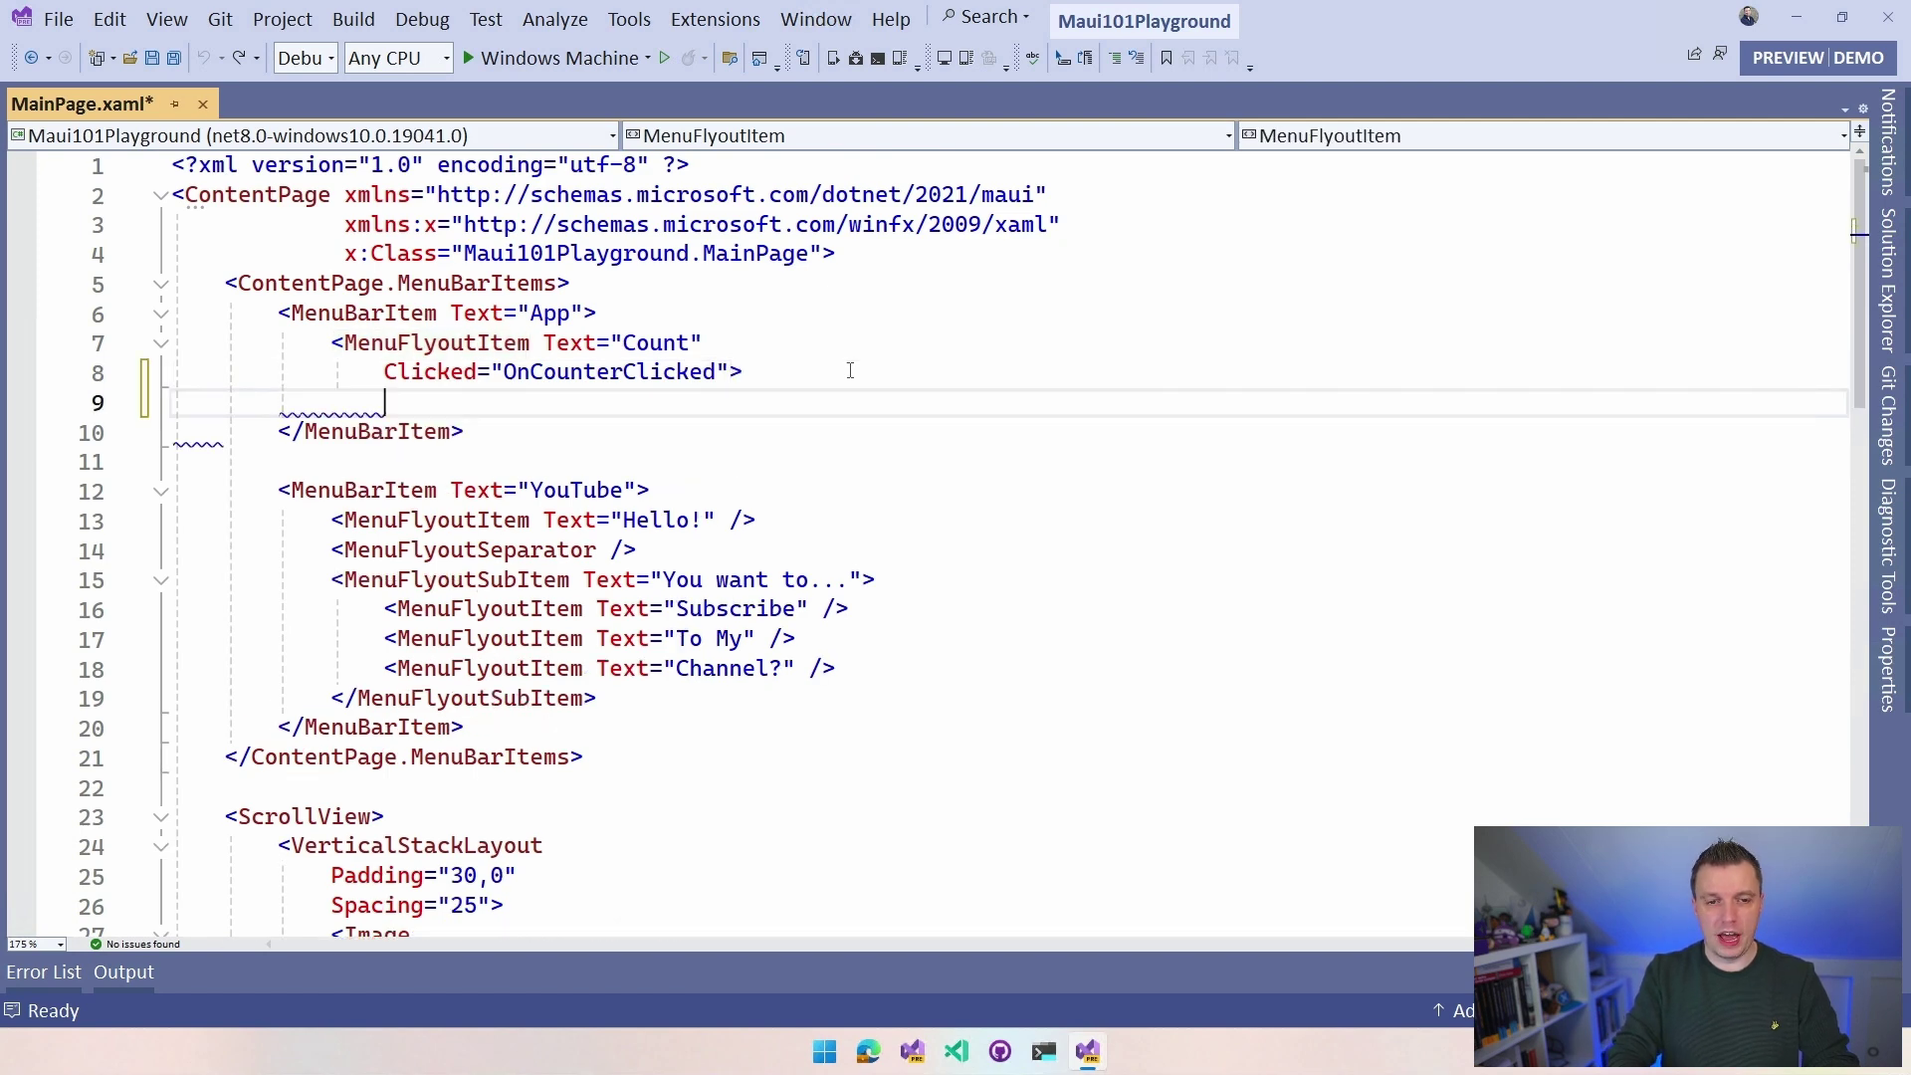
{"action": "type", "text": "</"}
{"action": "key", "text": "Tab"}
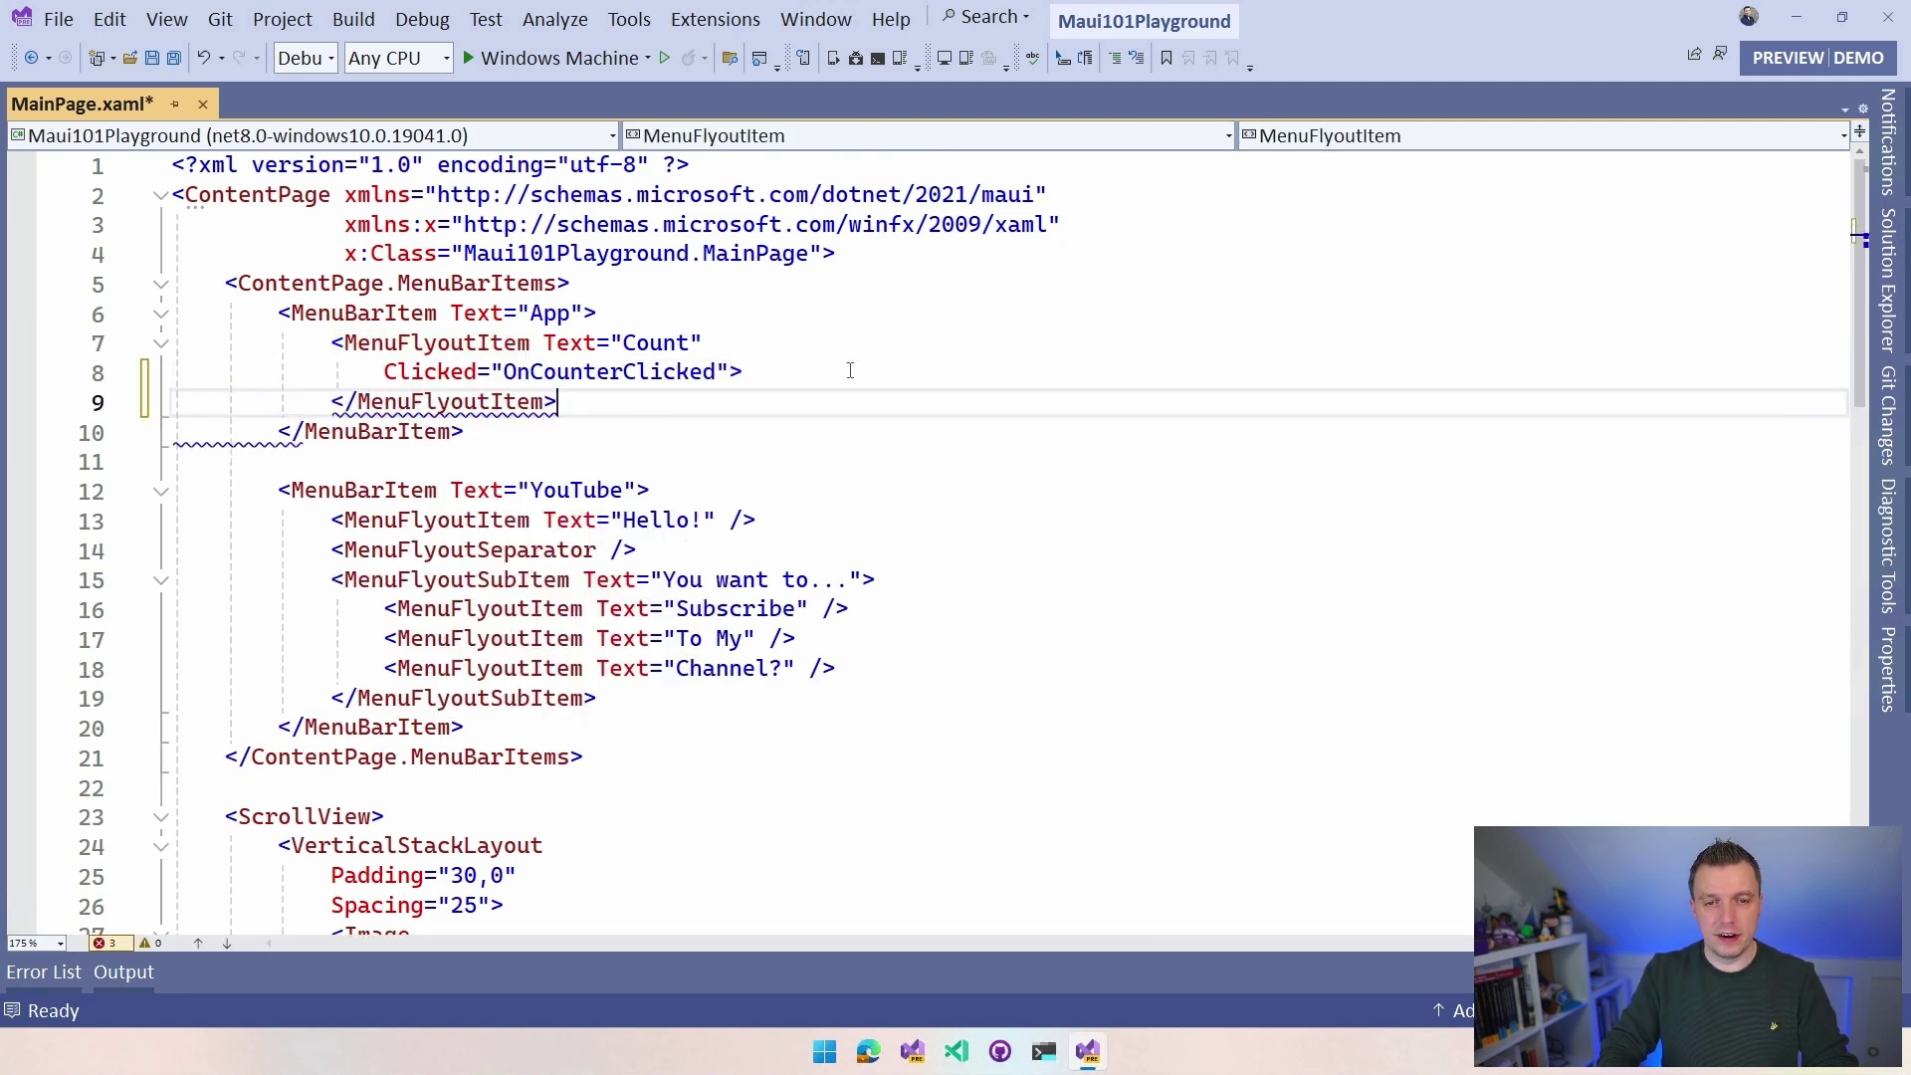
{"action": "key", "text": "Up"}
{"action": "key", "text": "End"}
{"action": "key", "text": "Return"}
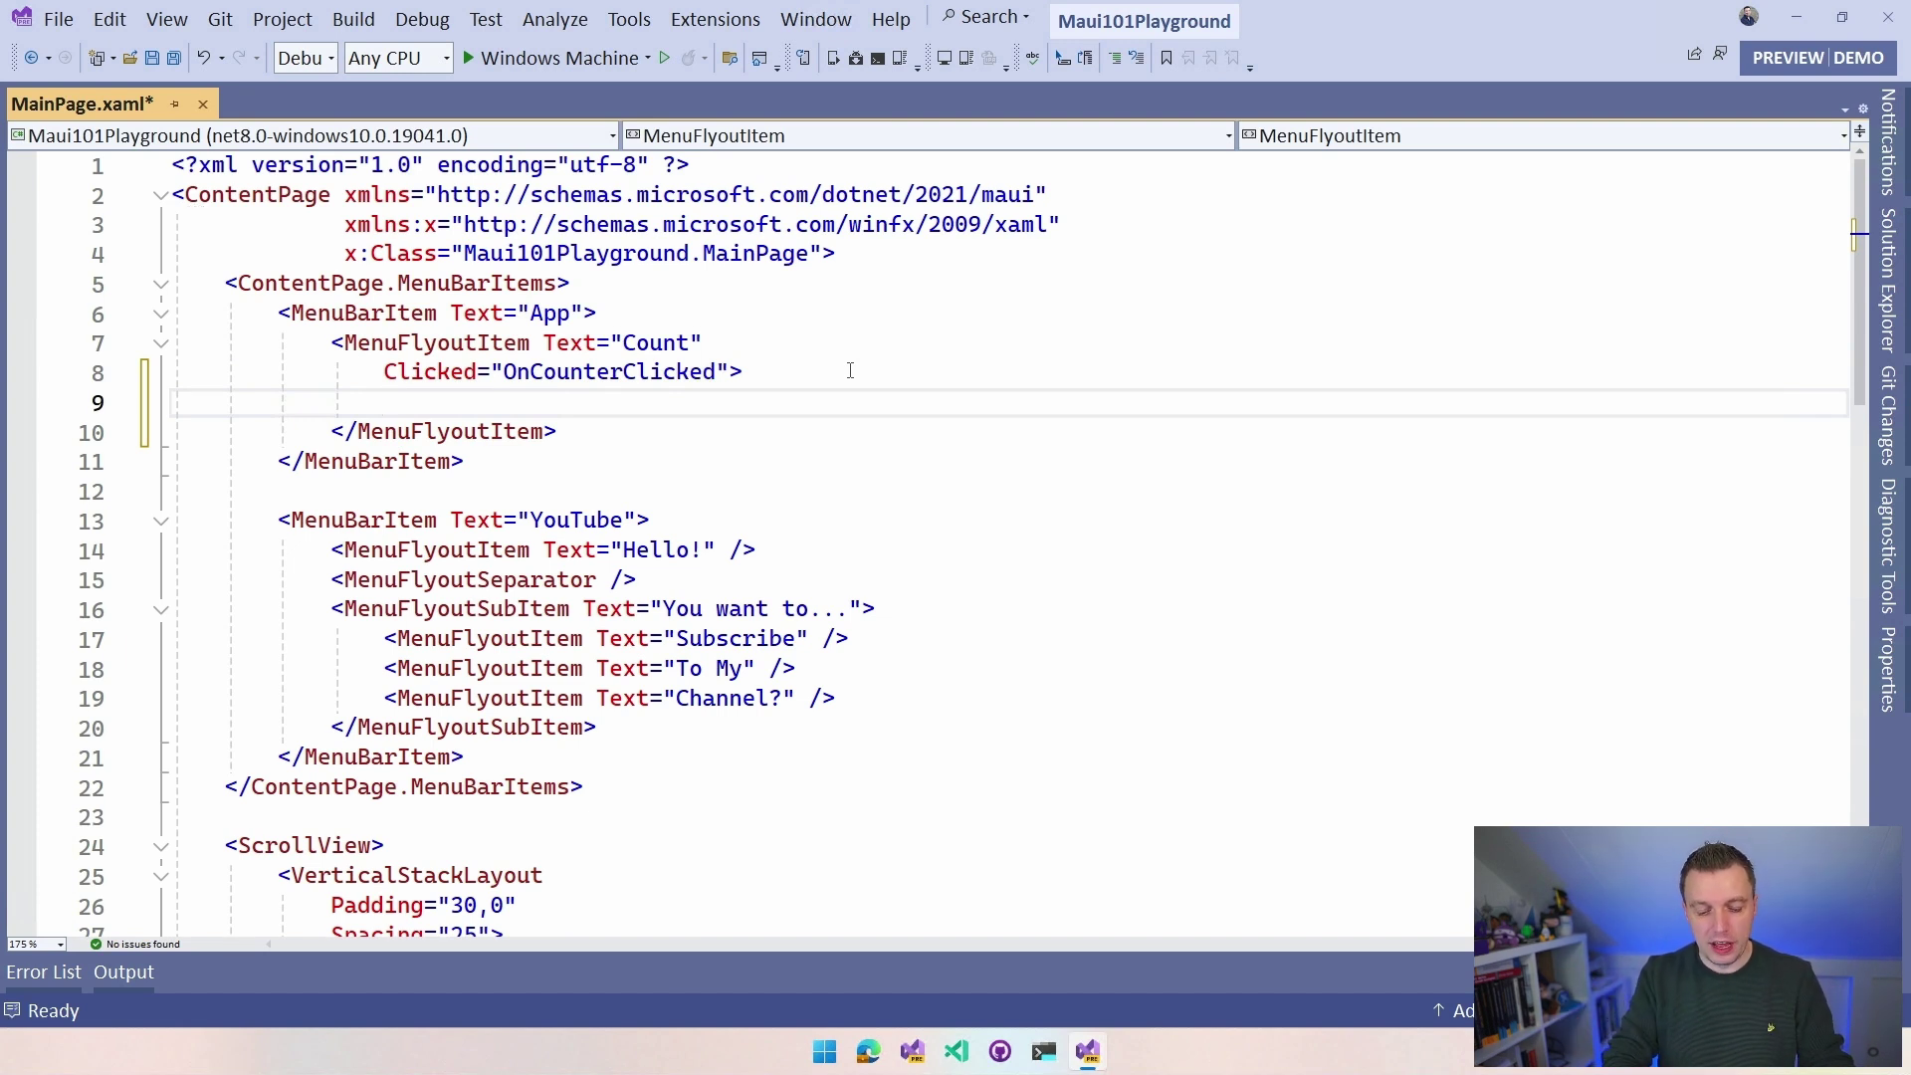
{"action": "type", "text": "<Menu"}
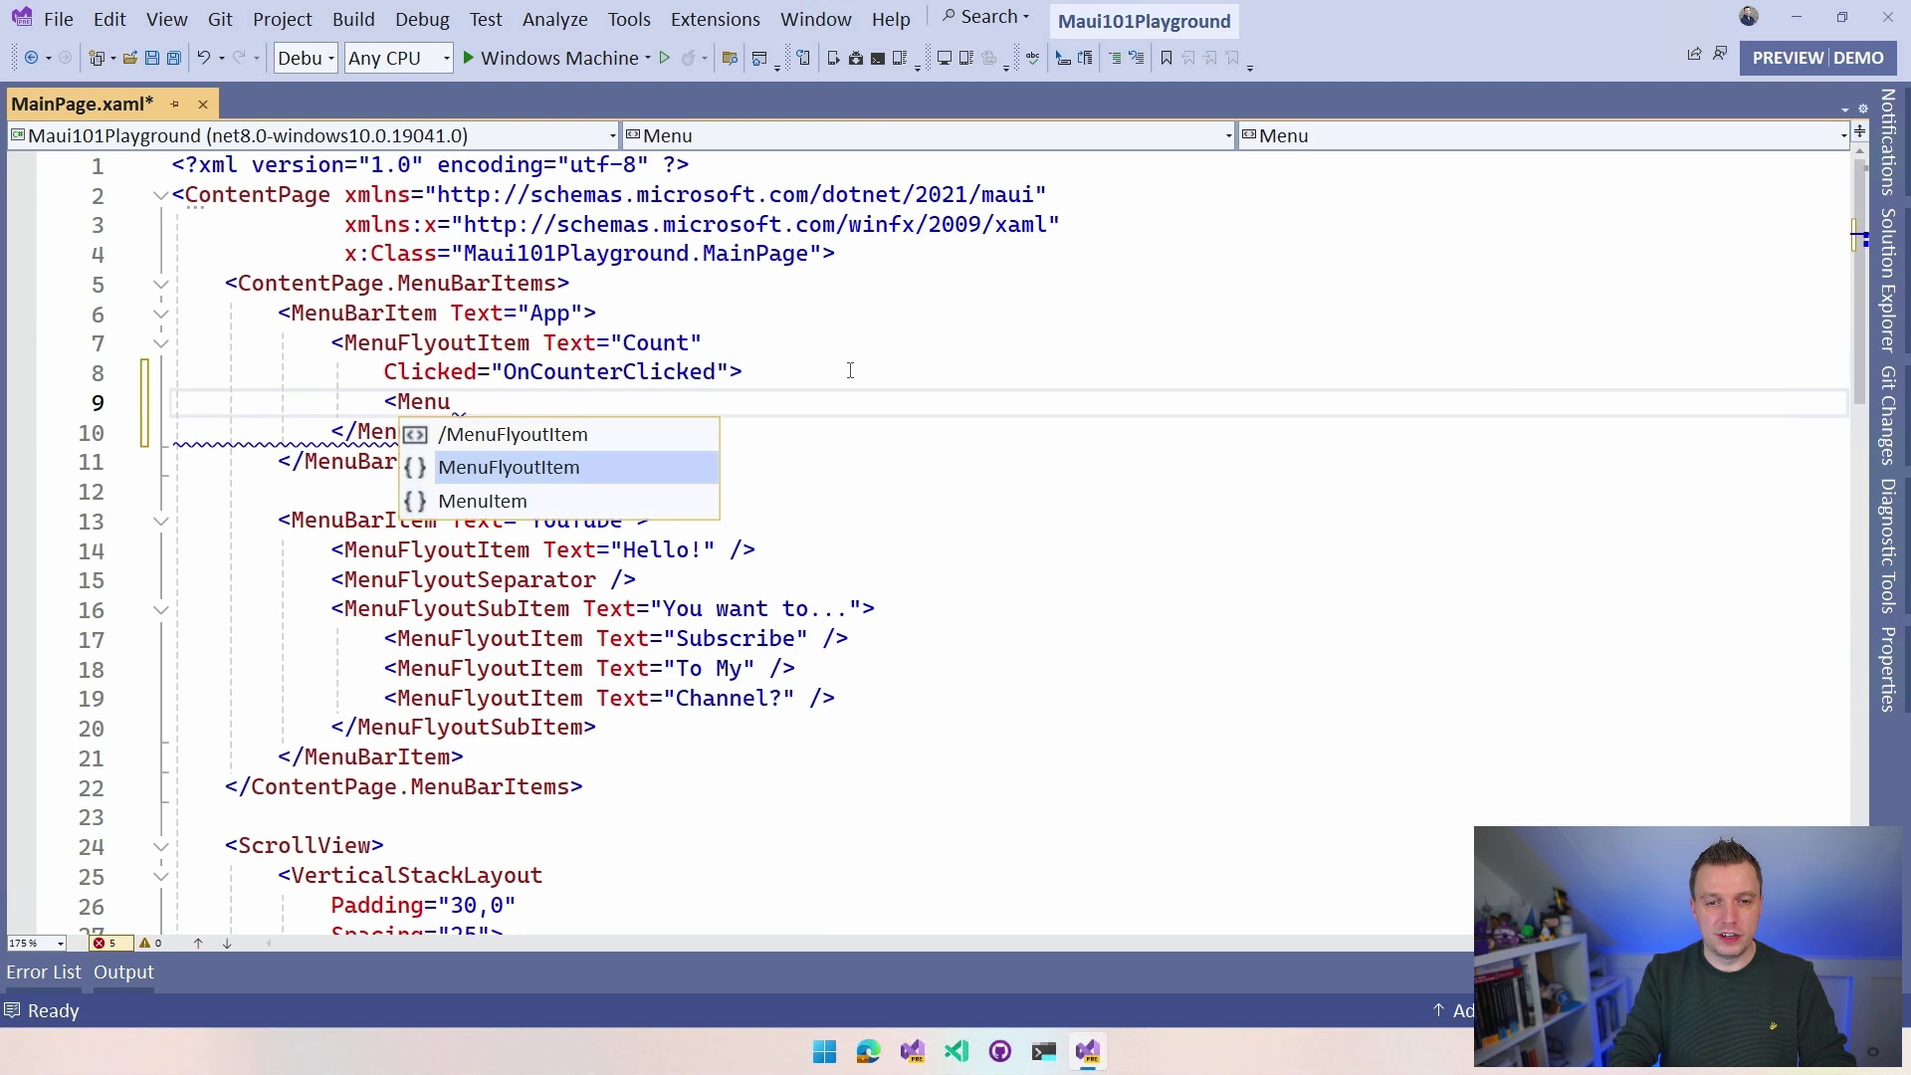
- Add an empty <MenuFlyoutItem.KeyboardAccelerators> block with a blank line 10 inside
{"action": "key", "text": "Tab"}
{"action": "type", "text": ".K"}
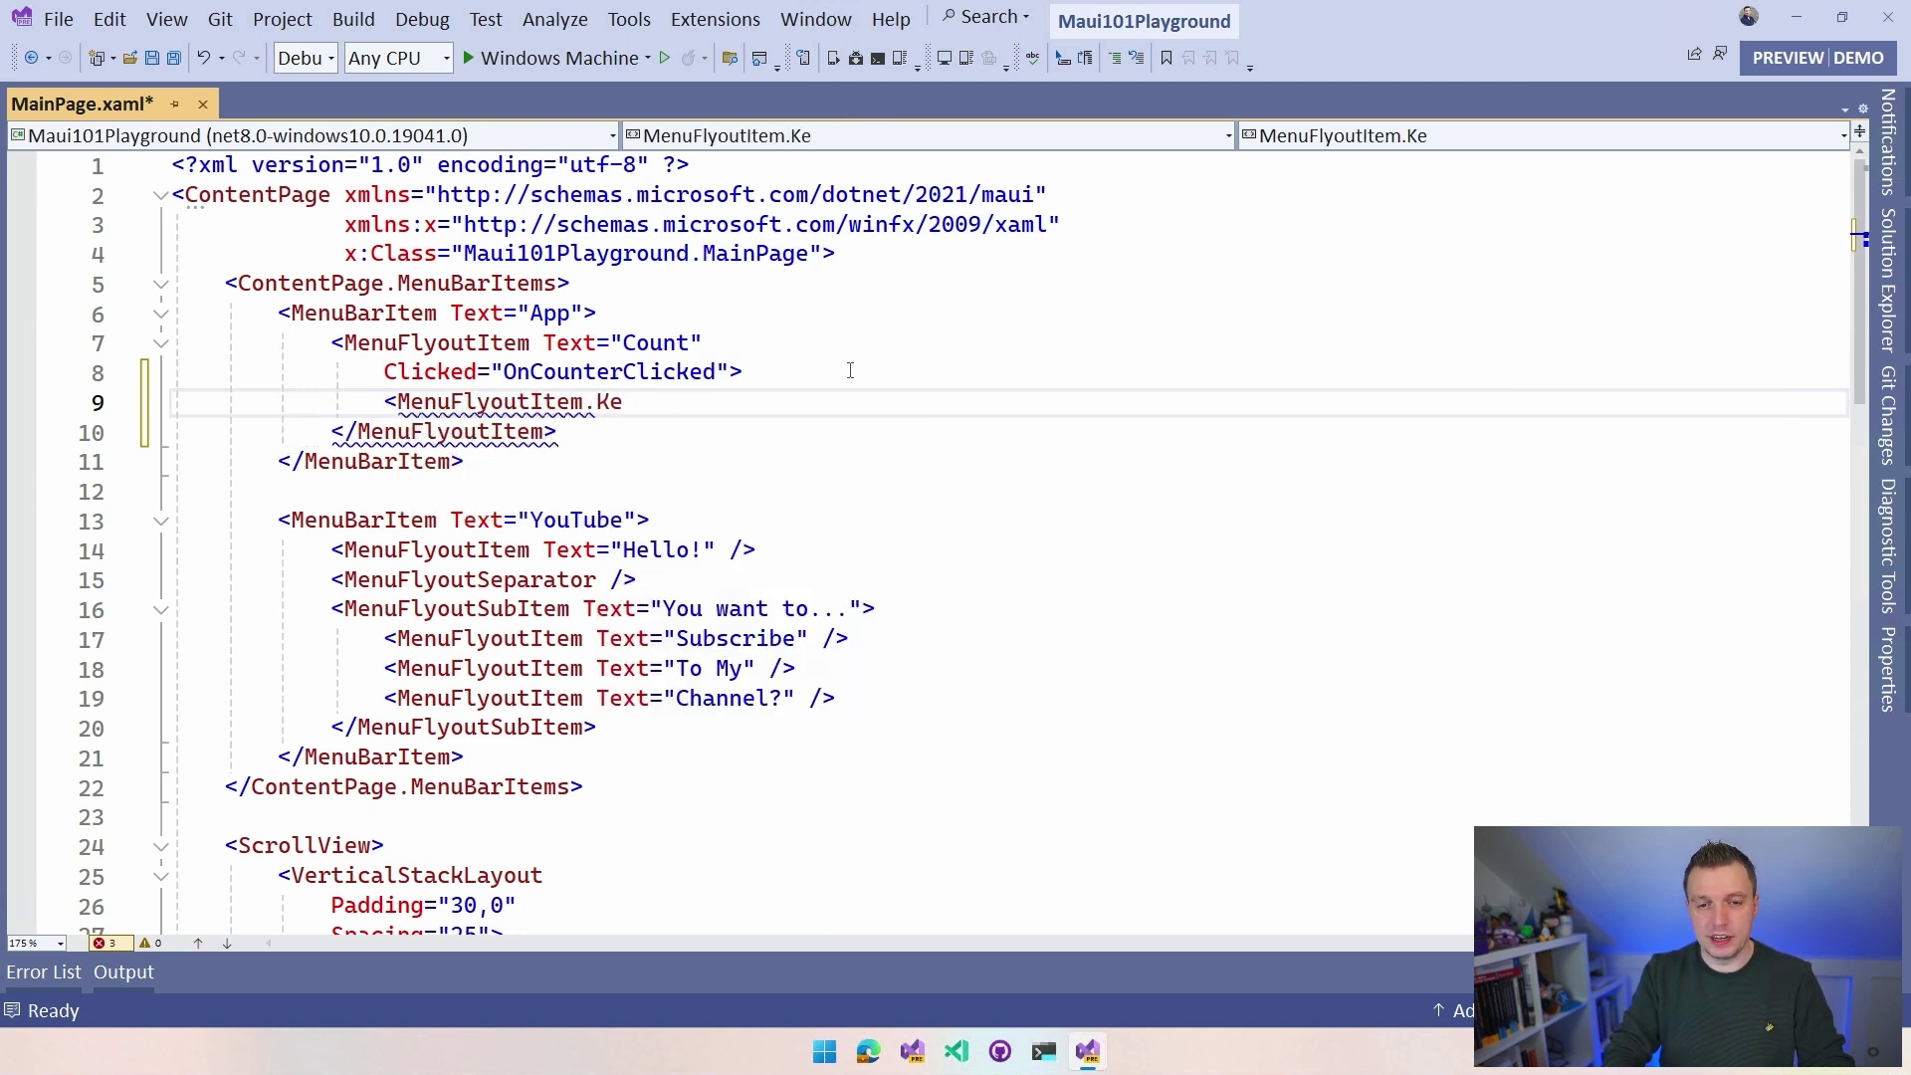
{"action": "key", "text": "Tab"}
{"action": "type", "text": ">"}
{"action": "key", "text": "Return"}
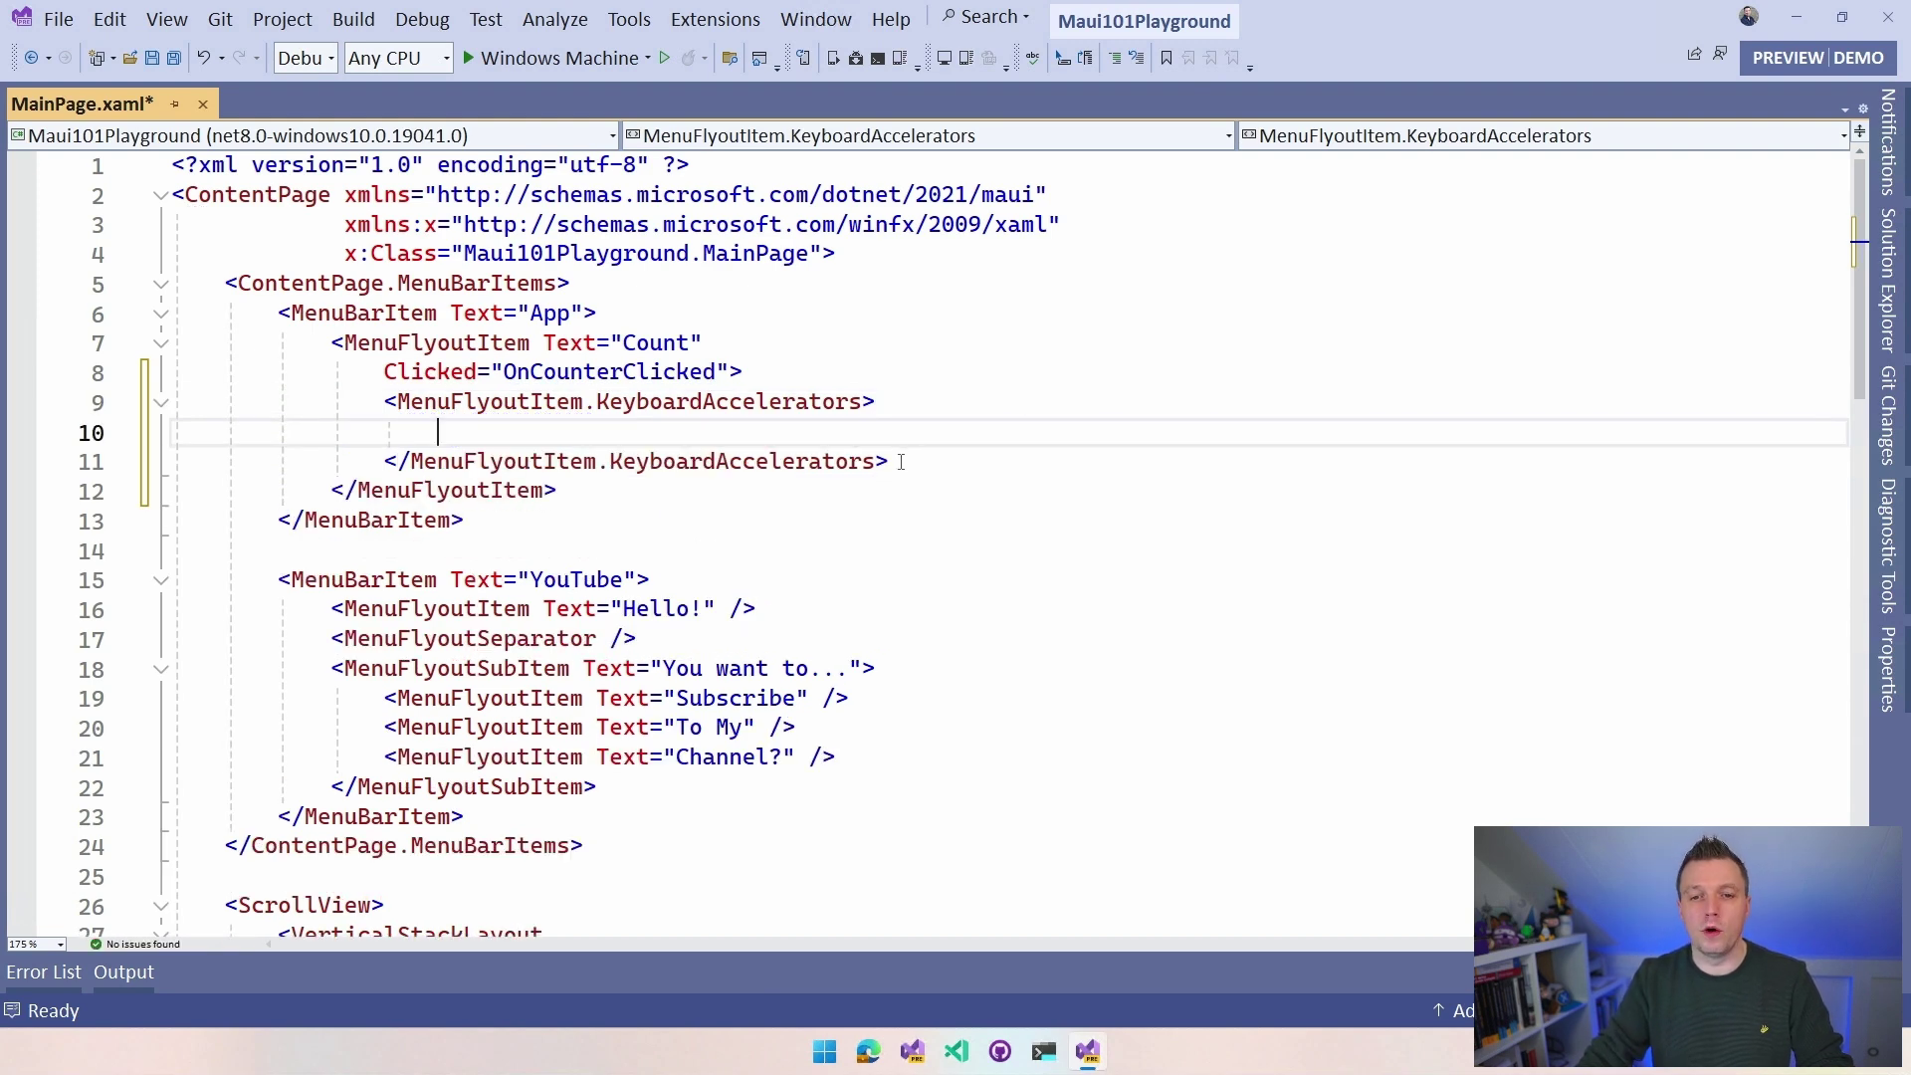
{"action": "left_click", "coordinate": [634, 400]}
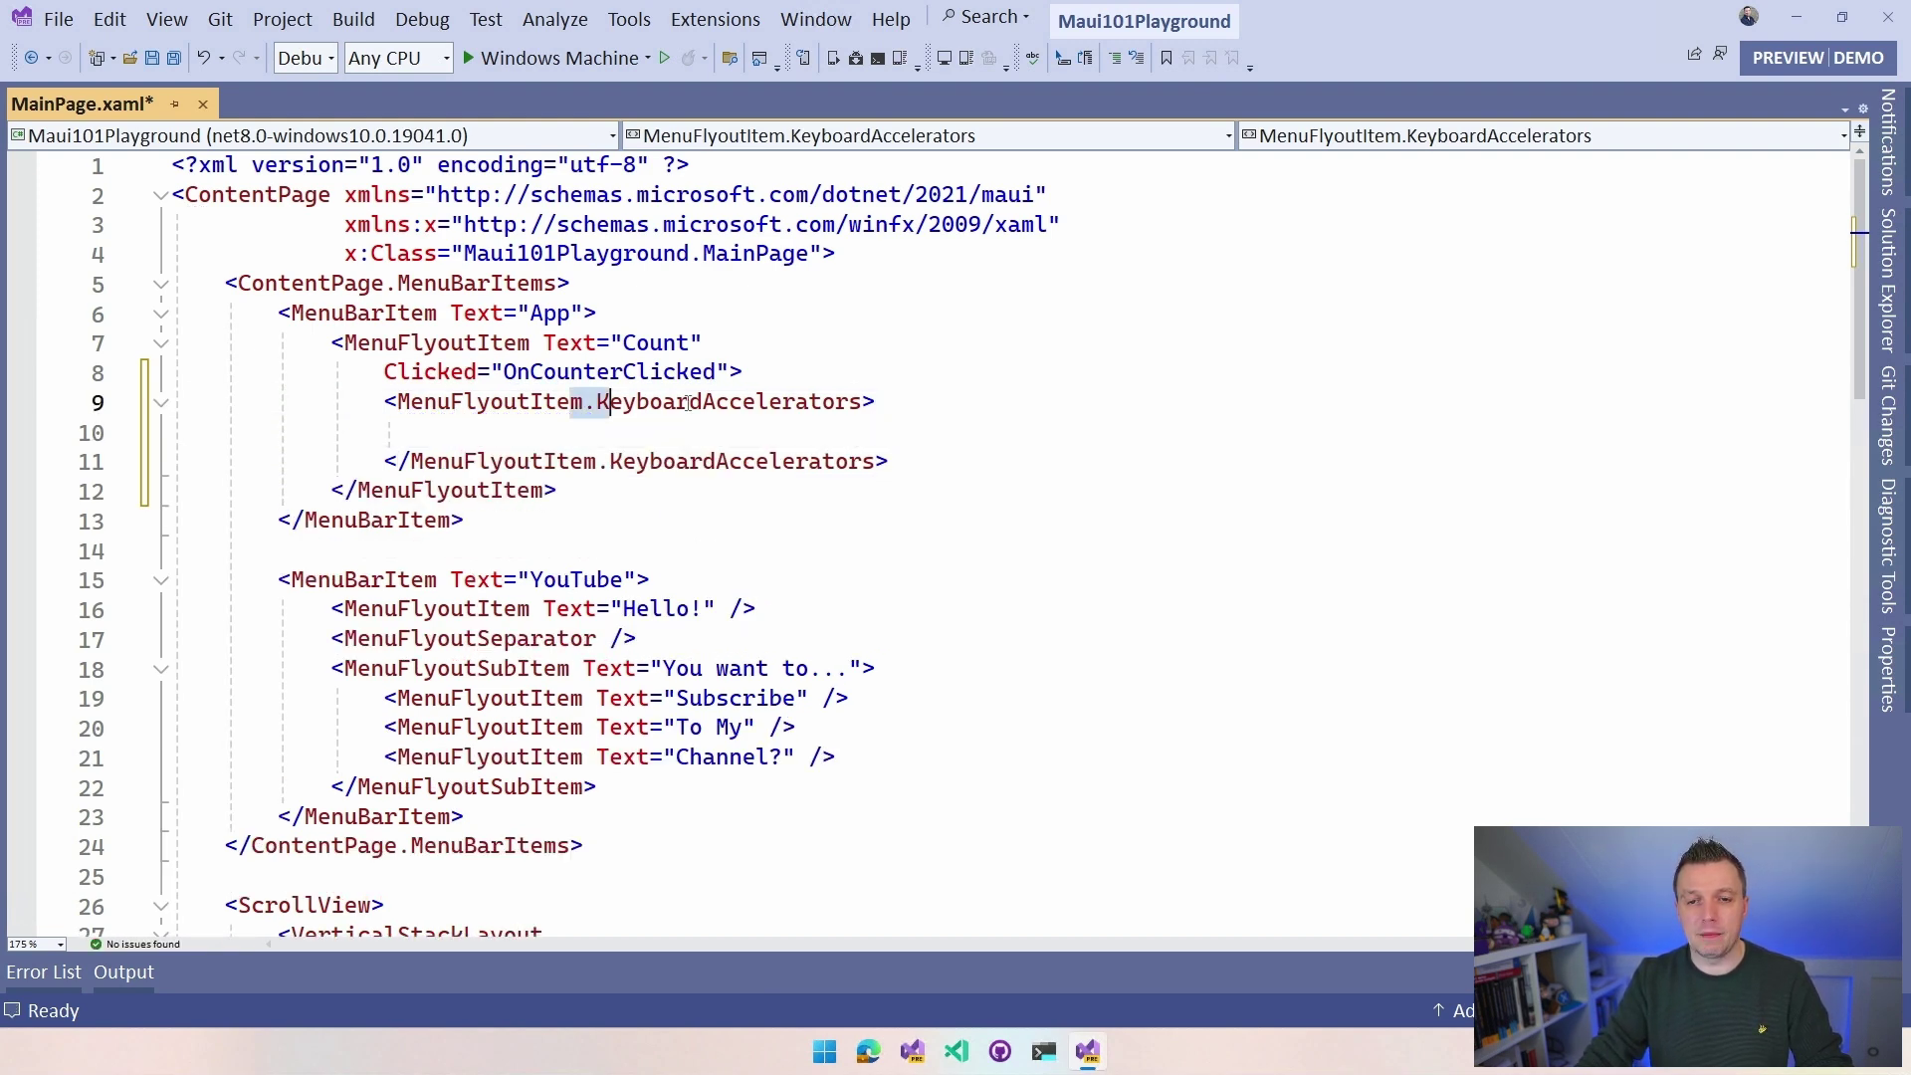
{"action": "left_click", "coordinate": [670, 437]}
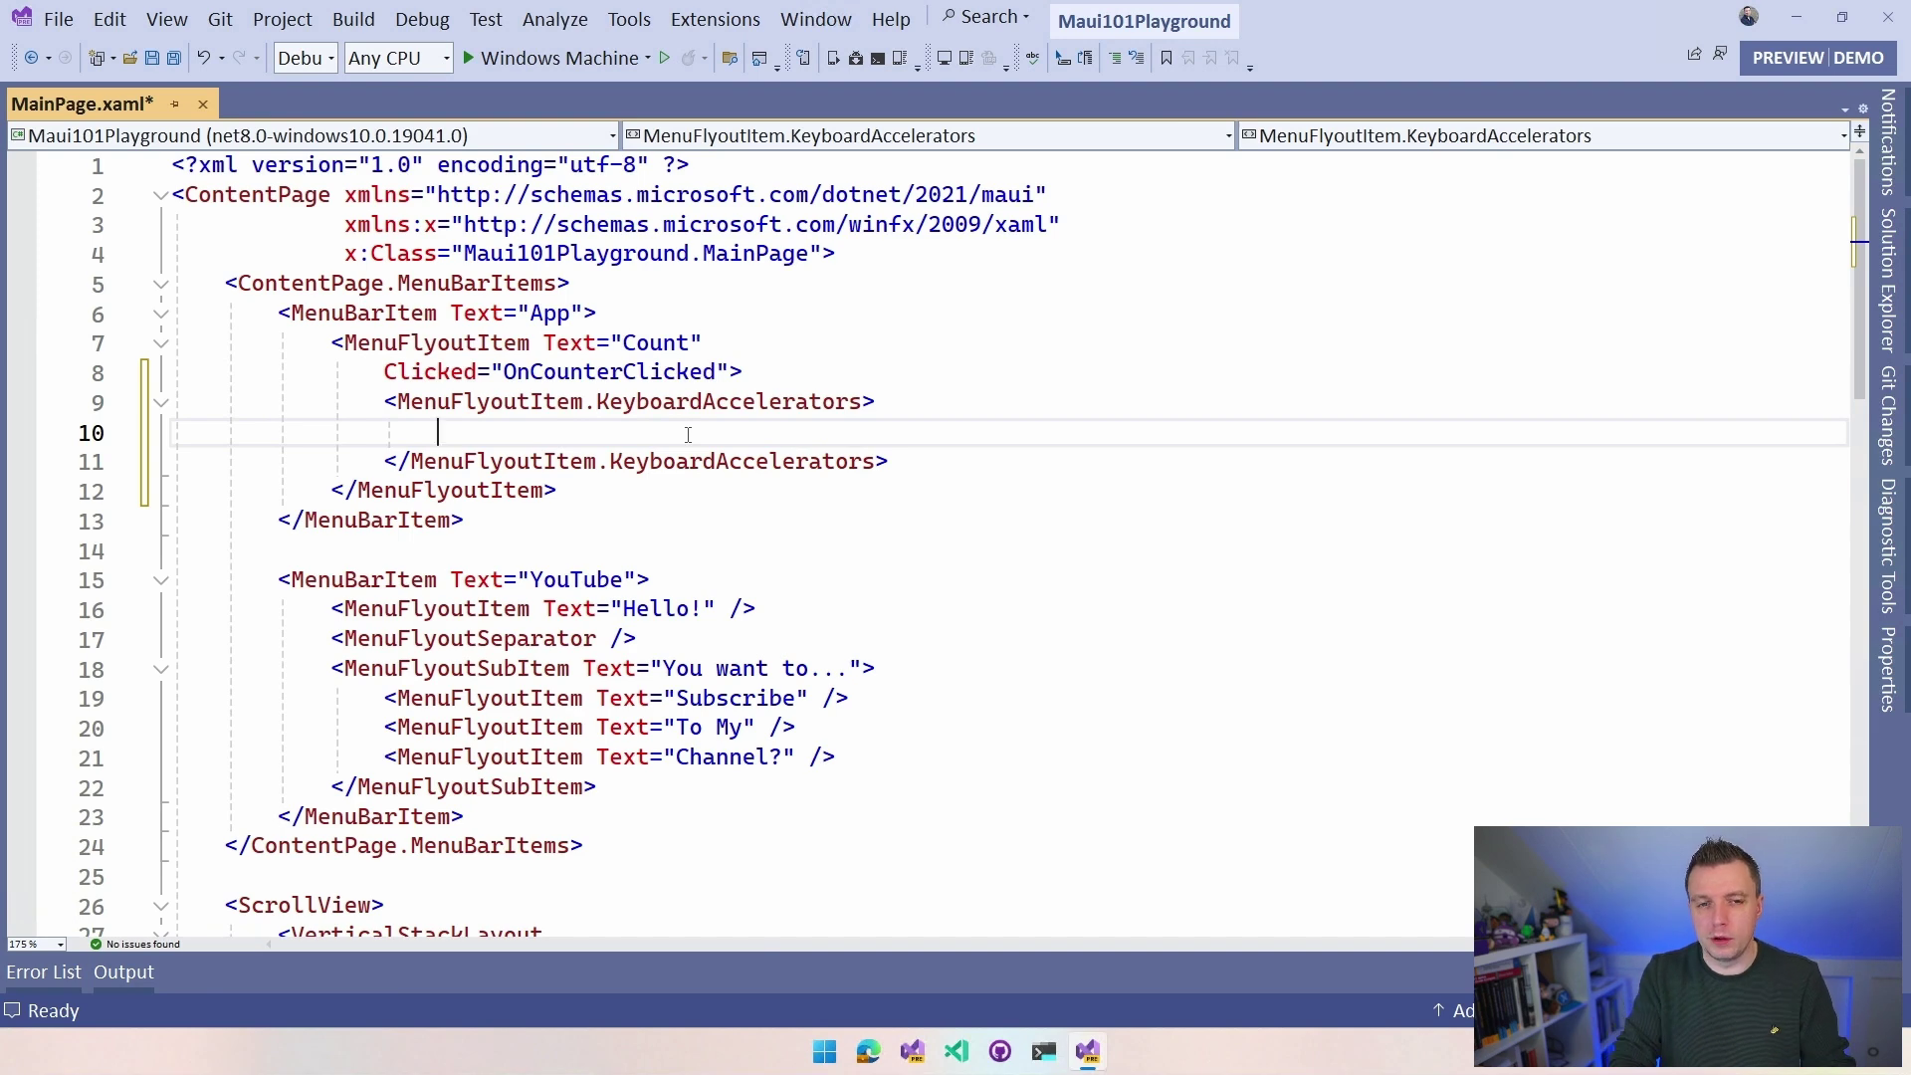
{"action": "type", "text": "<"}
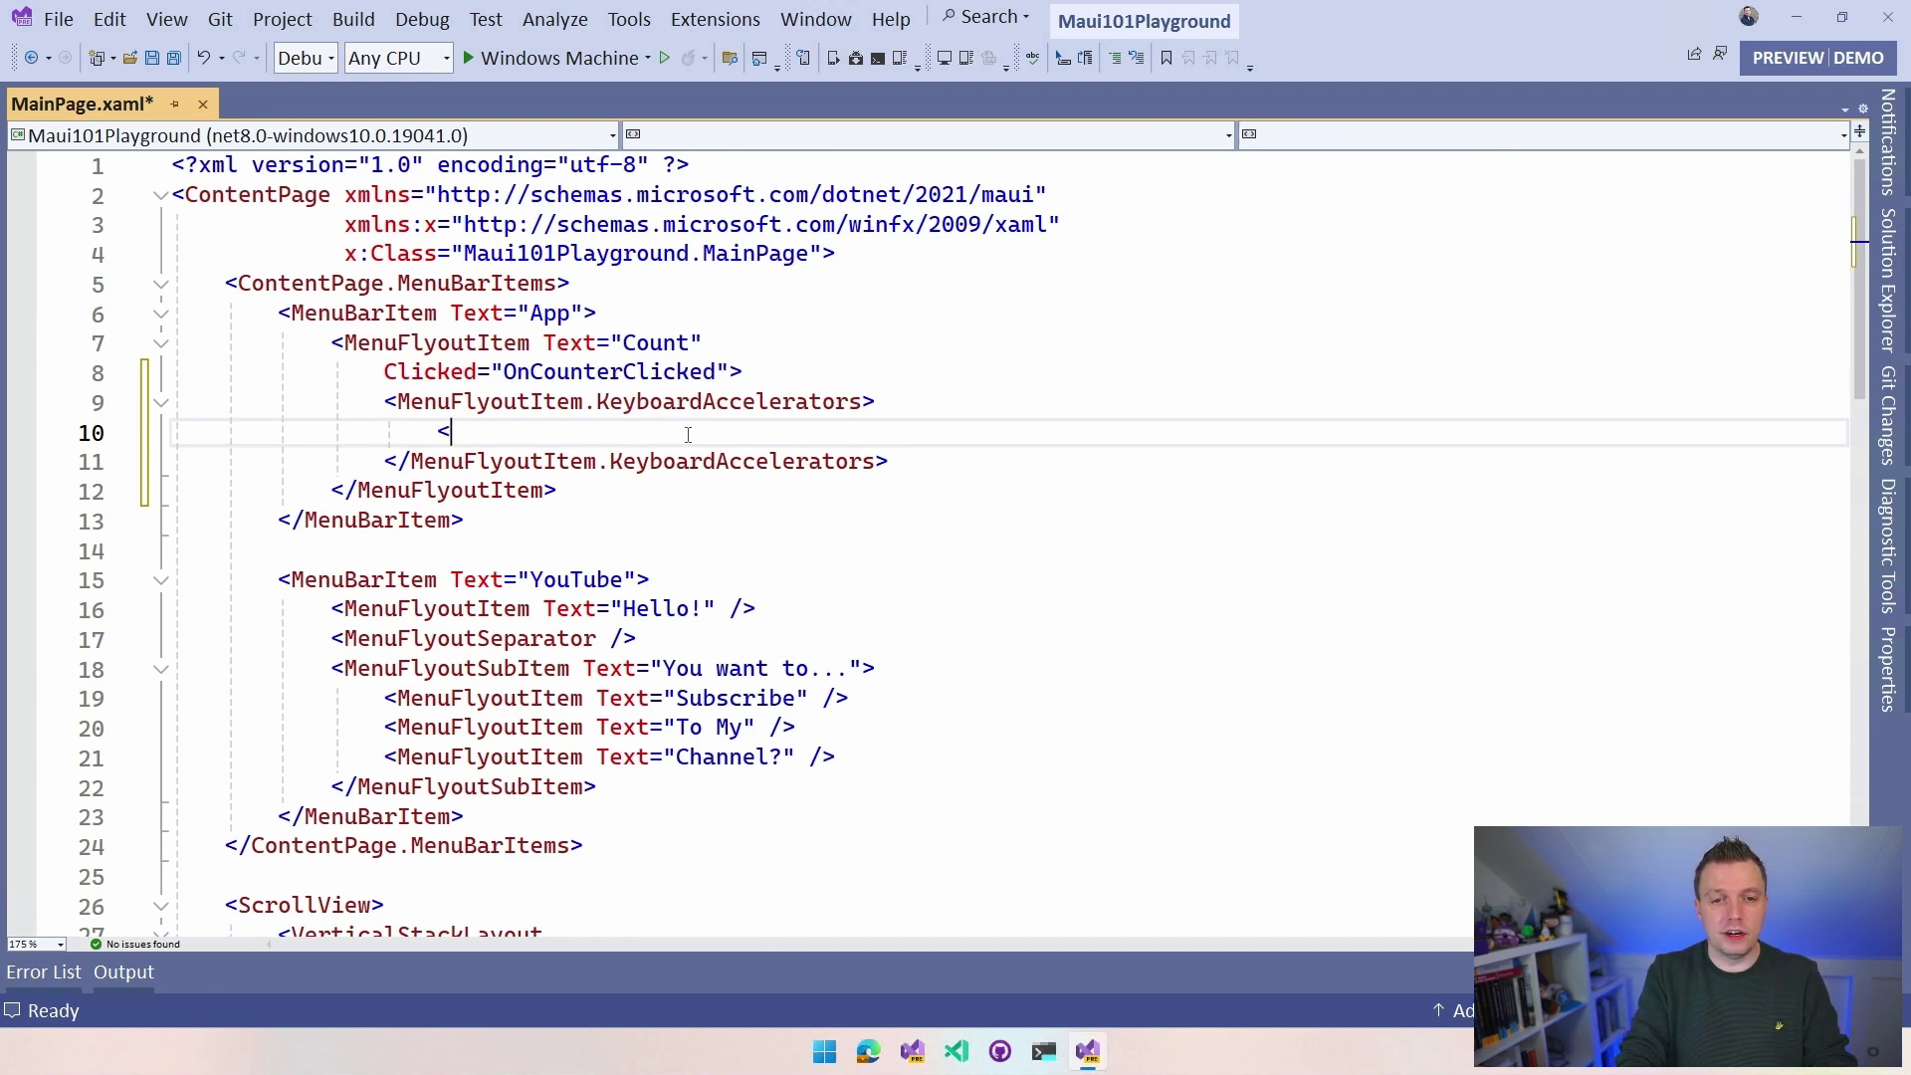
{"action": "type", "text": "ke"}
- Insert a self-closing <KeyboardAccelerator /> element on line 10
{"action": "key", "text": "Tab"}
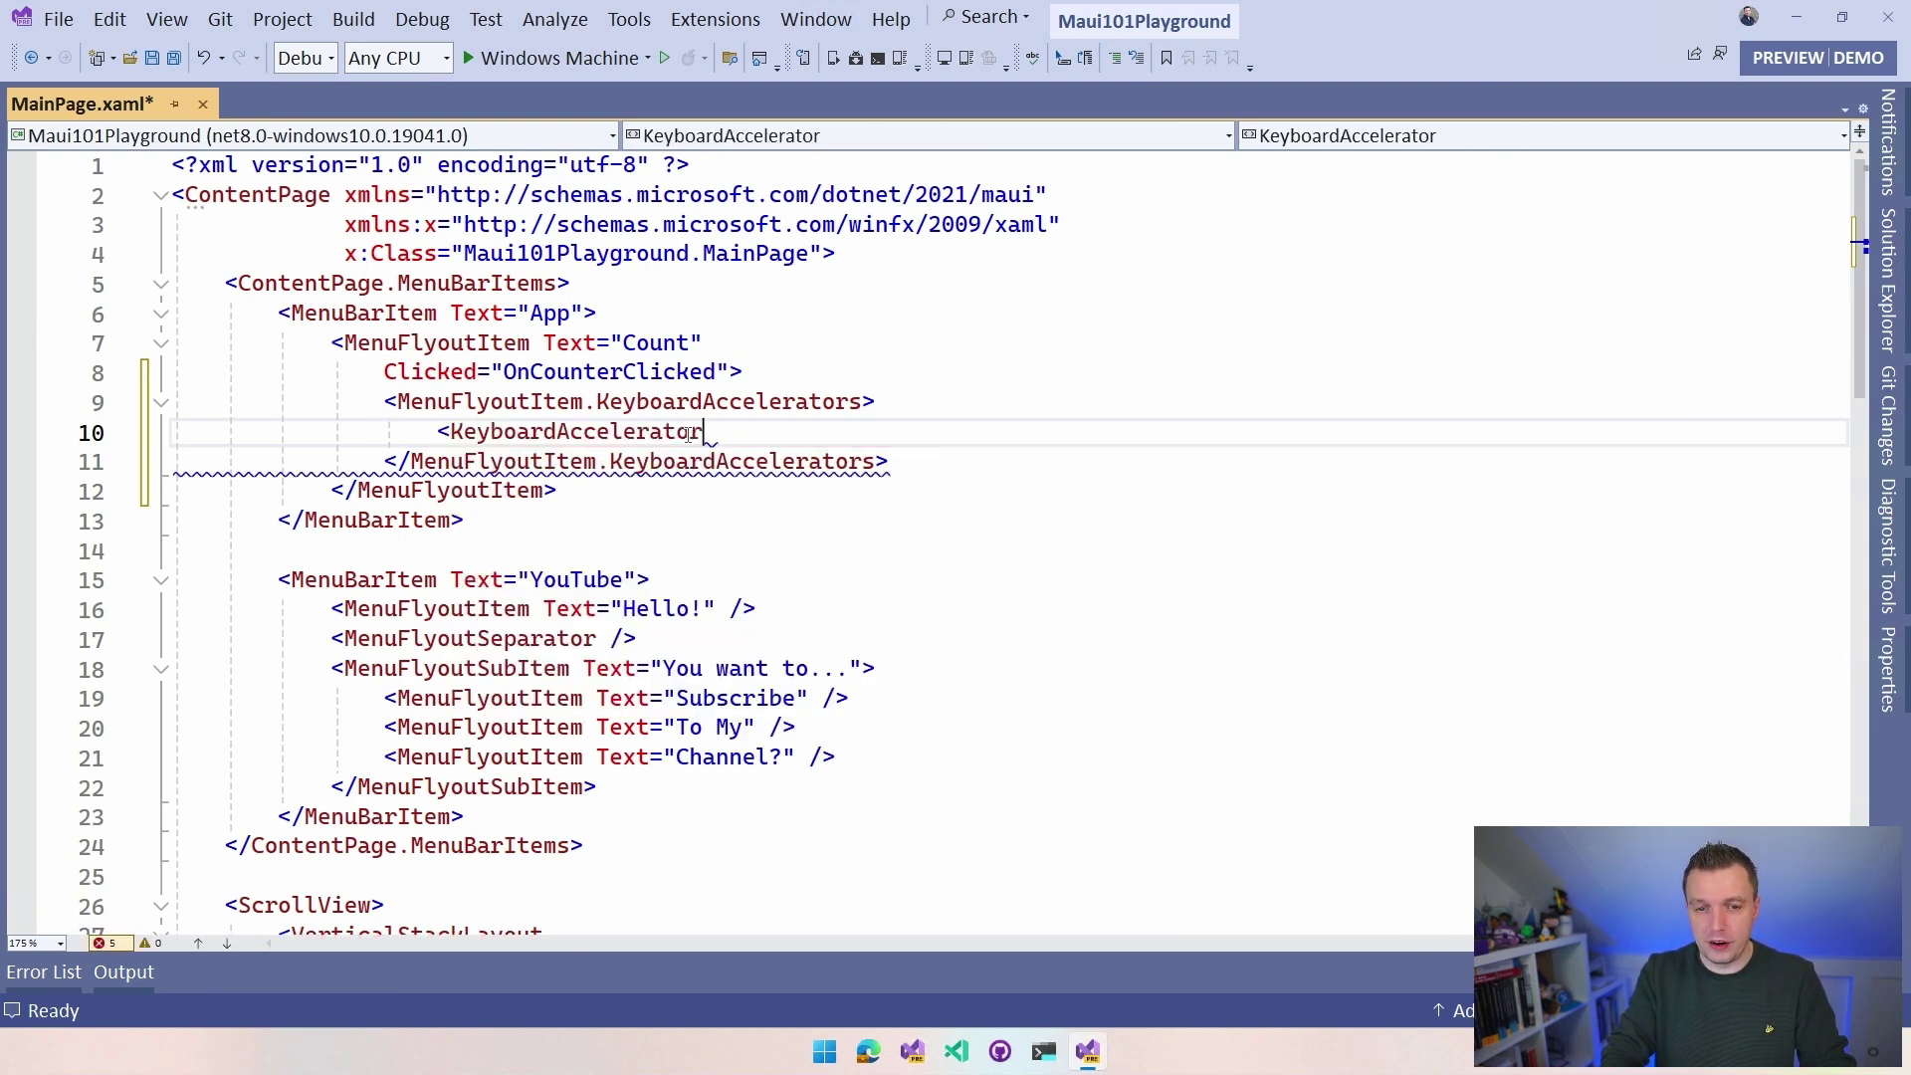
{"action": "type", "text": " />"}
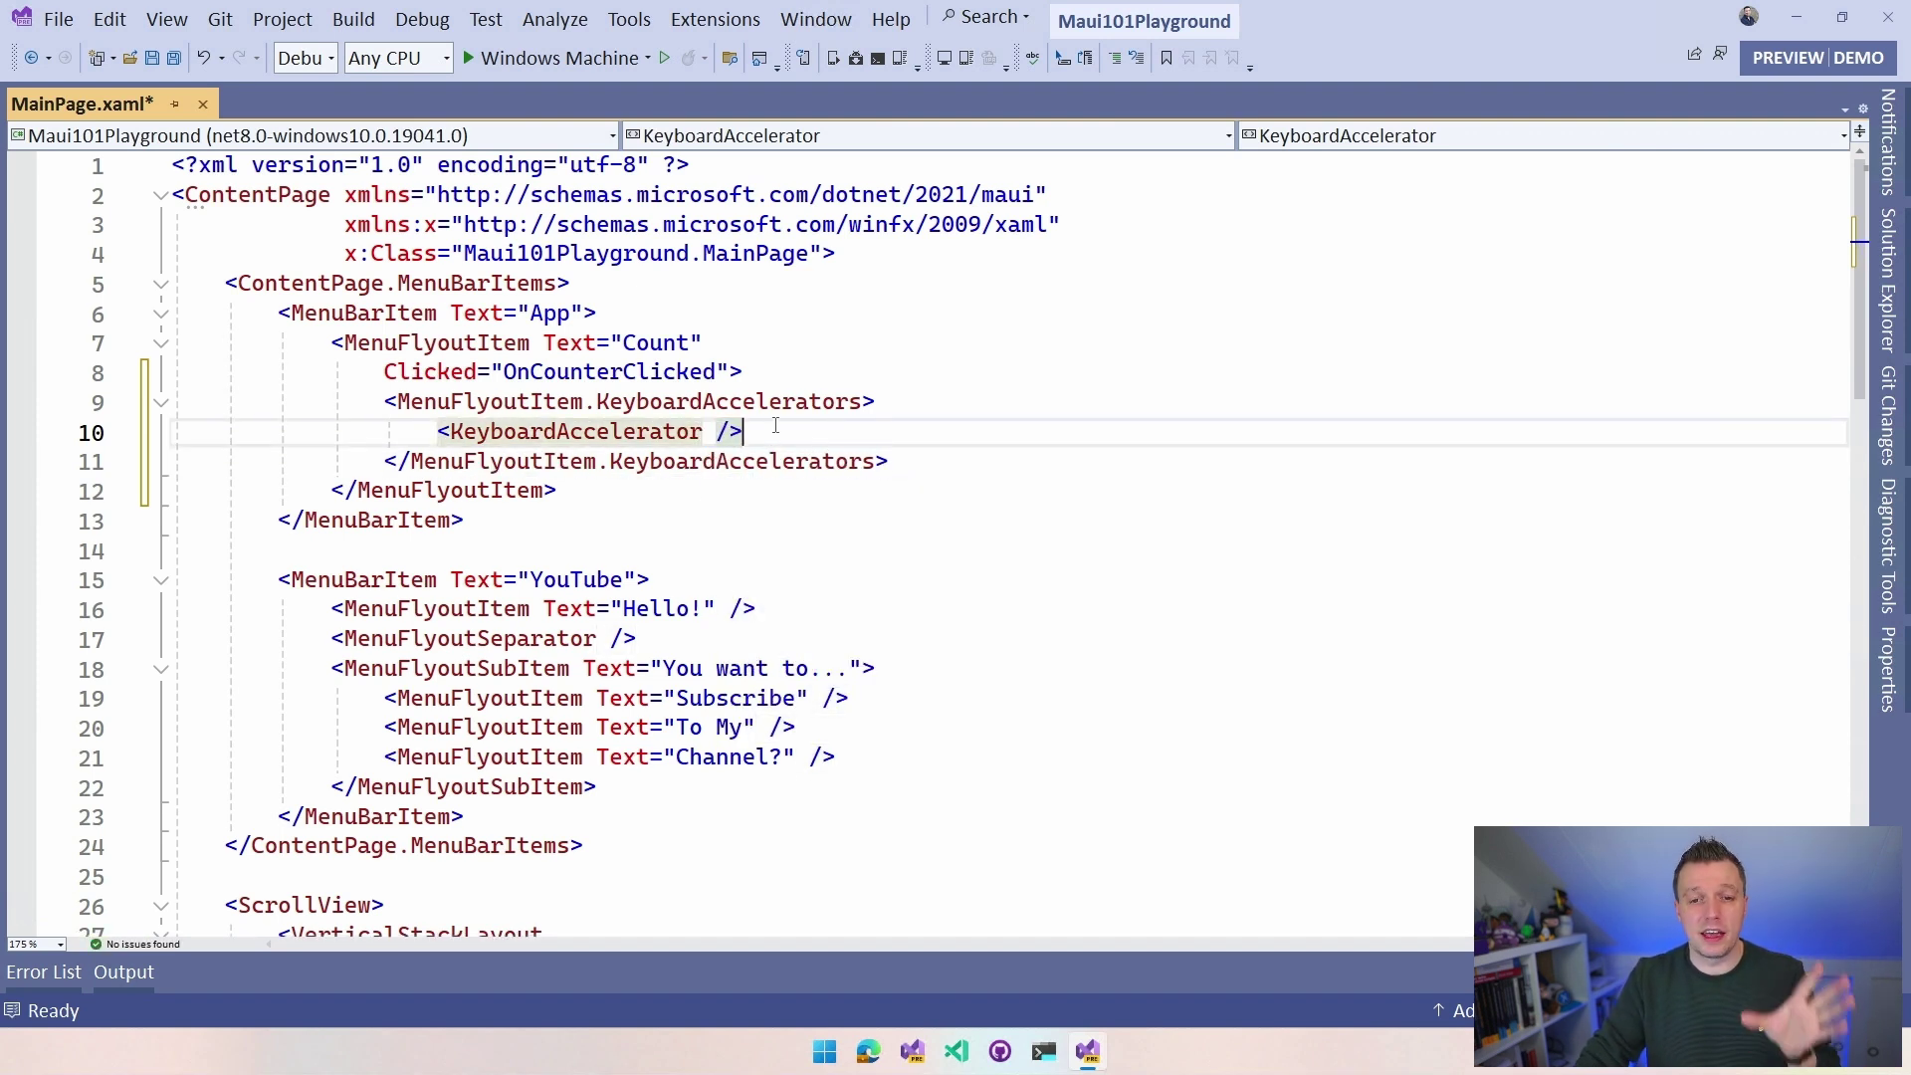
{"action": "left_click", "coordinate": [710, 432]}
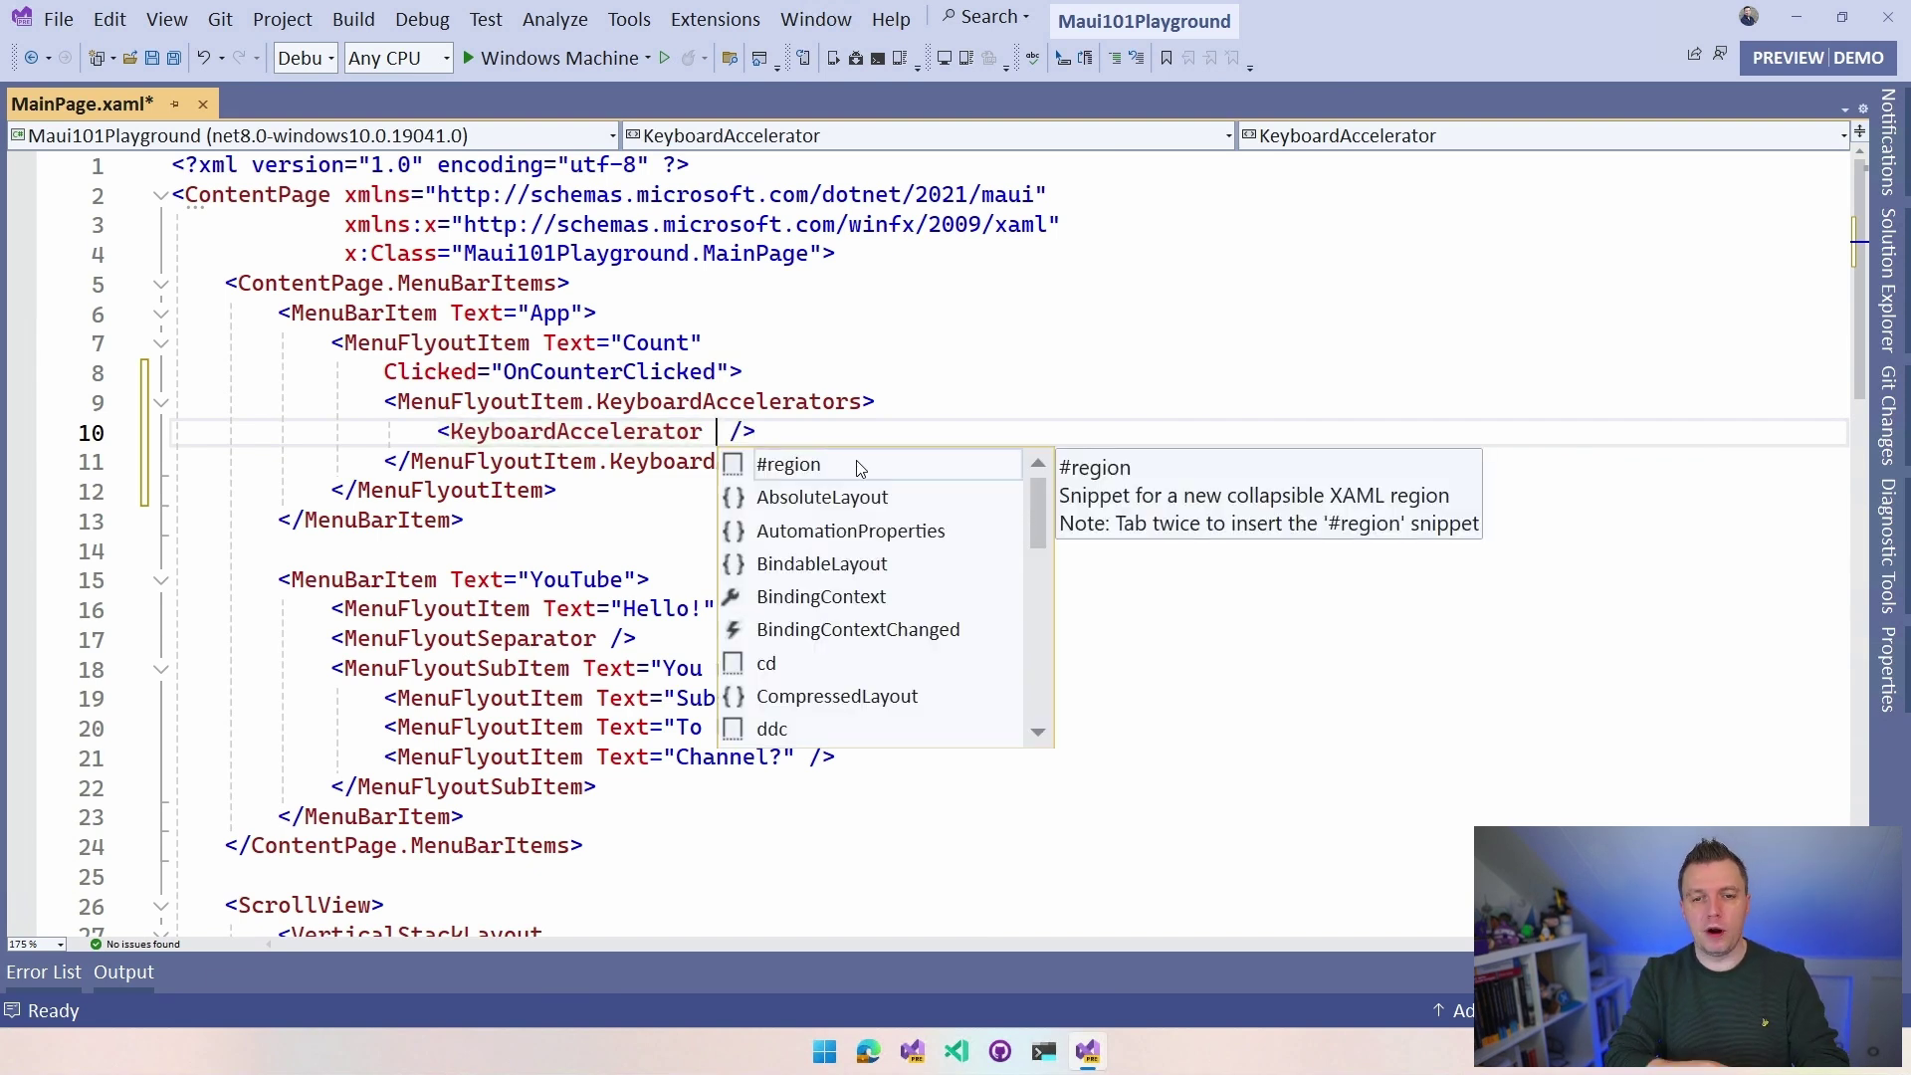
{"action": "type", "text": "key"}
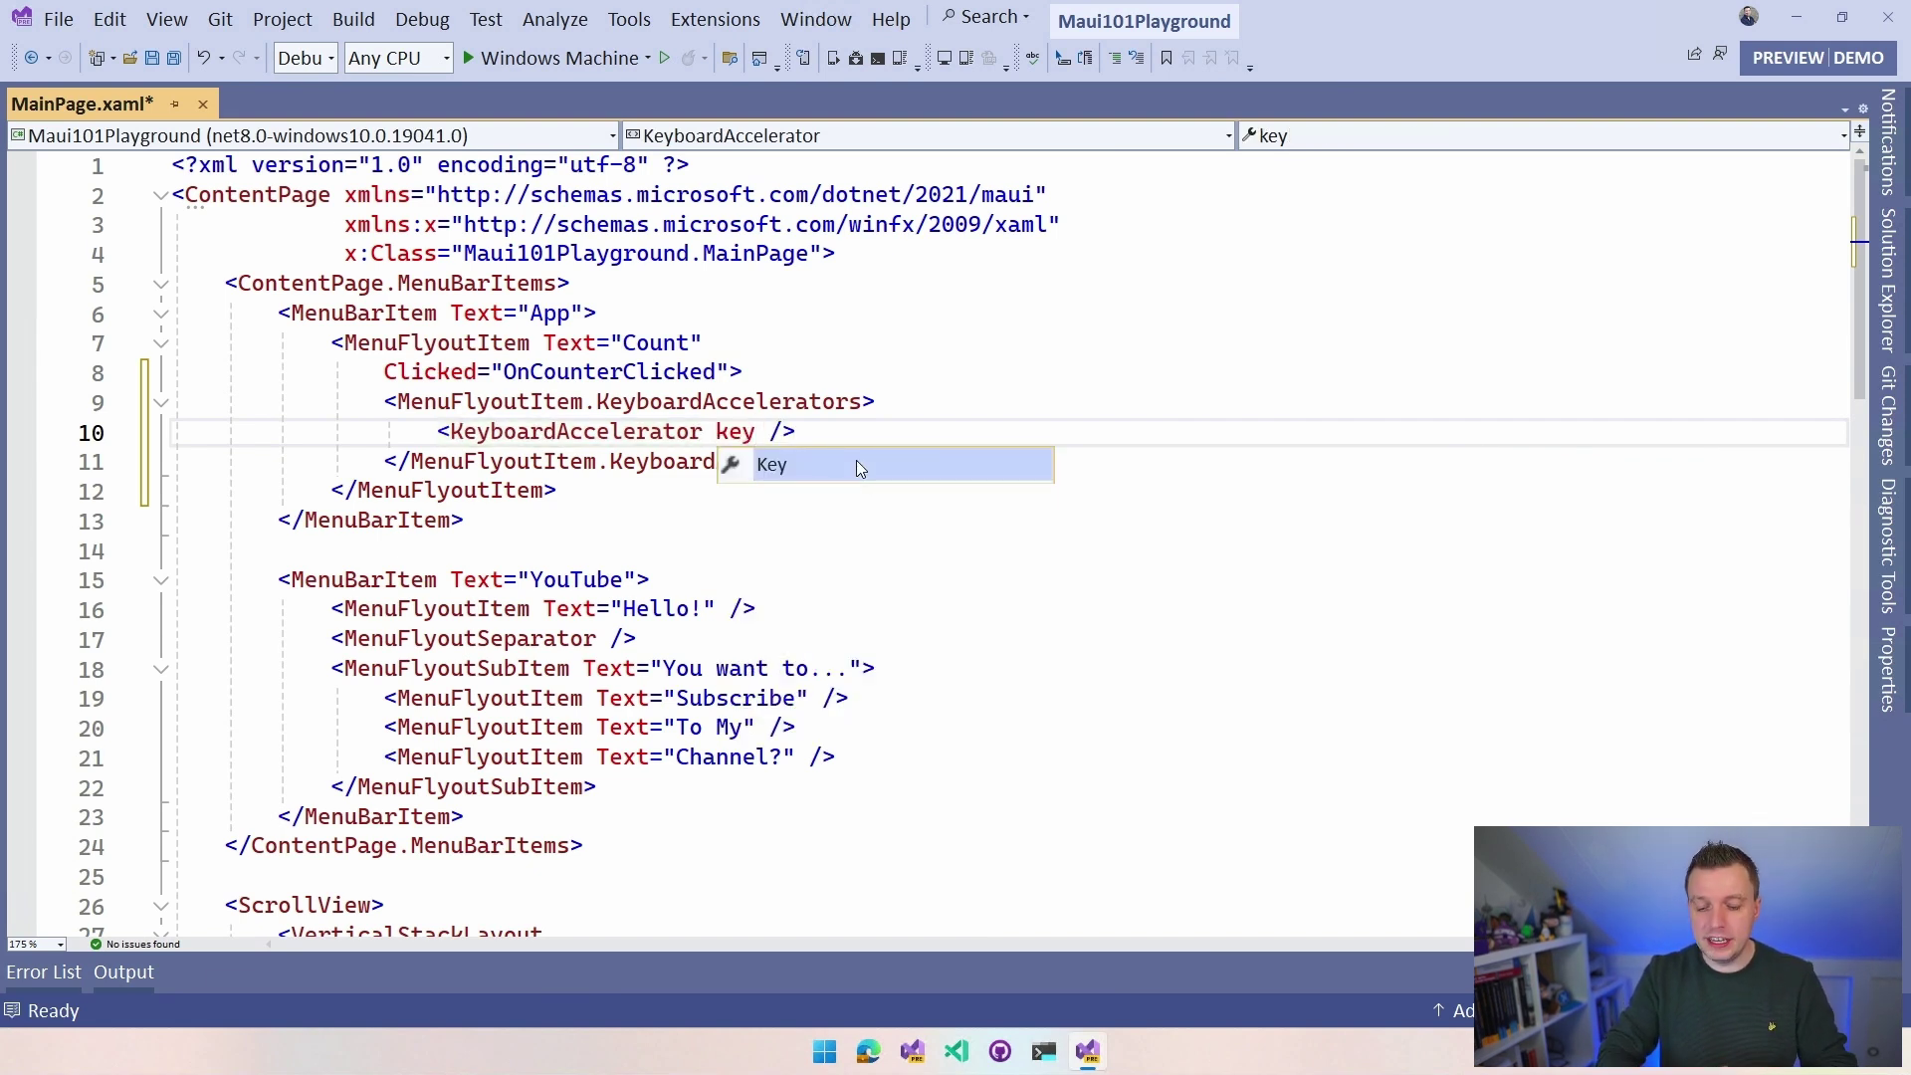
- Add an empty Key attribute and Modifiers="Ctrl" to the KeyboardAccelerator
{"action": "key", "text": "Tab"}
{"action": "key", "text": "End"}
{"action": "type", "text": "m"}
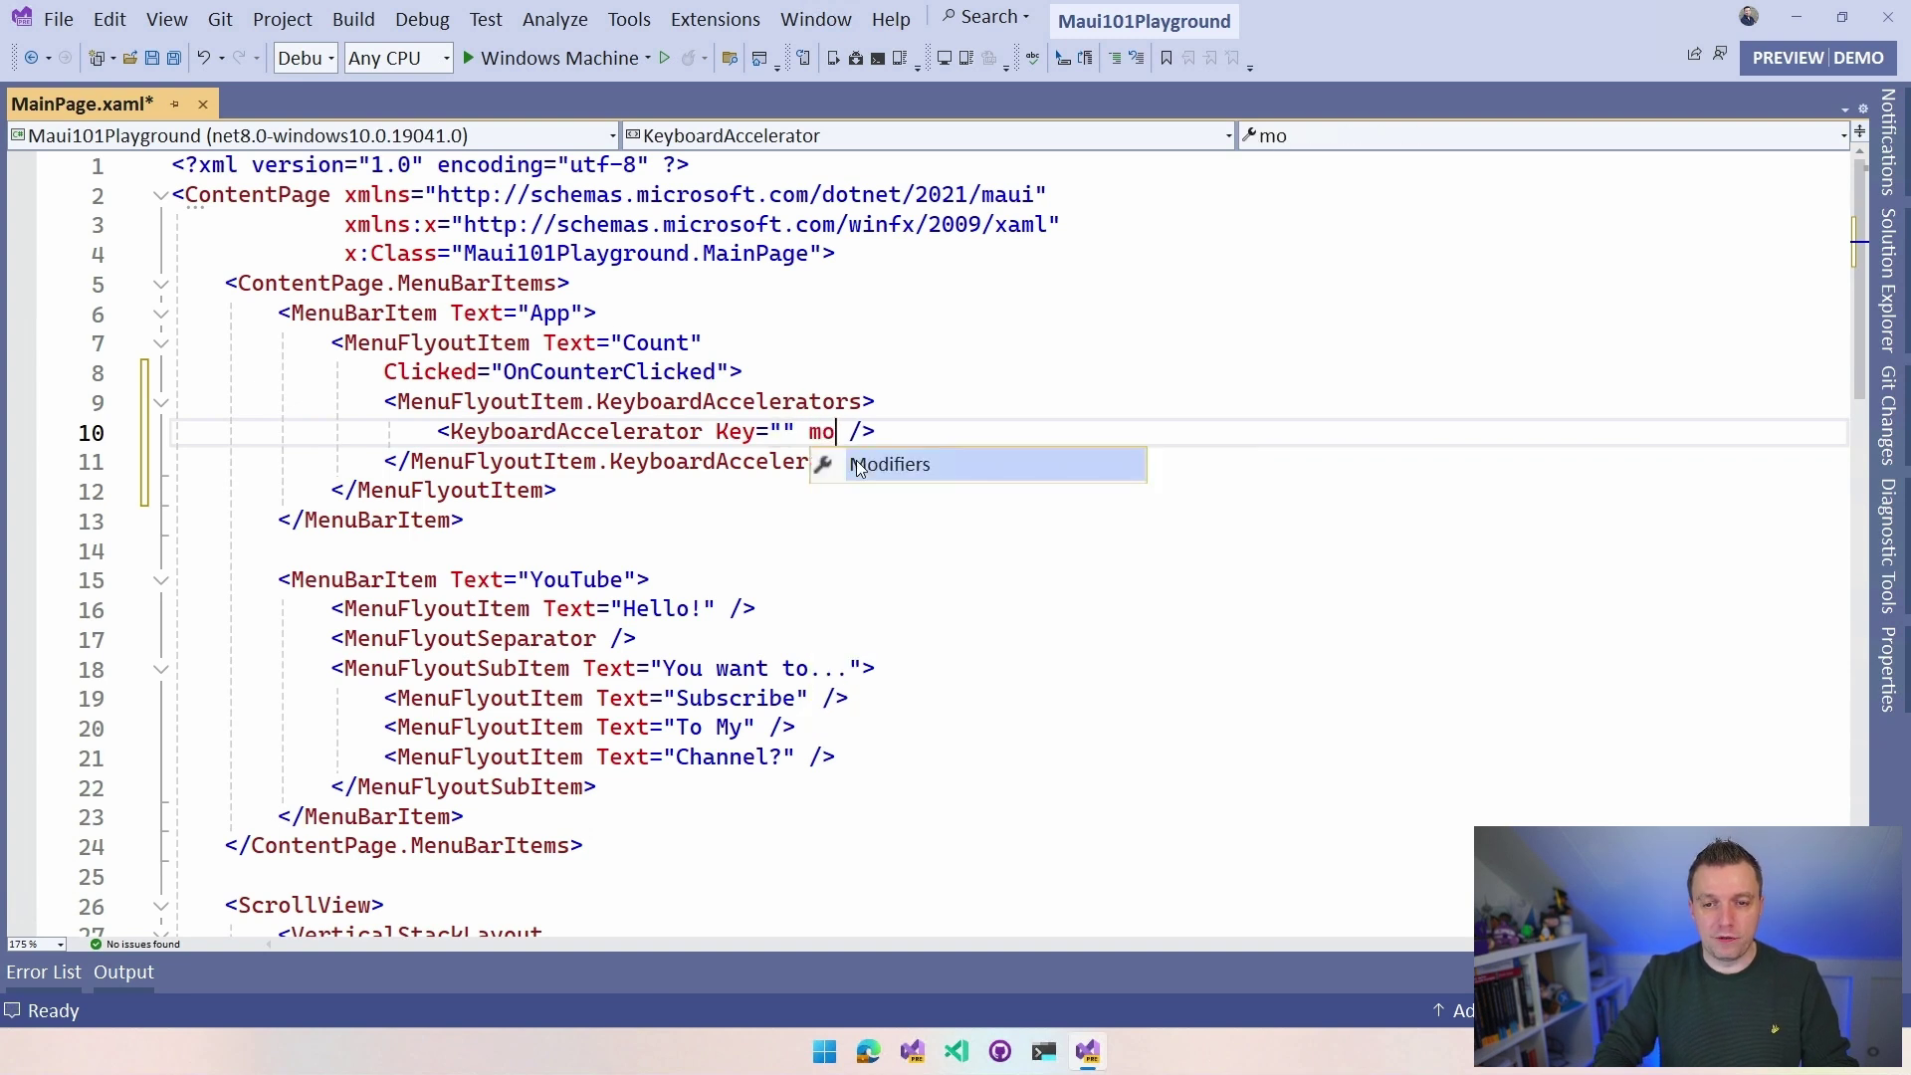
{"action": "key", "text": "Tab"}
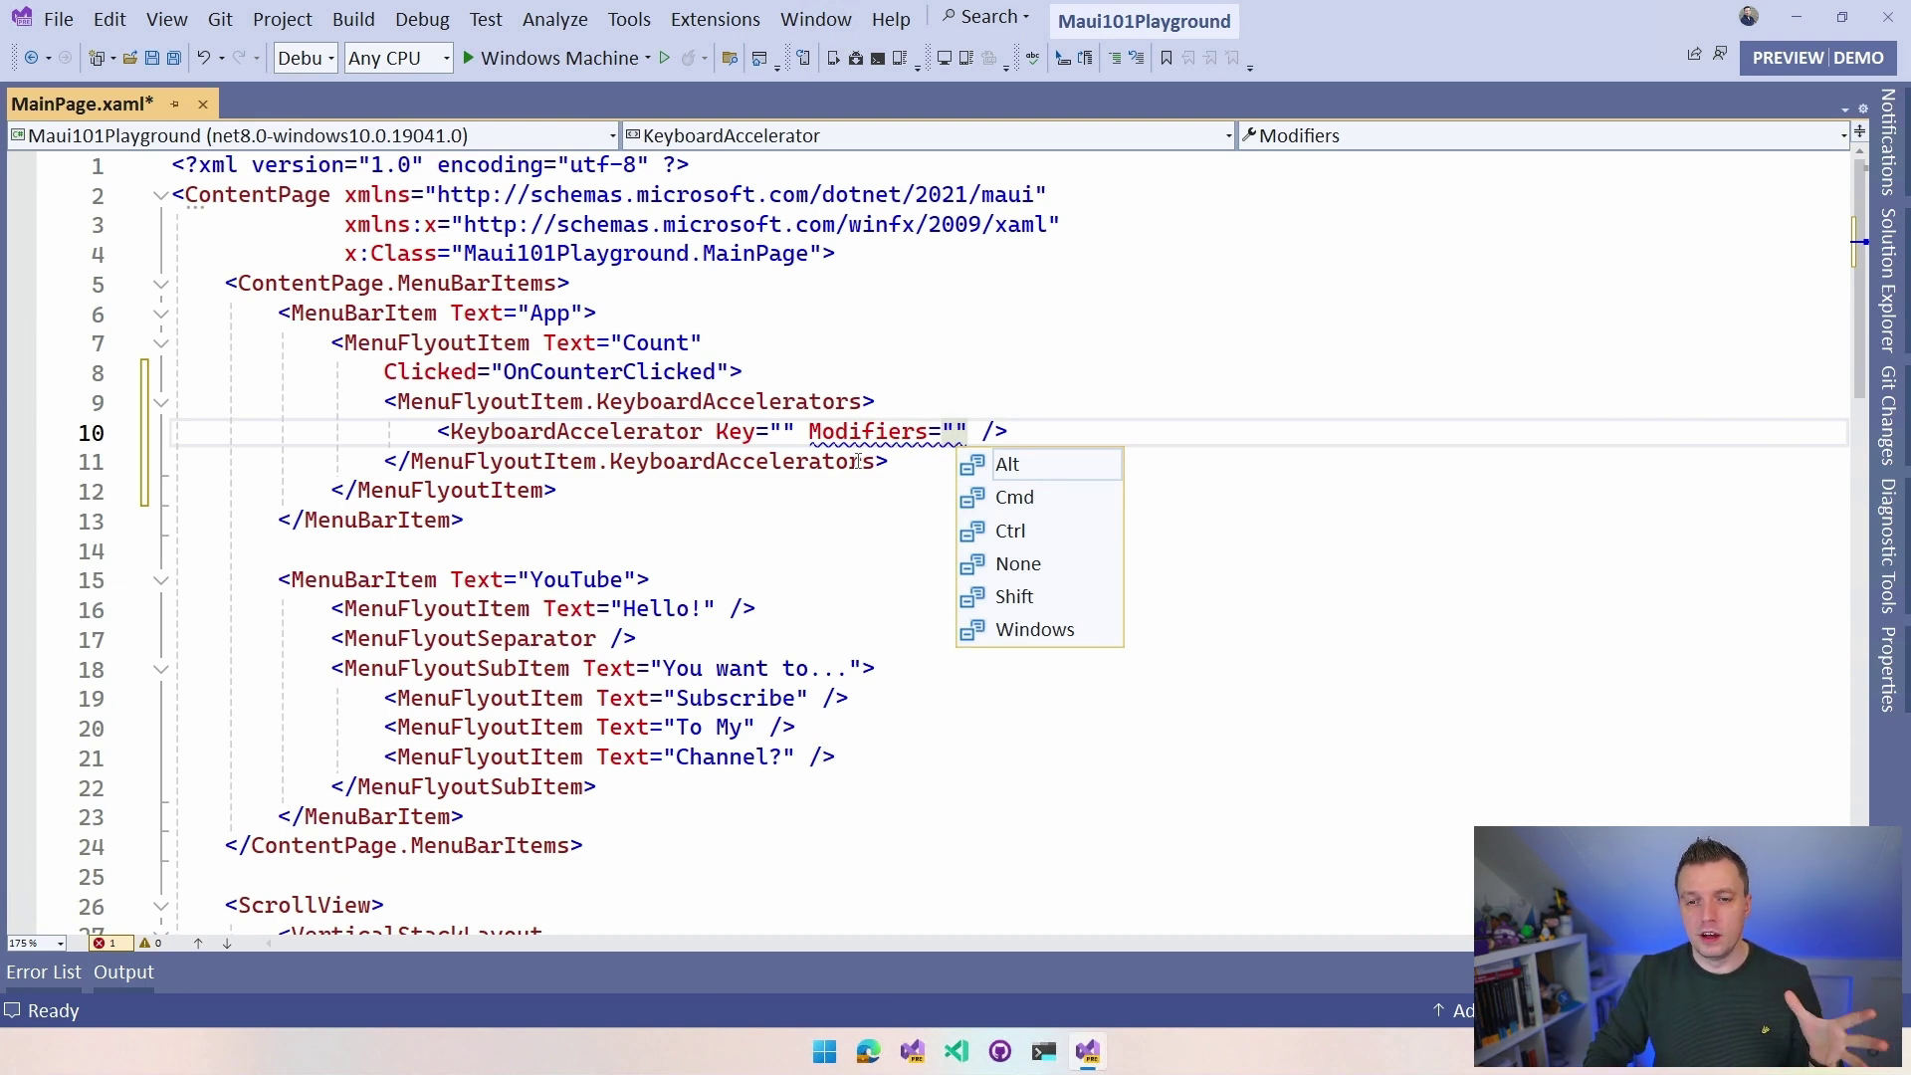
{"action": "key", "text": "Down"}
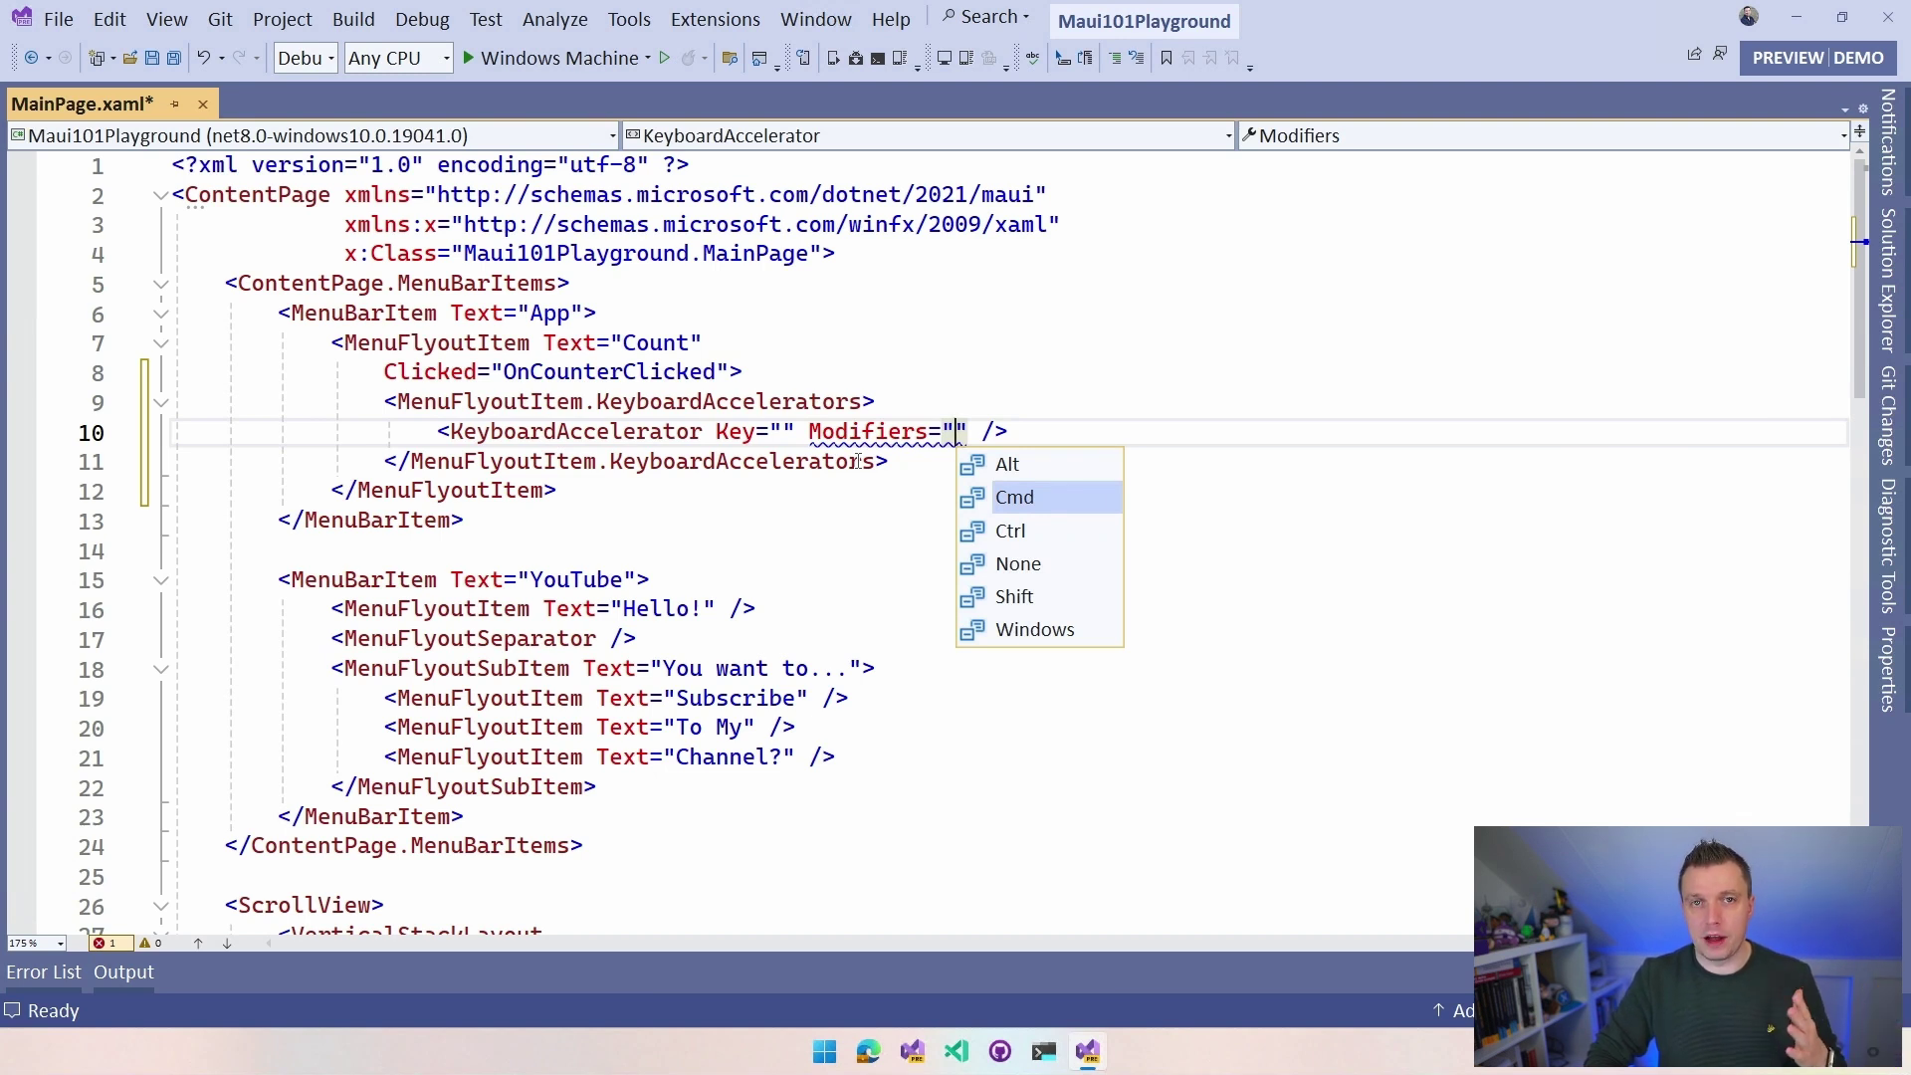
{"action": "key", "text": "Down"}
{"action": "key", "text": "Down"}
{"action": "key", "text": "Down"}
{"action": "key", "text": "Down"}
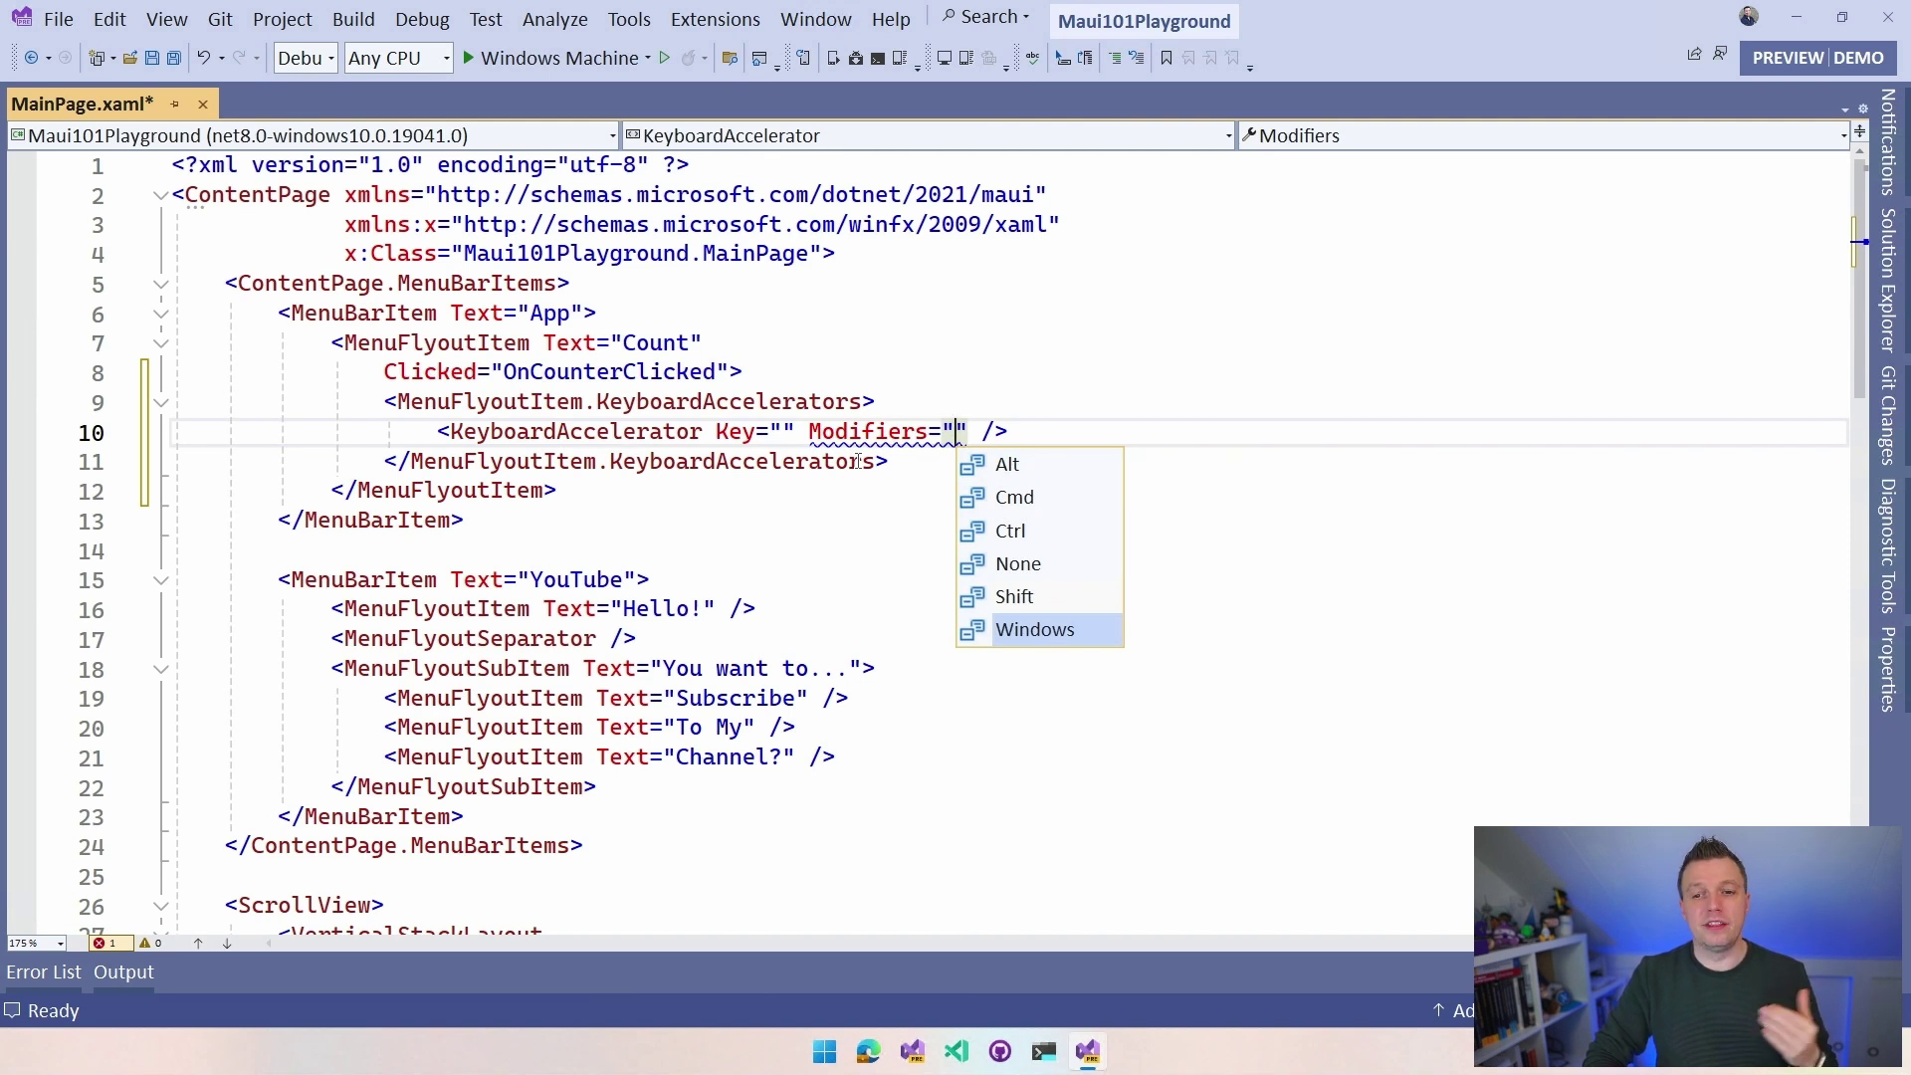
{"action": "key", "text": "Up"}
{"action": "key", "text": "Up"}
{"action": "key", "text": "Up"}
{"action": "key", "text": "Up"}
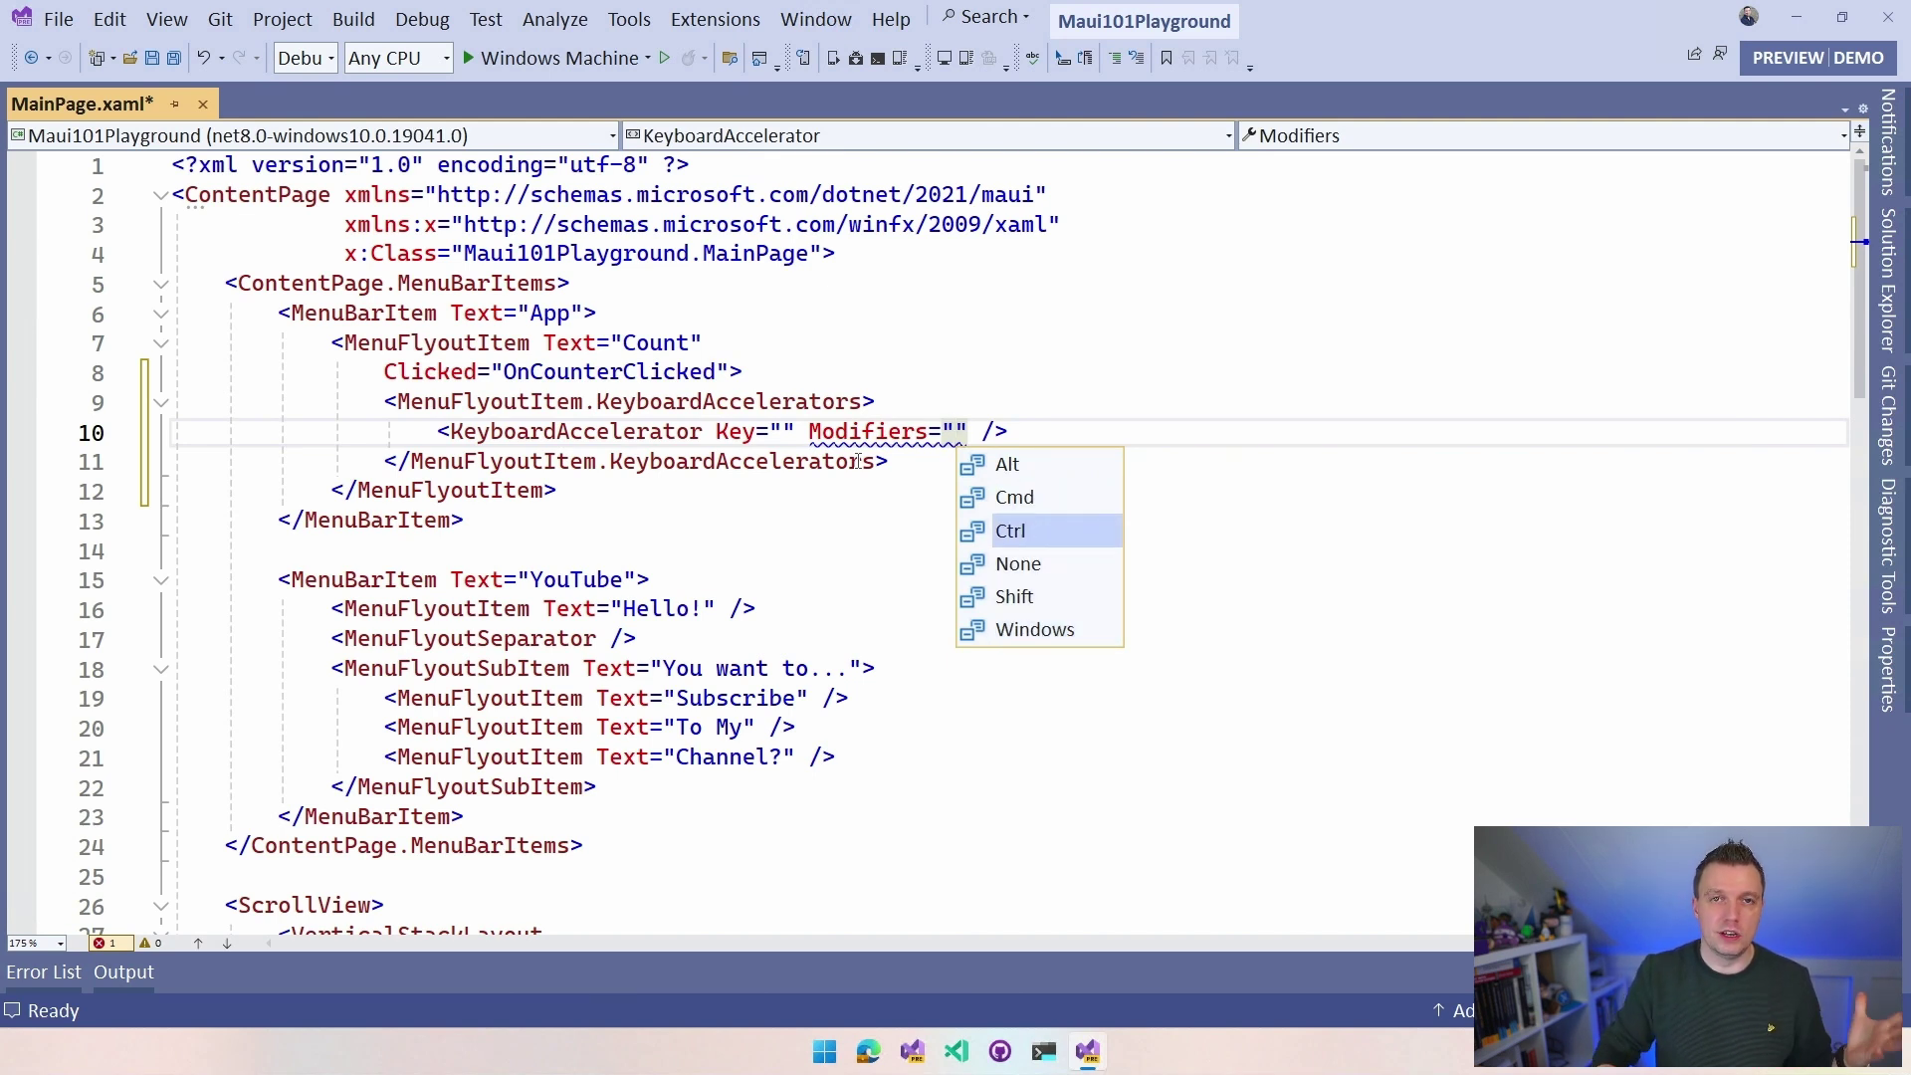
{"action": "key", "text": "Down"}
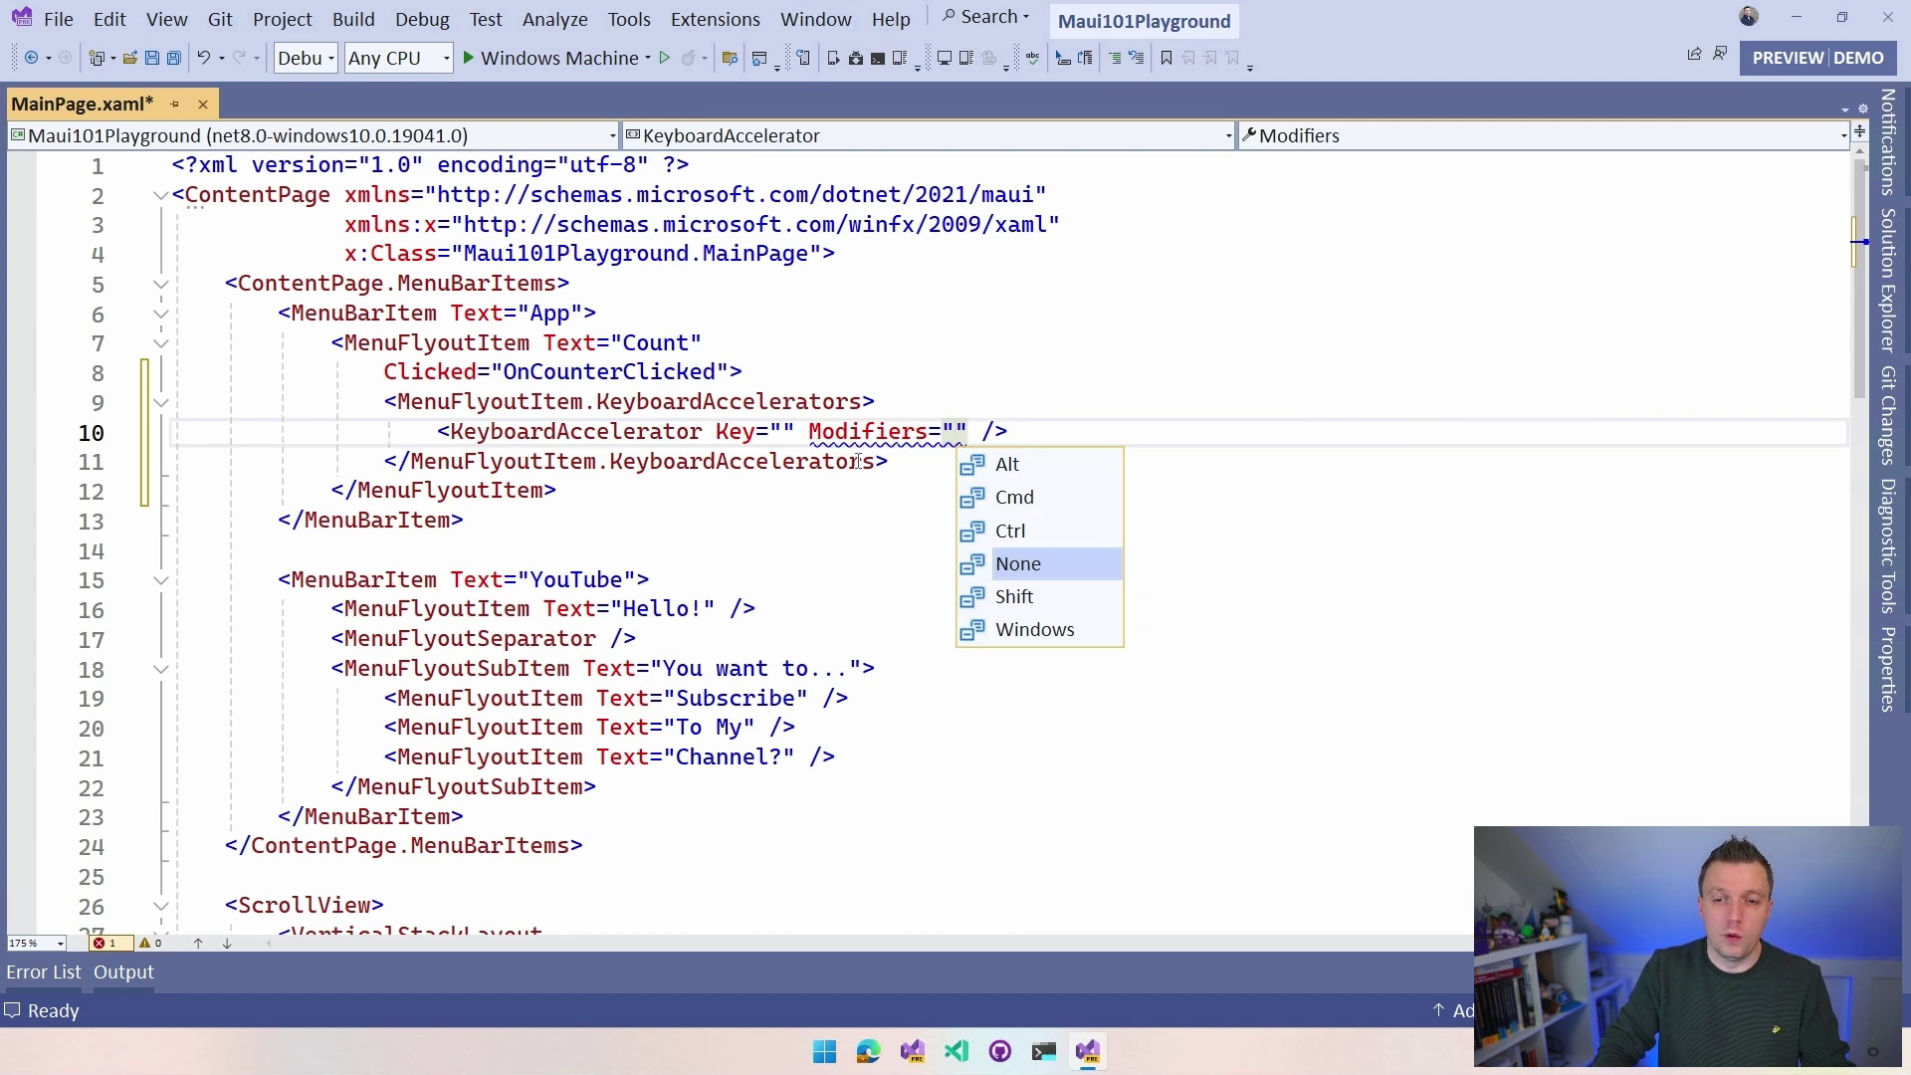
{"action": "key", "text": "Up"}
{"action": "key", "text": "Up"}
- Confirm the Ctrl modifier, set Key to lowercase c, and save MainPage.xaml
{"action": "key", "text": "Tab"}
{"action": "key", "text": "Up"}
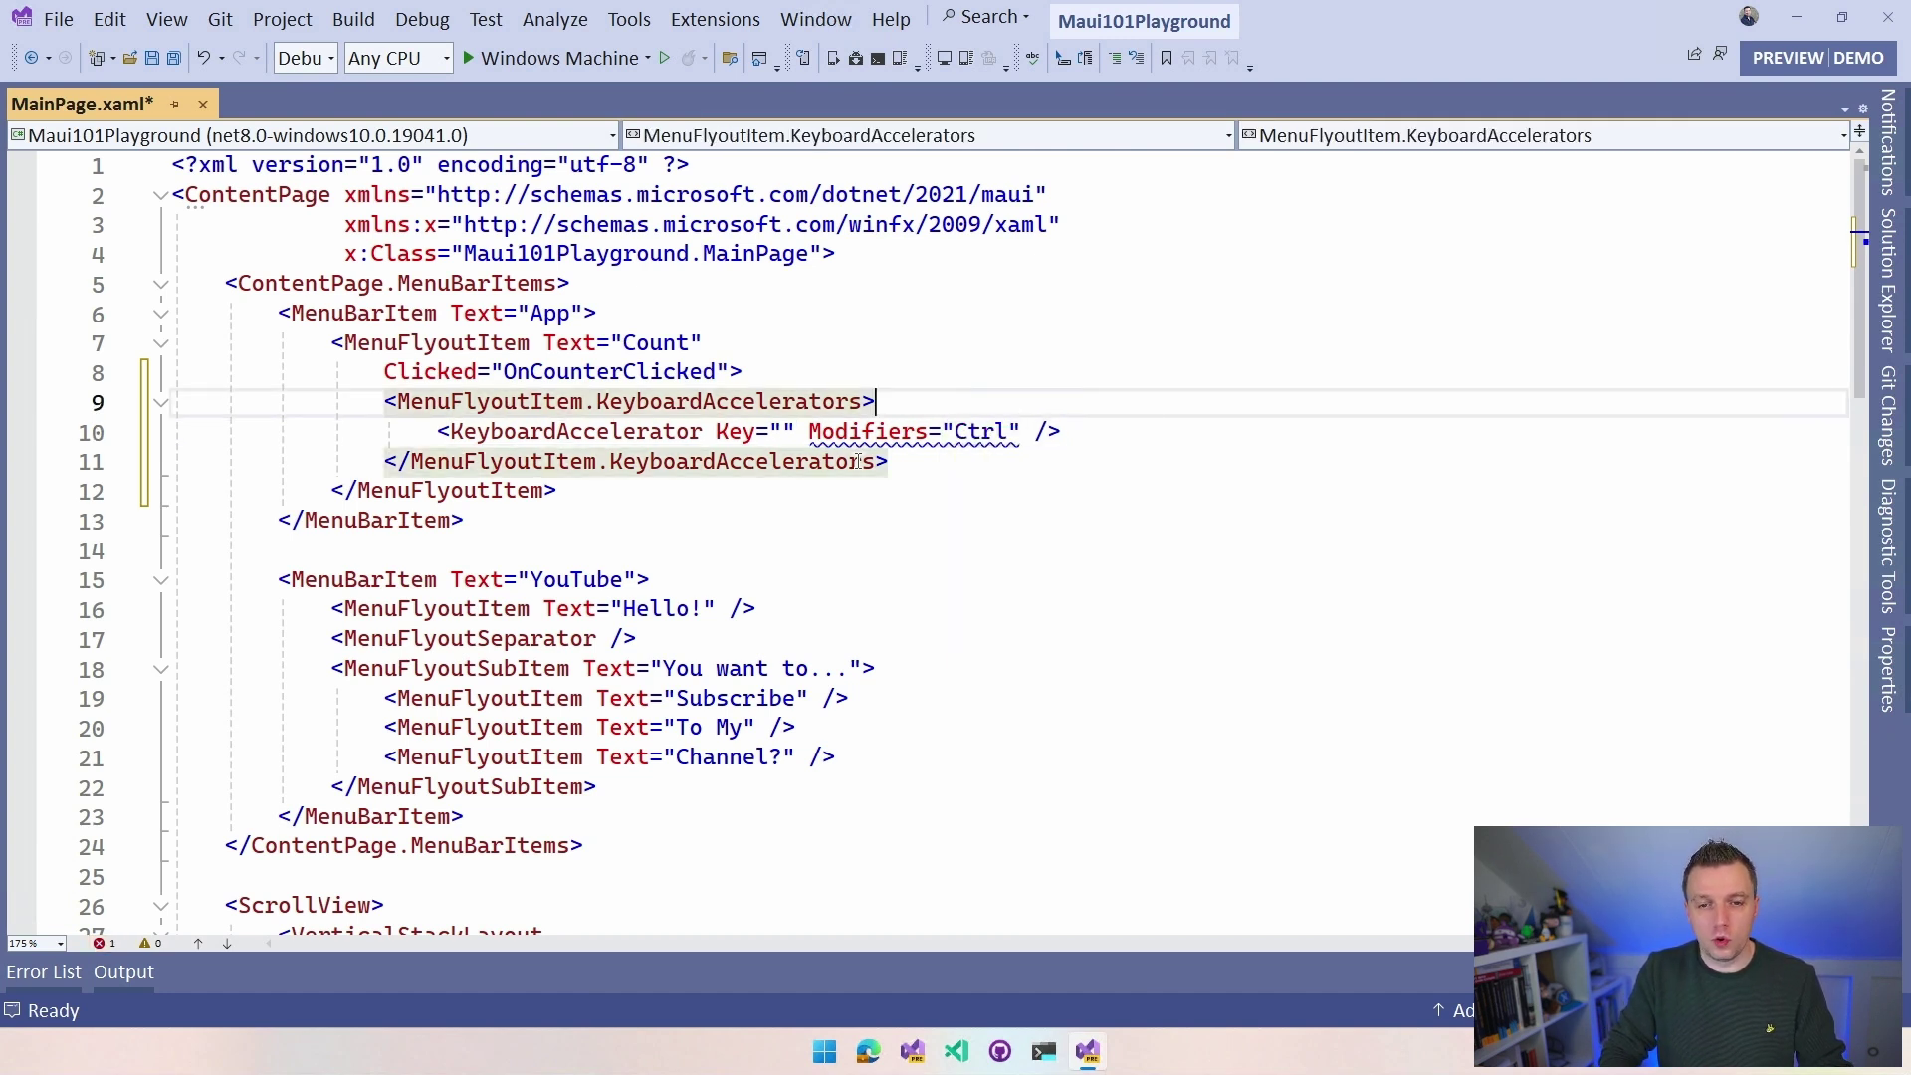
{"action": "key", "text": "Down"}
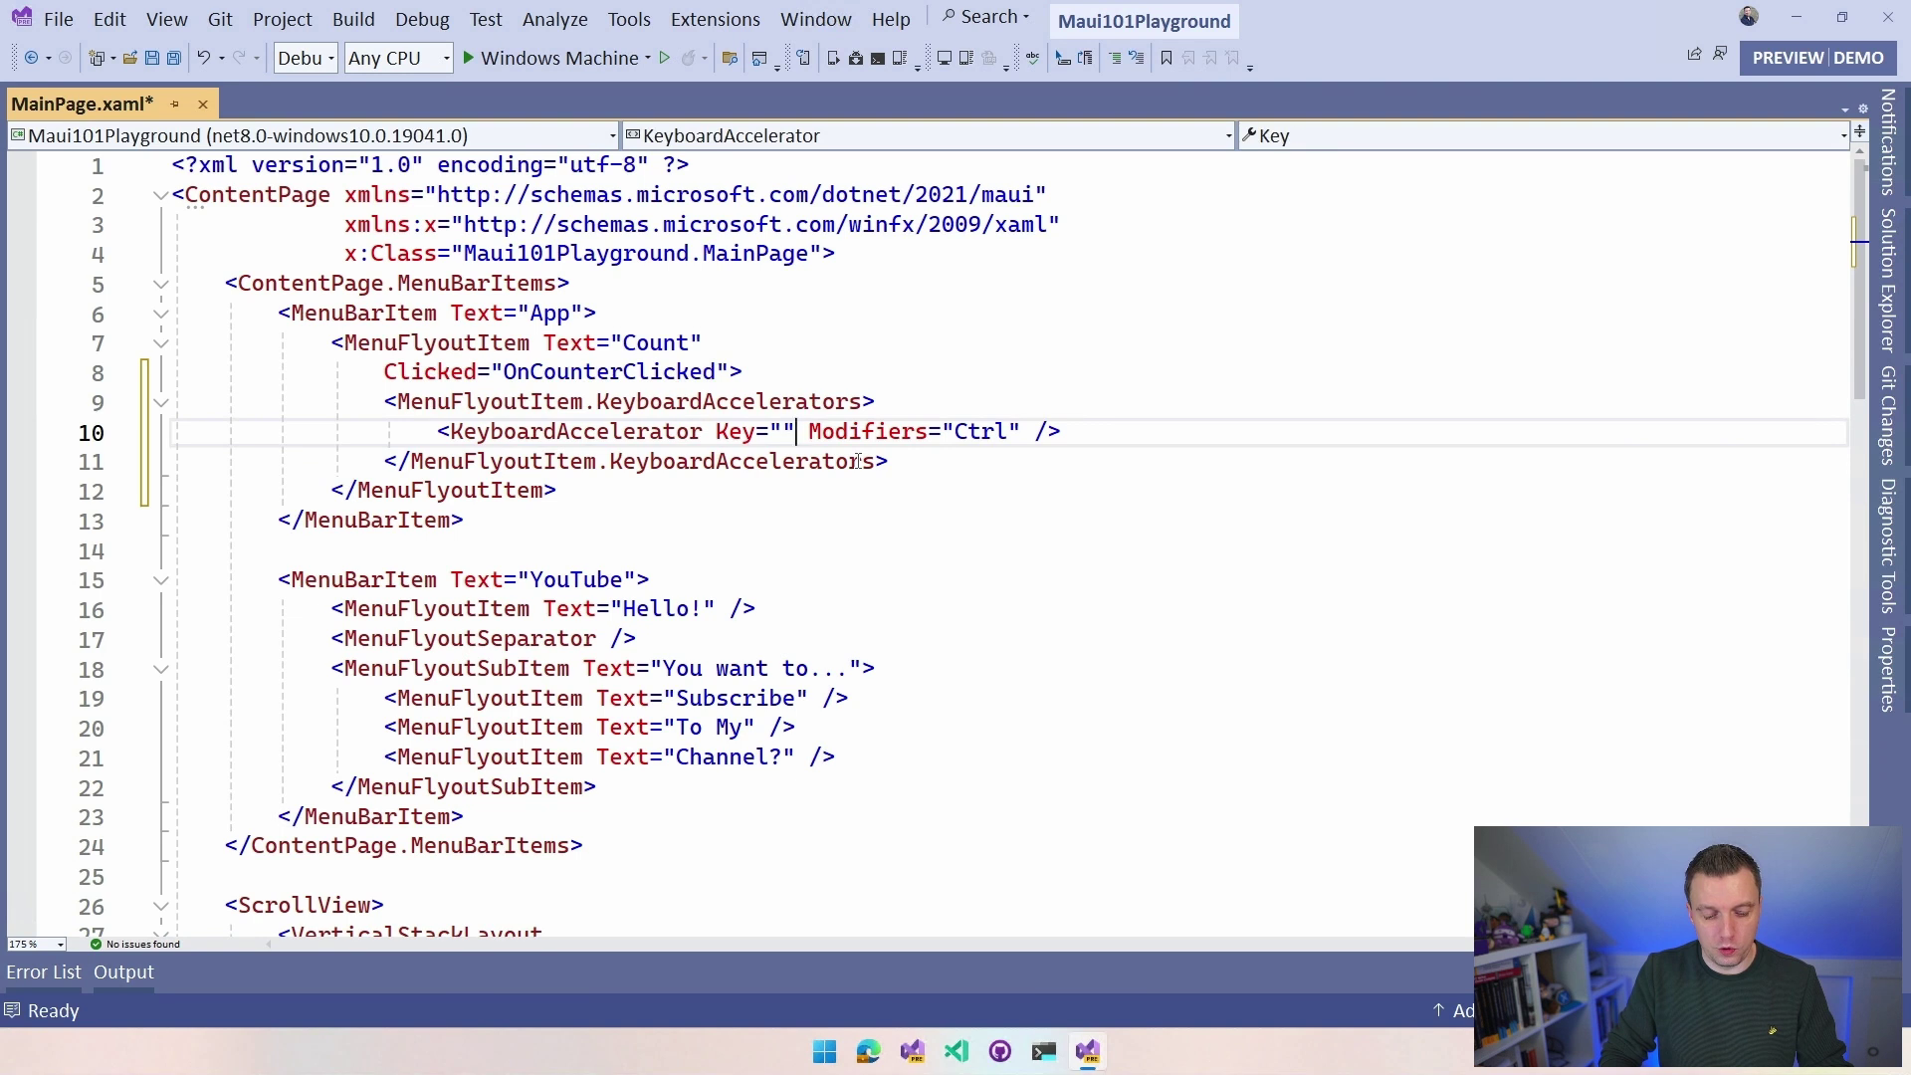
{"action": "type", "text": "c"}
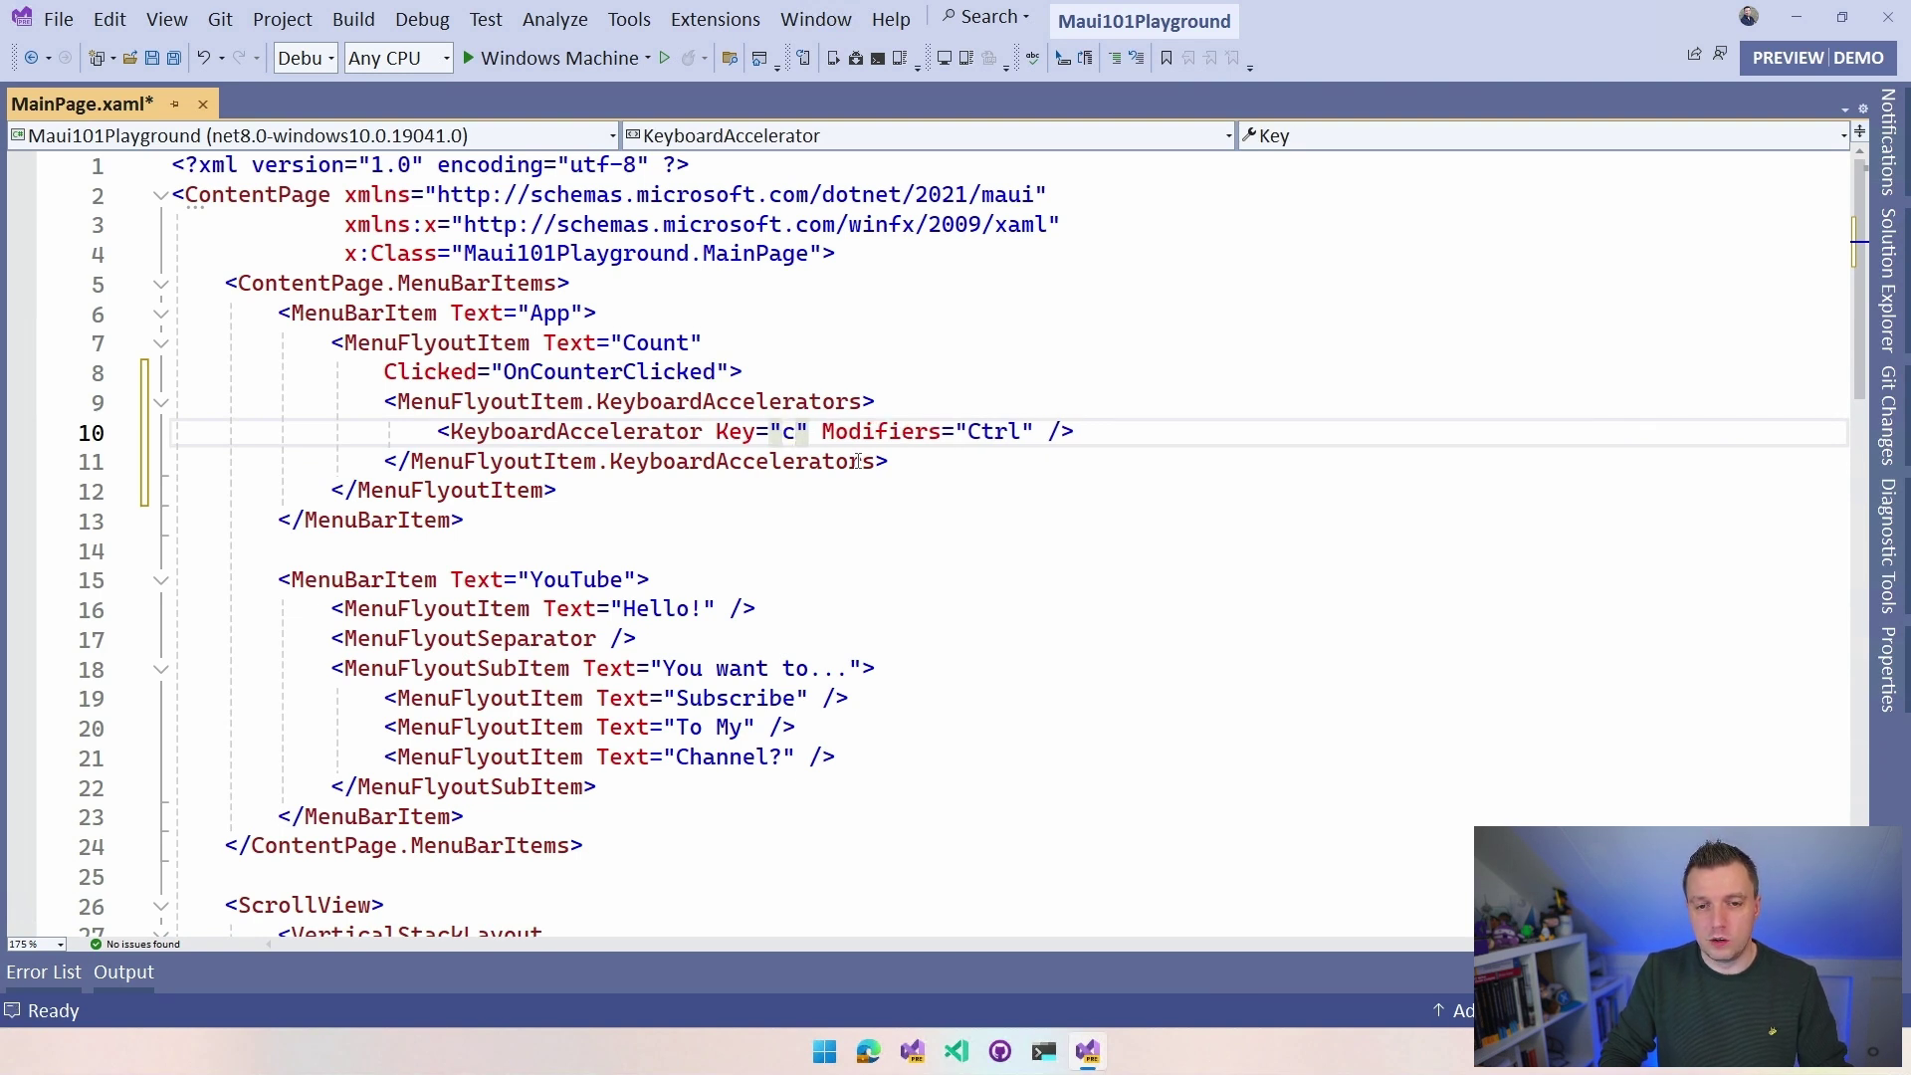
{"action": "key", "text": "BackSpace"}
{"action": "type", "text": "C"}
{"action": "key", "text": "BackSpace"}
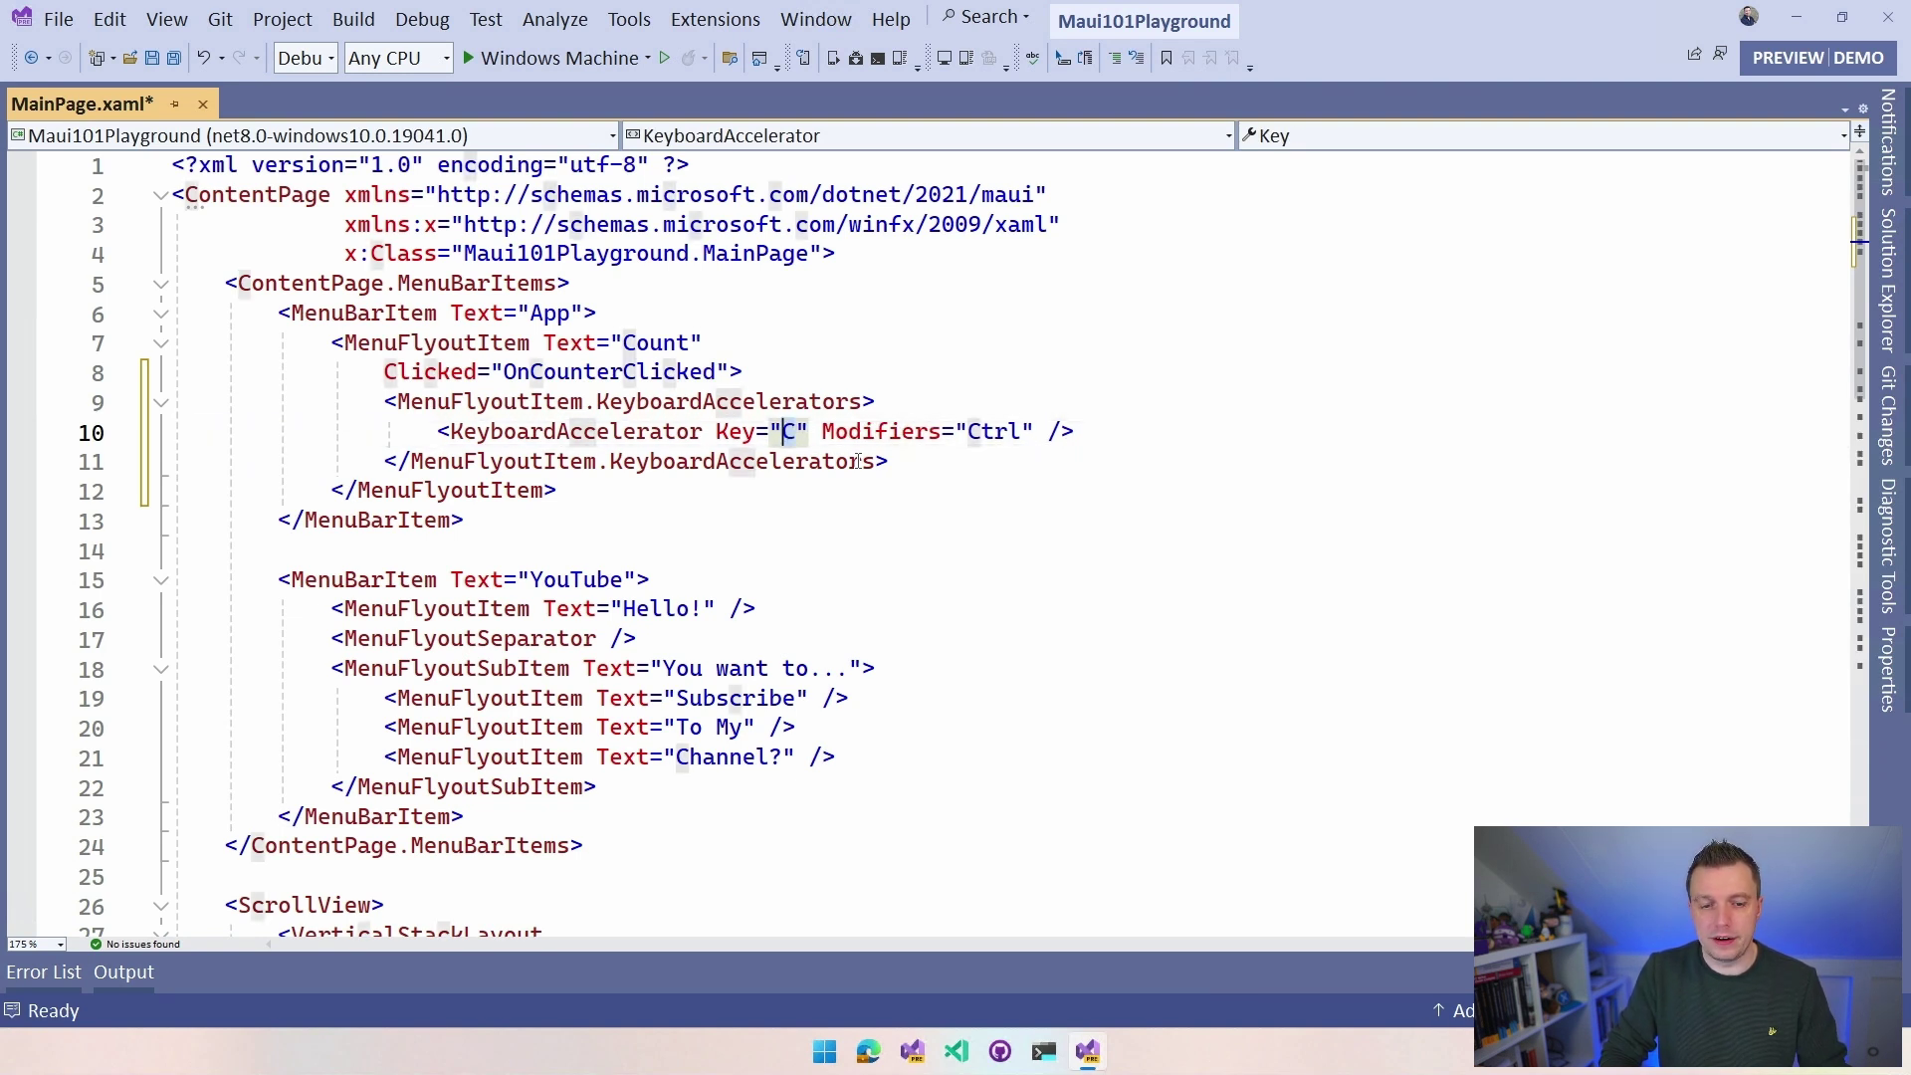
{"action": "type", "text": "c"}
{"action": "key", "text": "ctrl+s"}
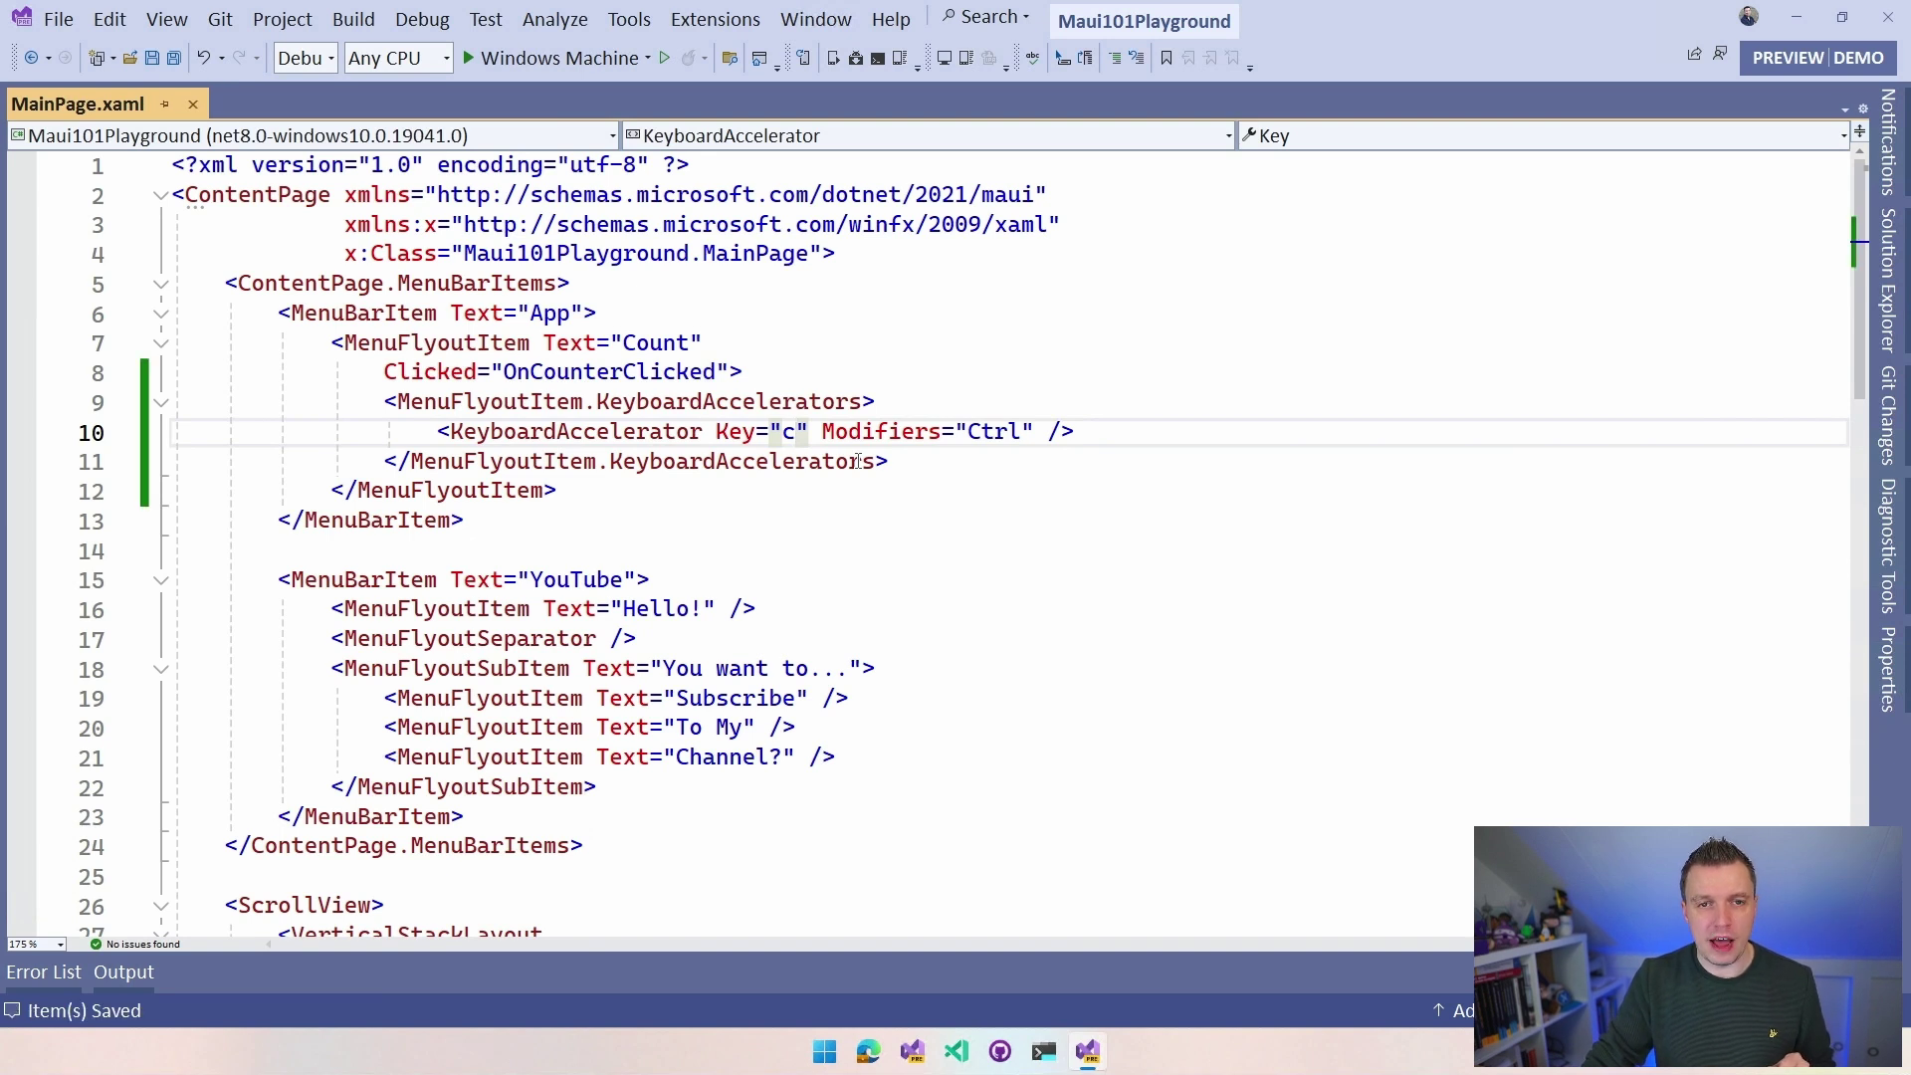
- Run the app on Windows Machine and check that App > Count shows Ctrl+C
{"action": "left_click", "coordinate": [559, 56]}
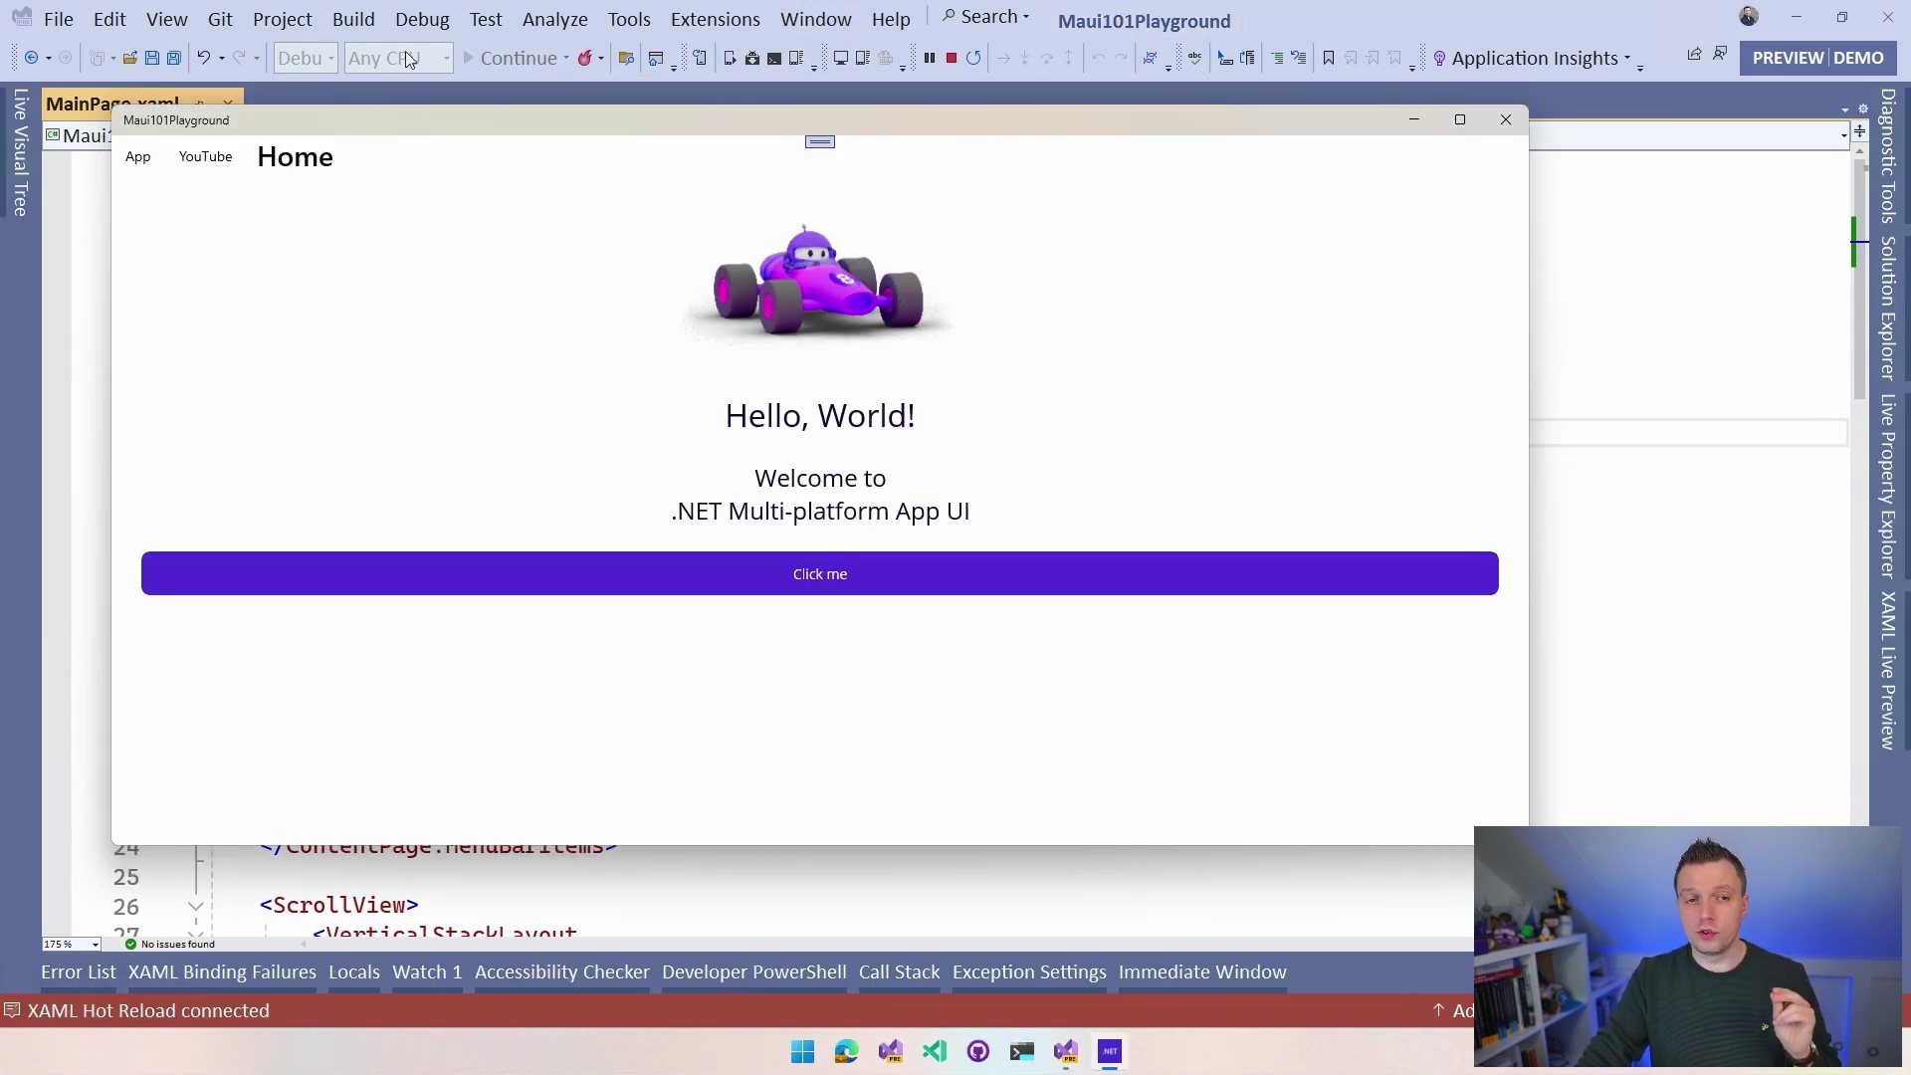
{"action": "left_click", "coordinate": [139, 157]}
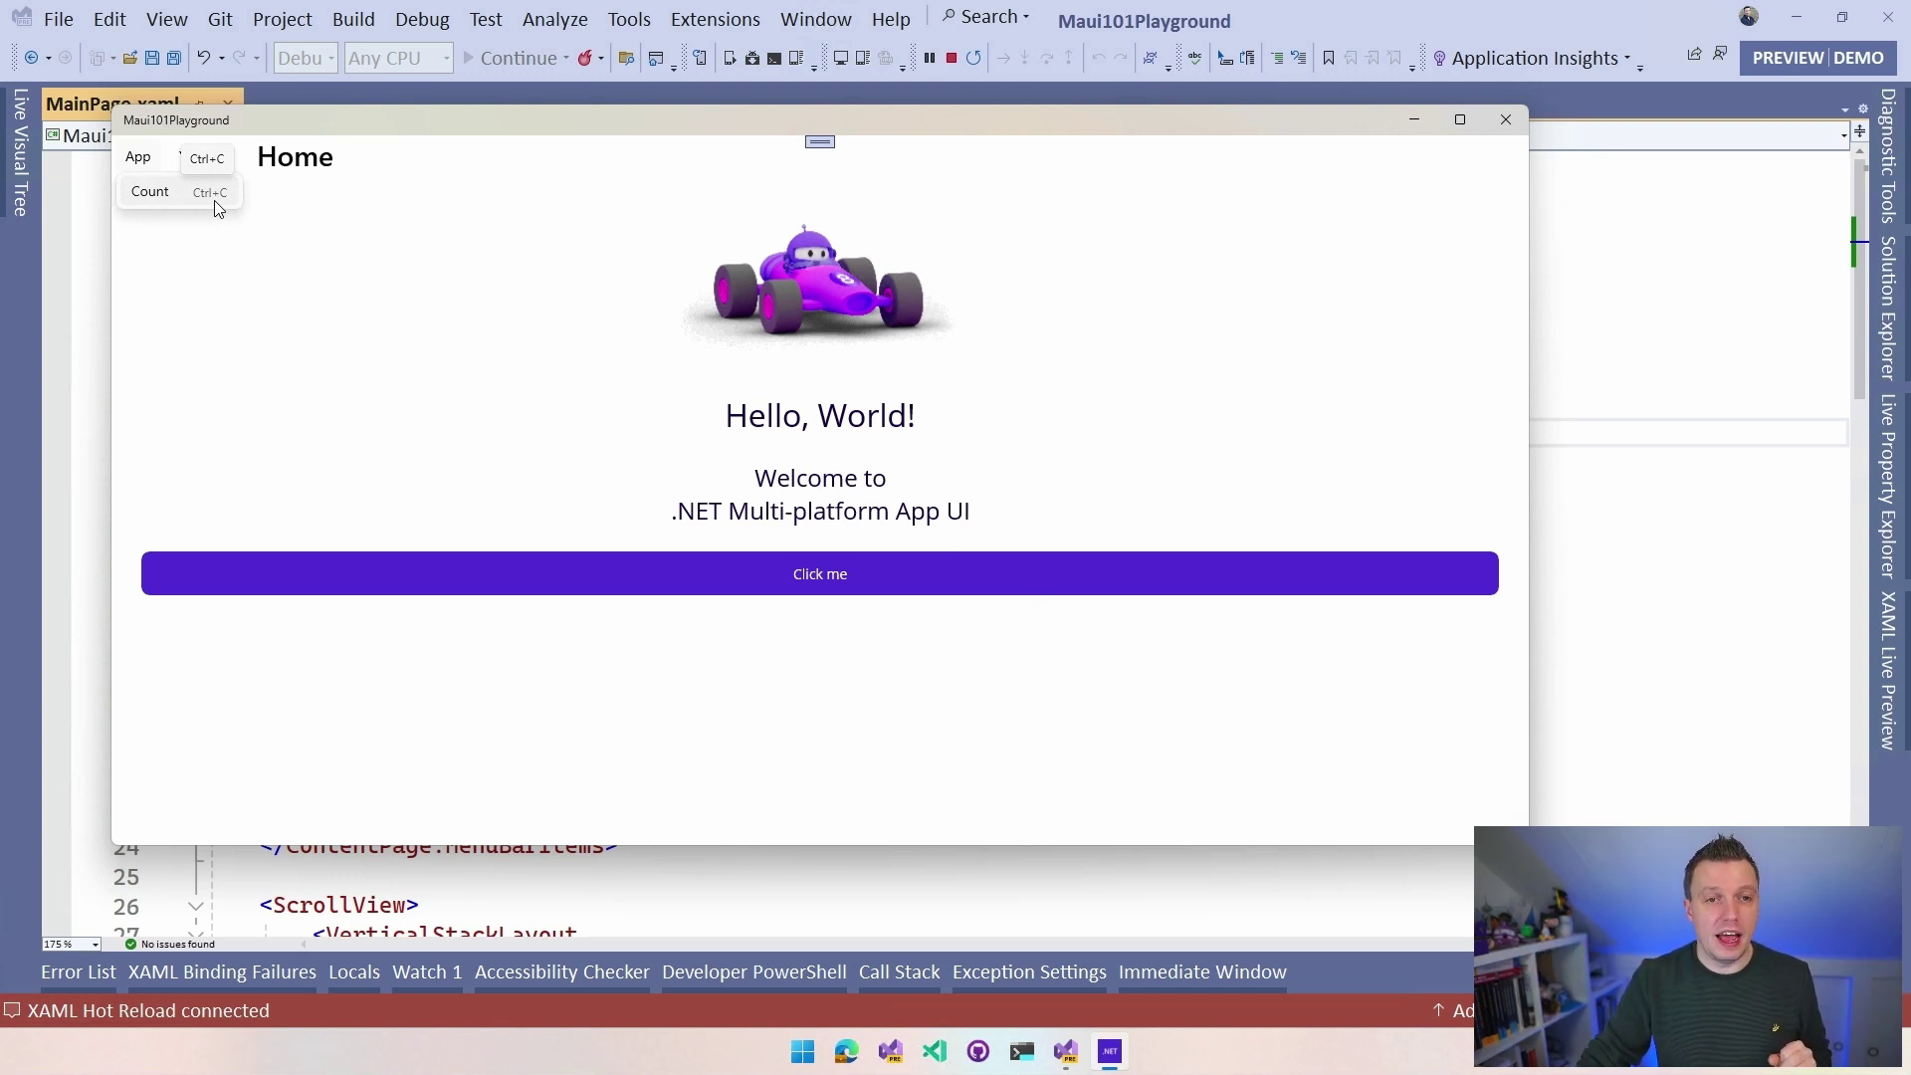
{"action": "left_click", "coordinate": [493, 280]}
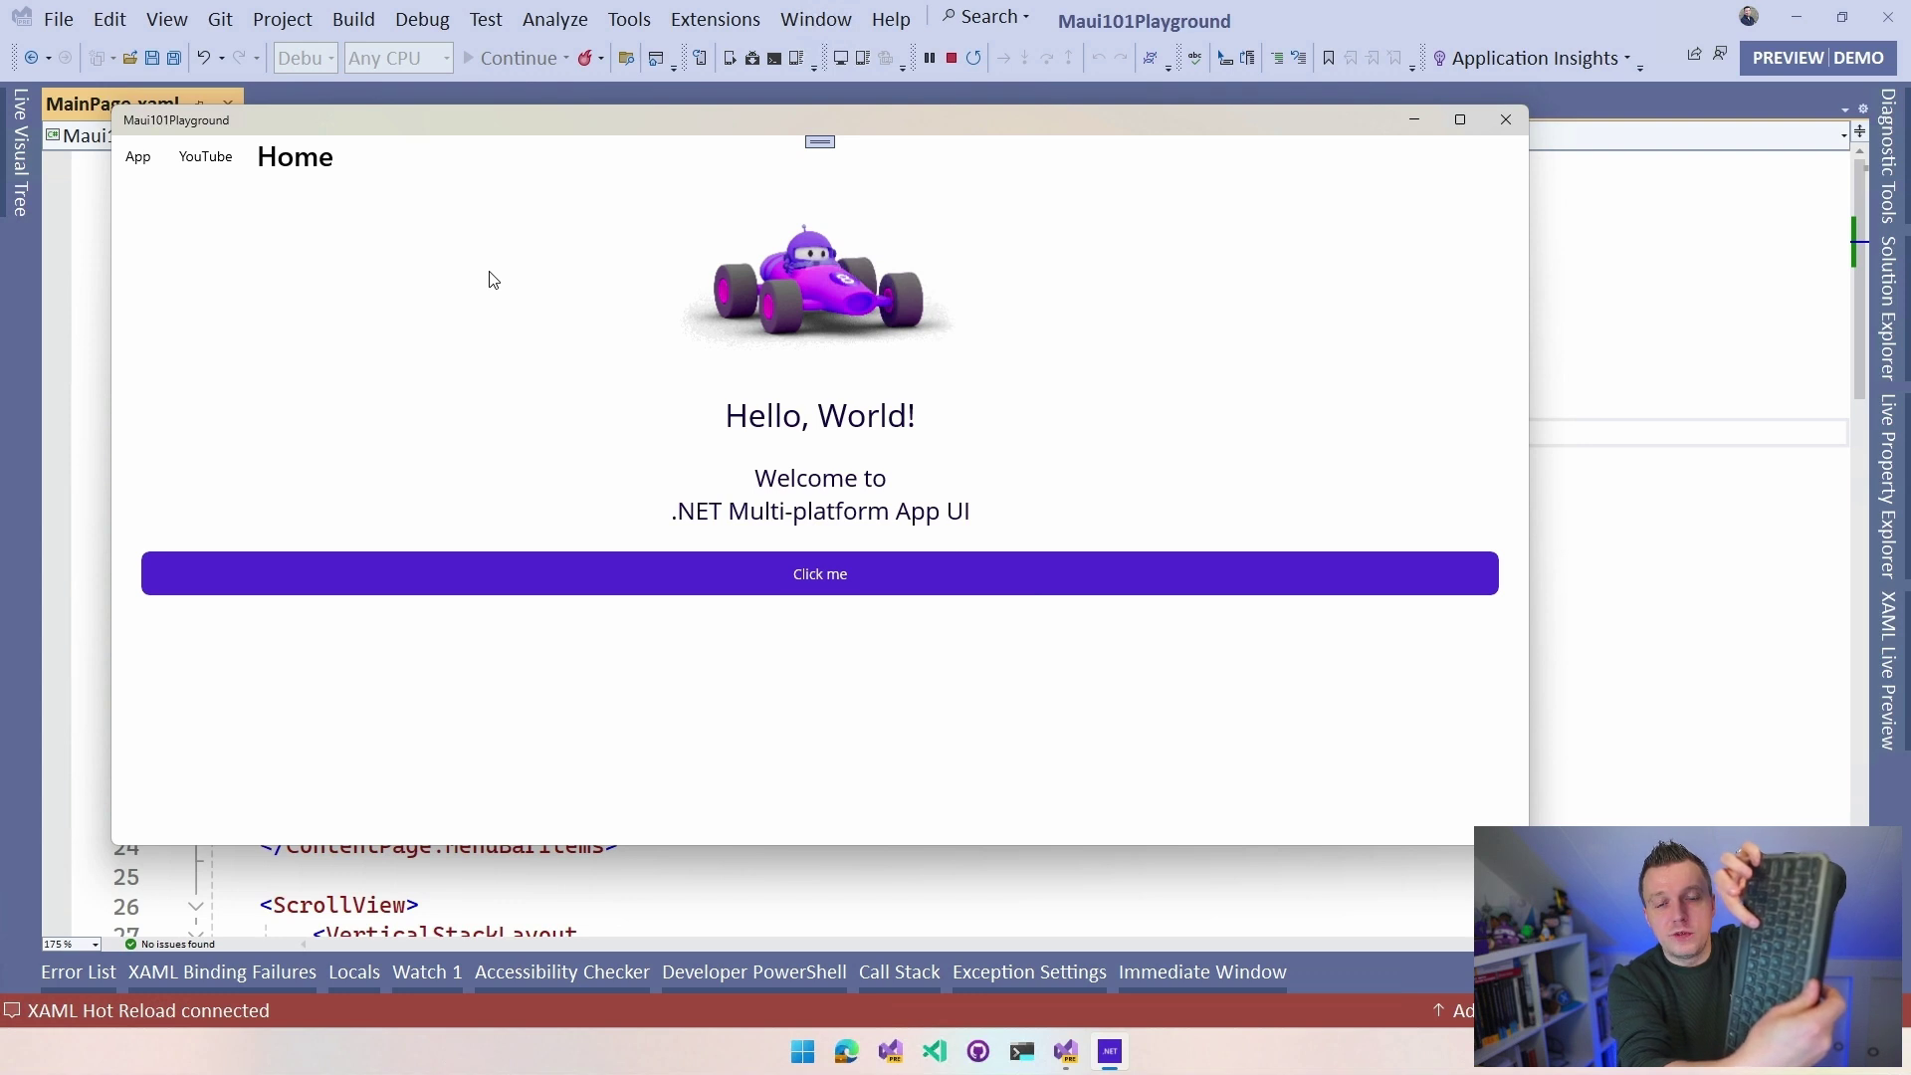
- Press Ctrl+C three times, then choose App > Count once to reach 16 clicks
{"action": "key", "text": "ctrl+c"}
{"action": "key", "text": "ctrl+c"}
{"action": "key", "text": "ctrl+c"}
{"action": "key", "text": "ctrl+c"}
{"action": "key", "text": "ctrl+c"}
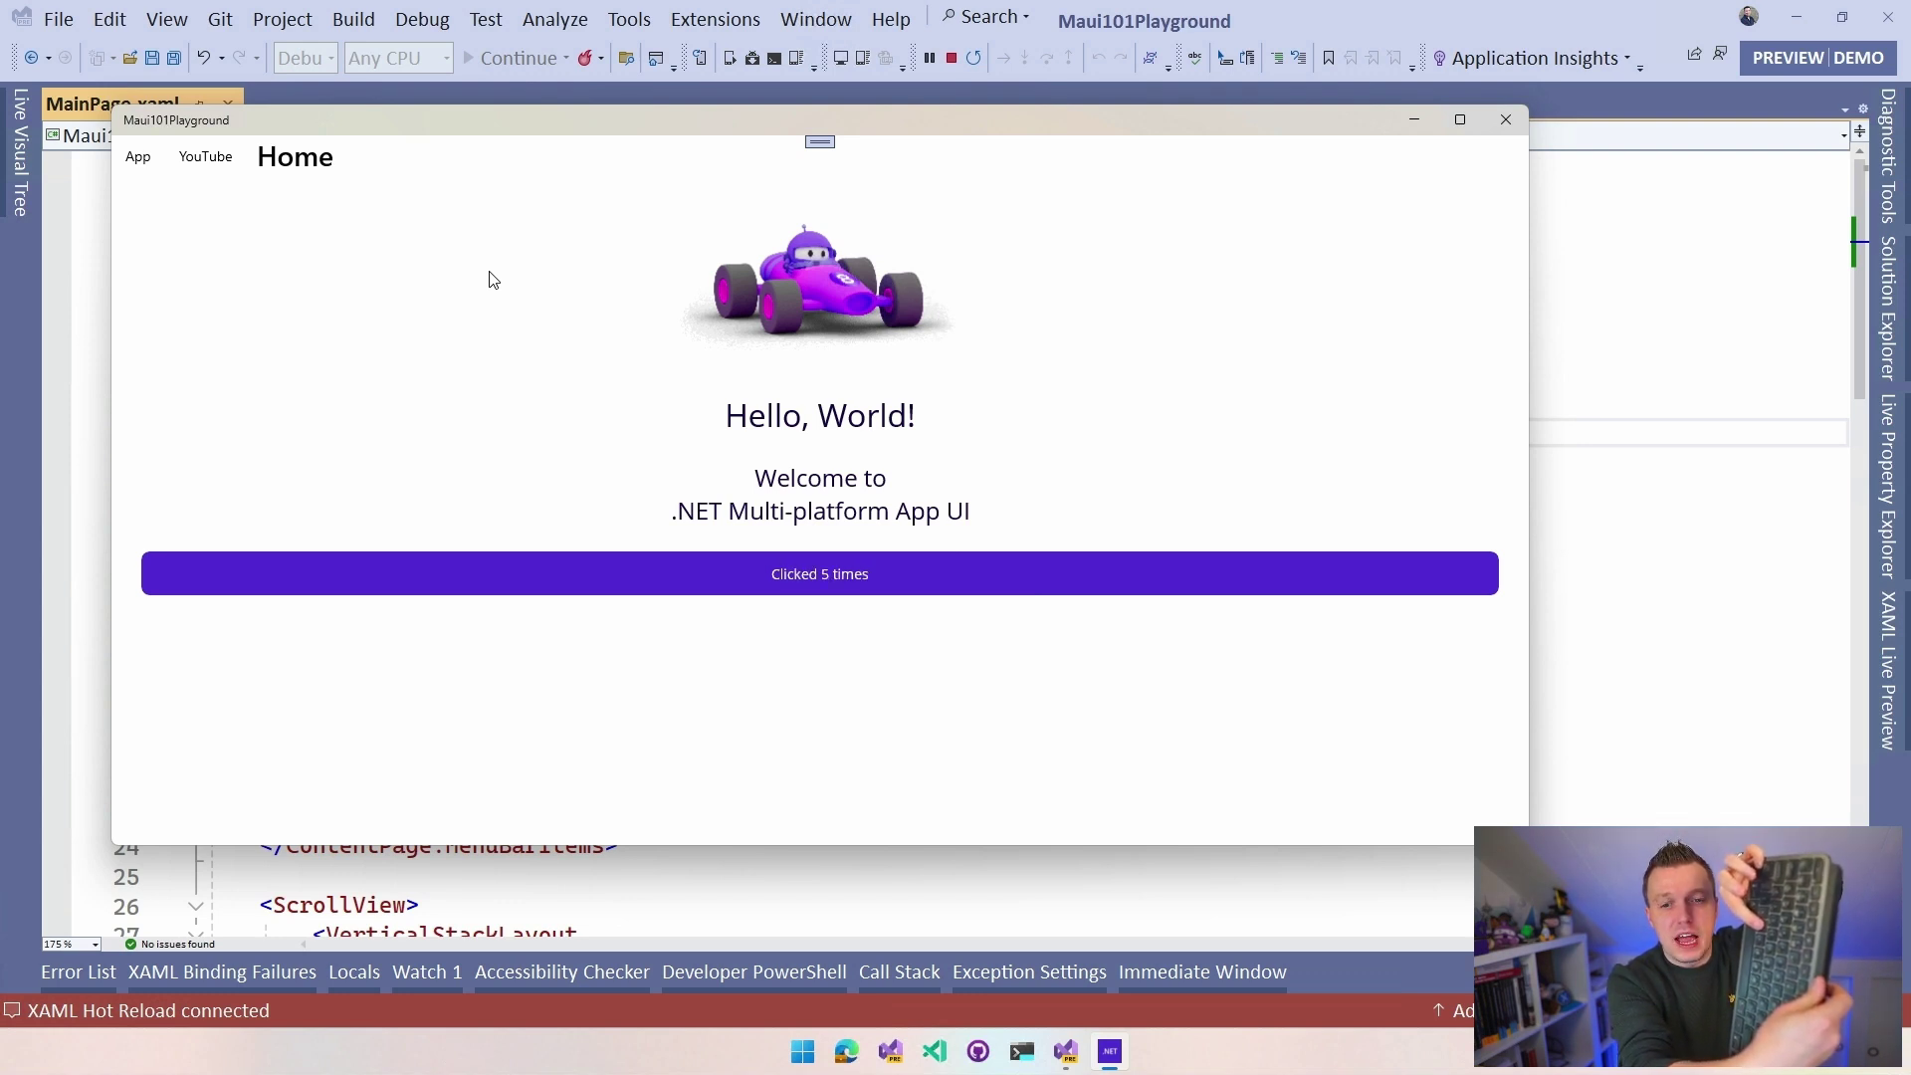
{"action": "key", "text": "ctrl+c"}
{"action": "key", "text": "ctrl+c"}
{"action": "key", "text": "ctrl+c"}
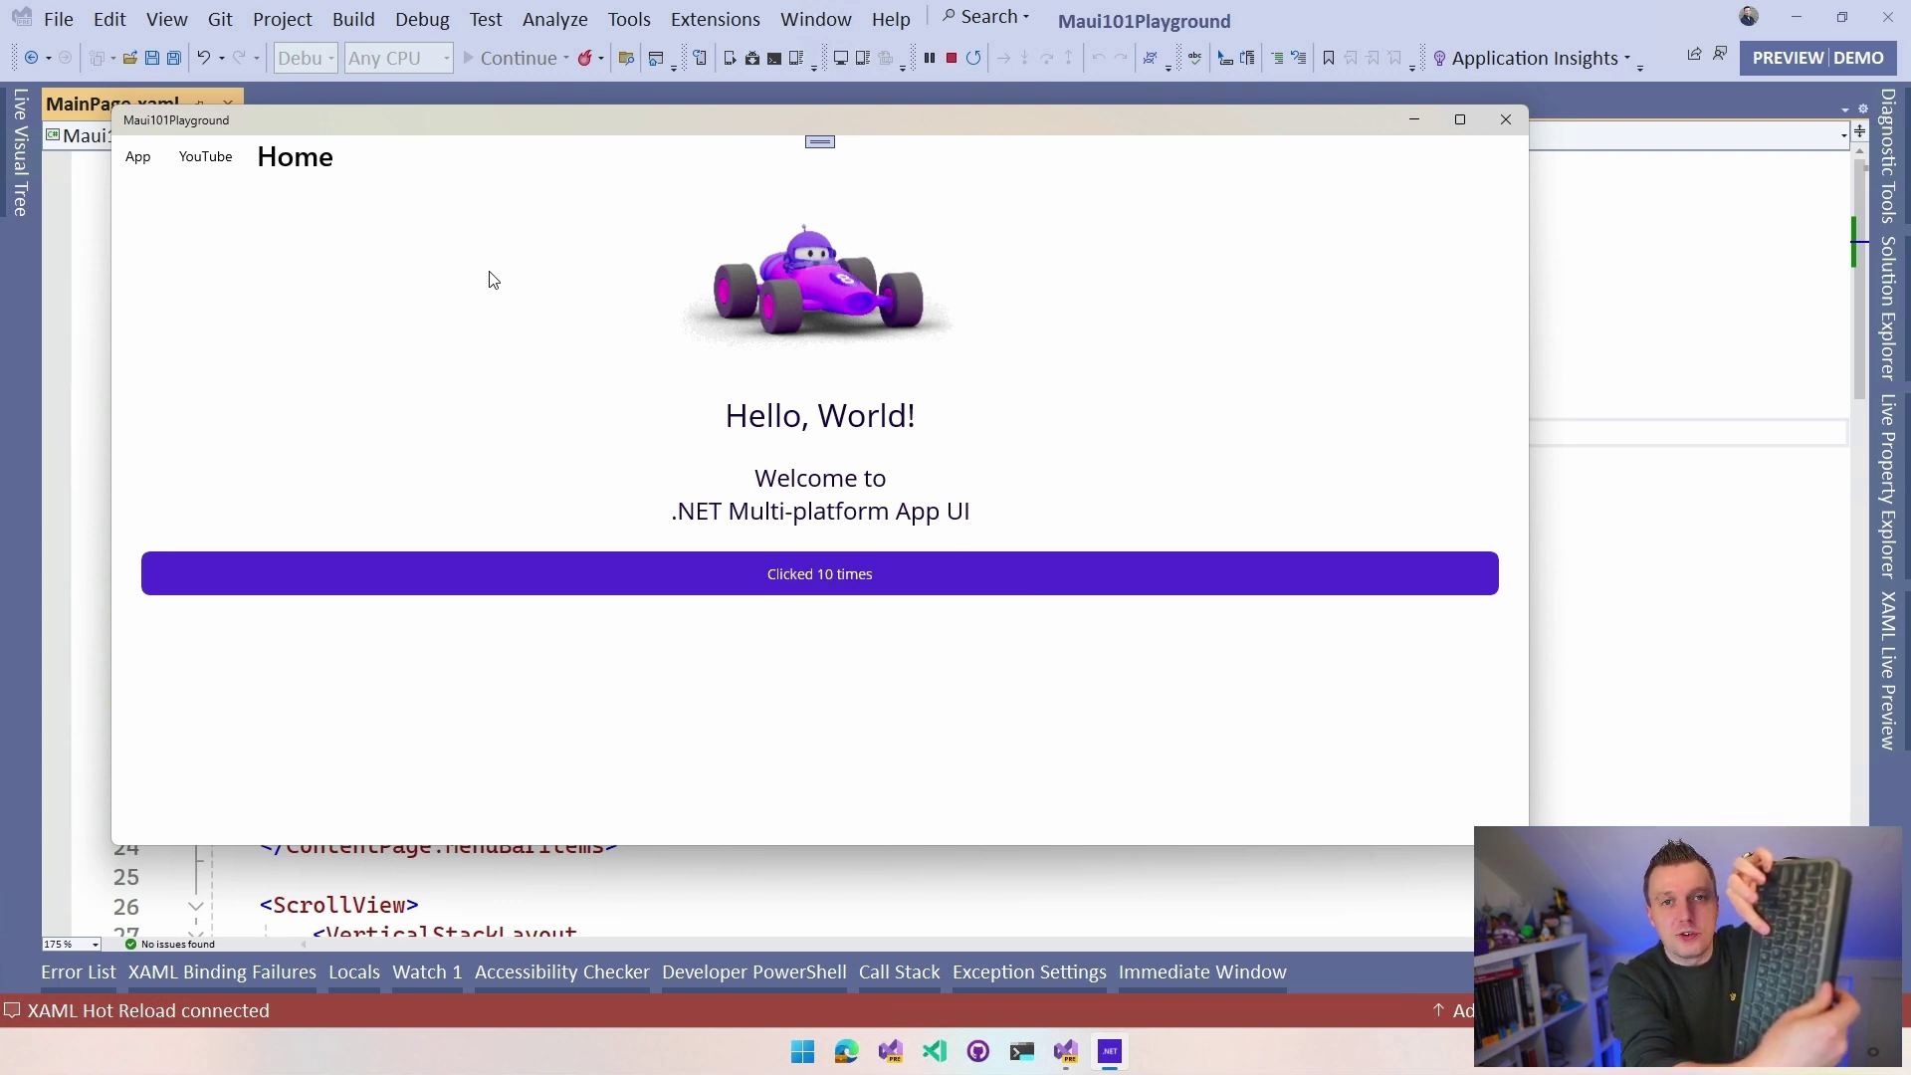
{"action": "key", "text": "ctrl+c"}
{"action": "key", "text": "ctrl+c"}
{"action": "key", "text": "ctrl+c"}
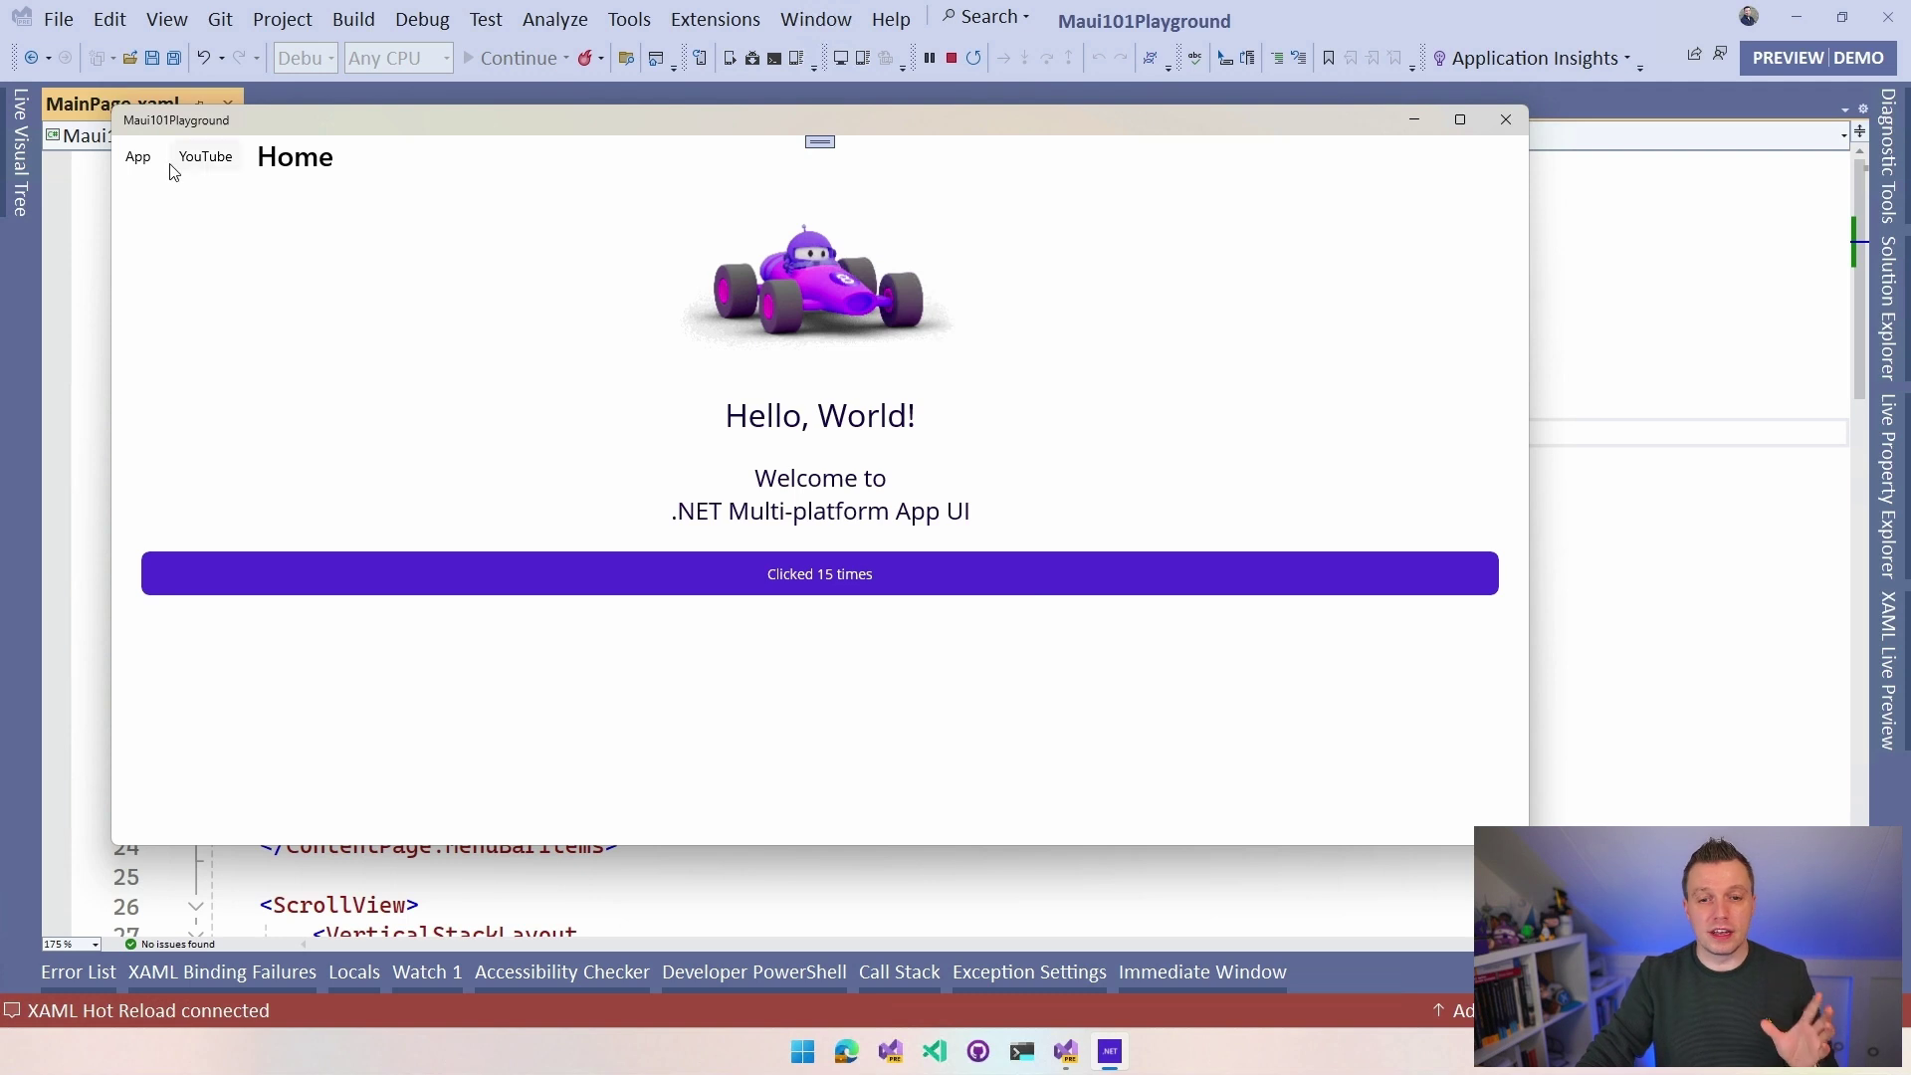
{"action": "left_click", "coordinate": [139, 158]}
{"action": "left_click", "coordinate": [151, 192]}
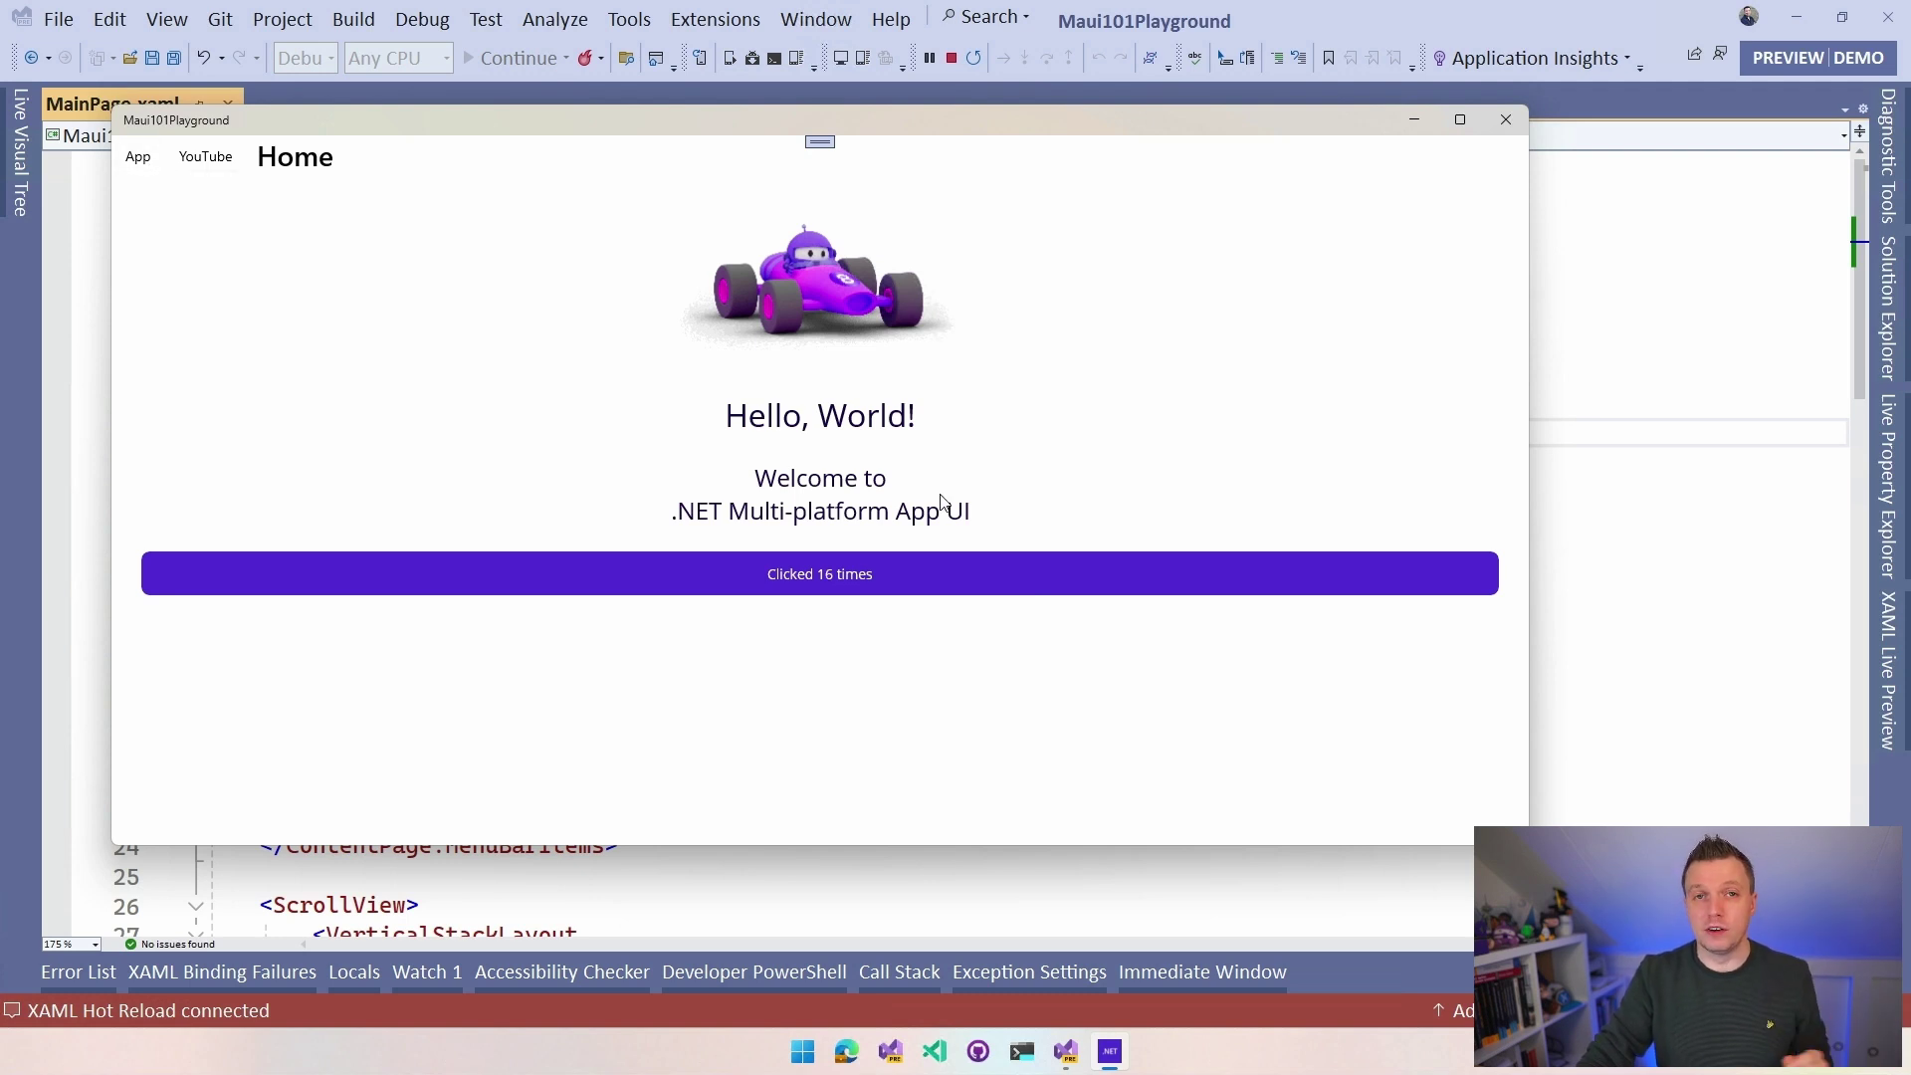